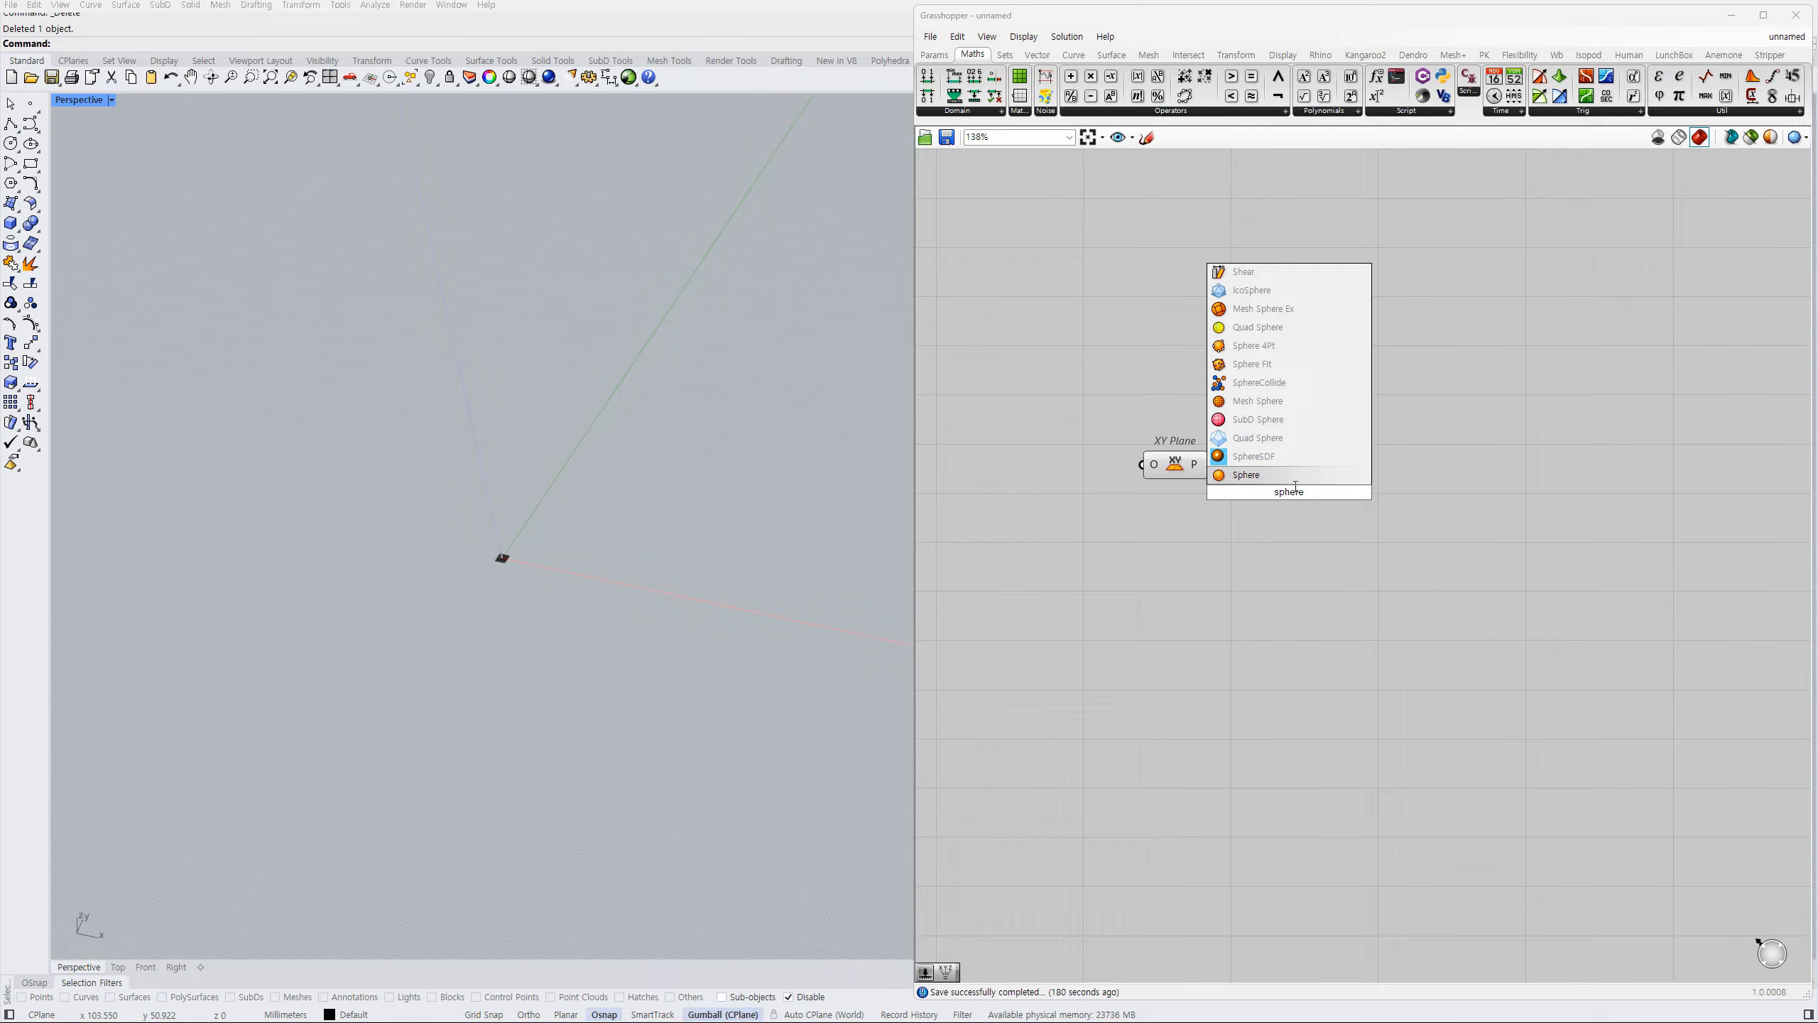
- Add a Sphere component, feed its base from the XY Plane, and hide the XY Plane's preview
{"action": "left_click", "coordinate": [1287, 477]}
{"action": "left_click_drag", "start_coordinate": [1259, 484], "coordinate": [1260, 483]}
{"action": "left_click_drag", "start_coordinate": [1298, 499], "coordinate": [1287, 482]}
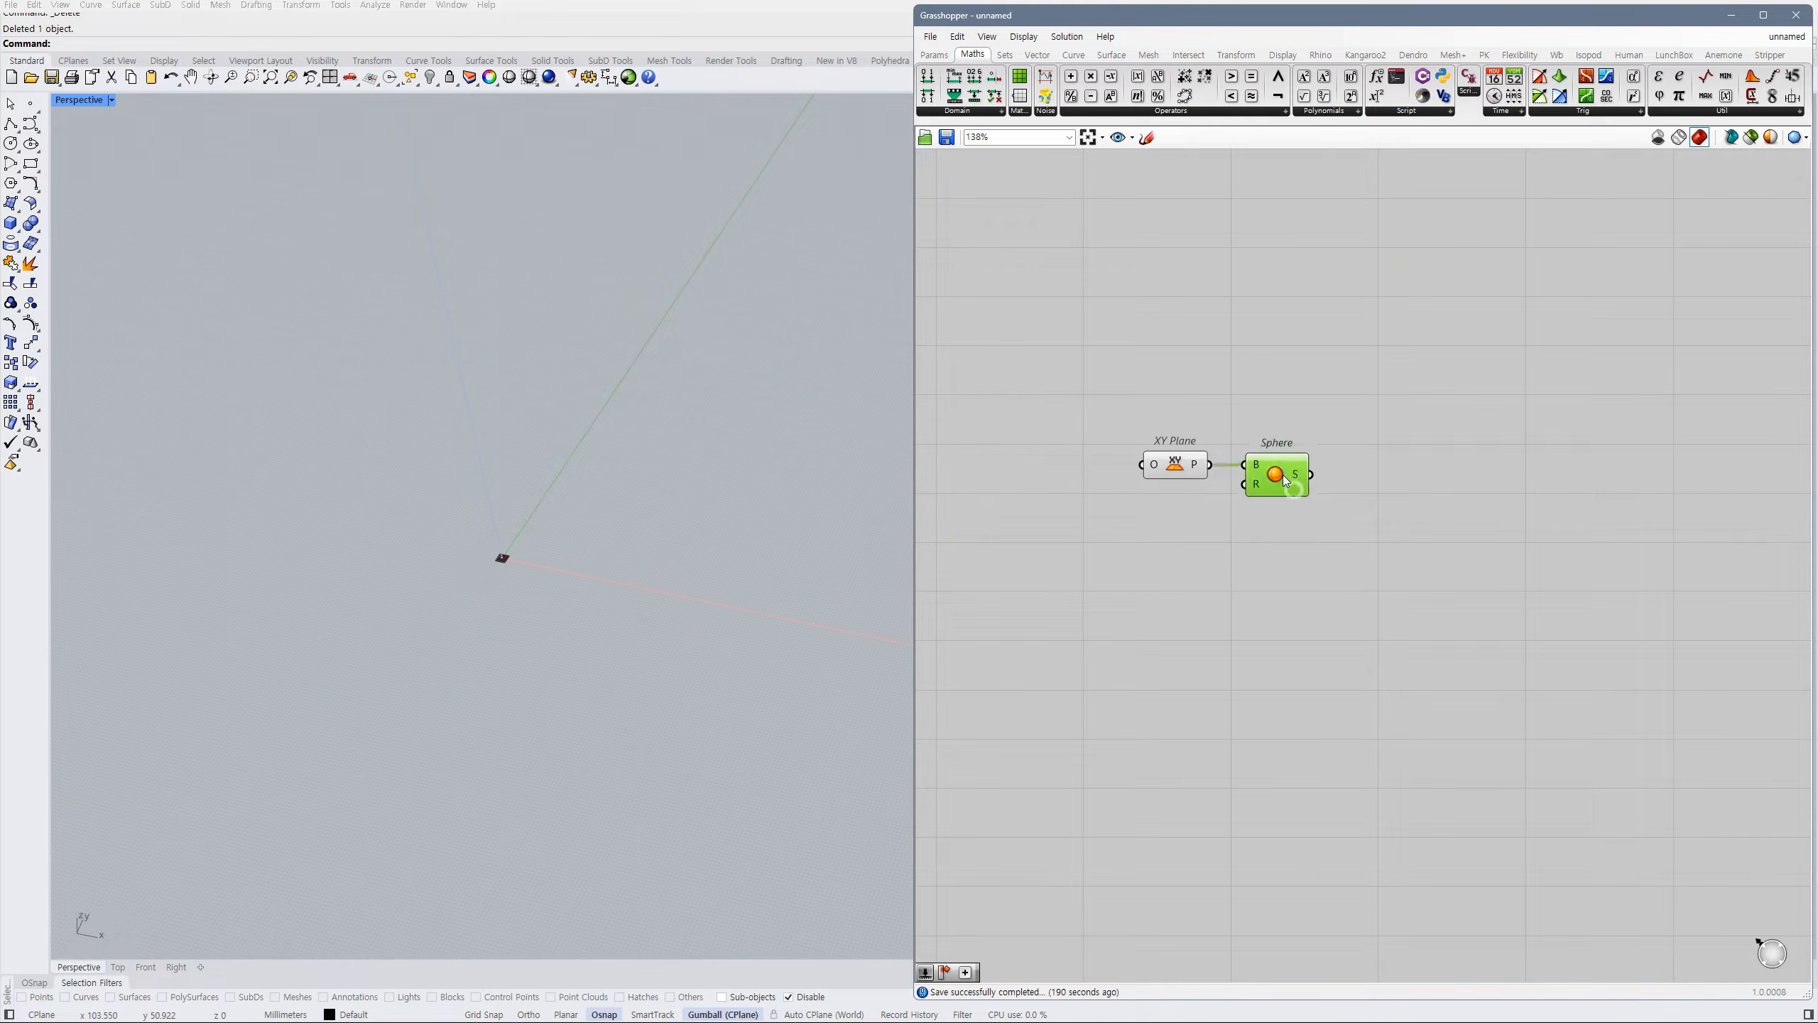
{"action": "left_click", "coordinate": [1185, 478]}
- Add a number slider of 50.0 and connect it to the Sphere's radius input
{"action": "double_click", "coordinate": [1087, 518]}
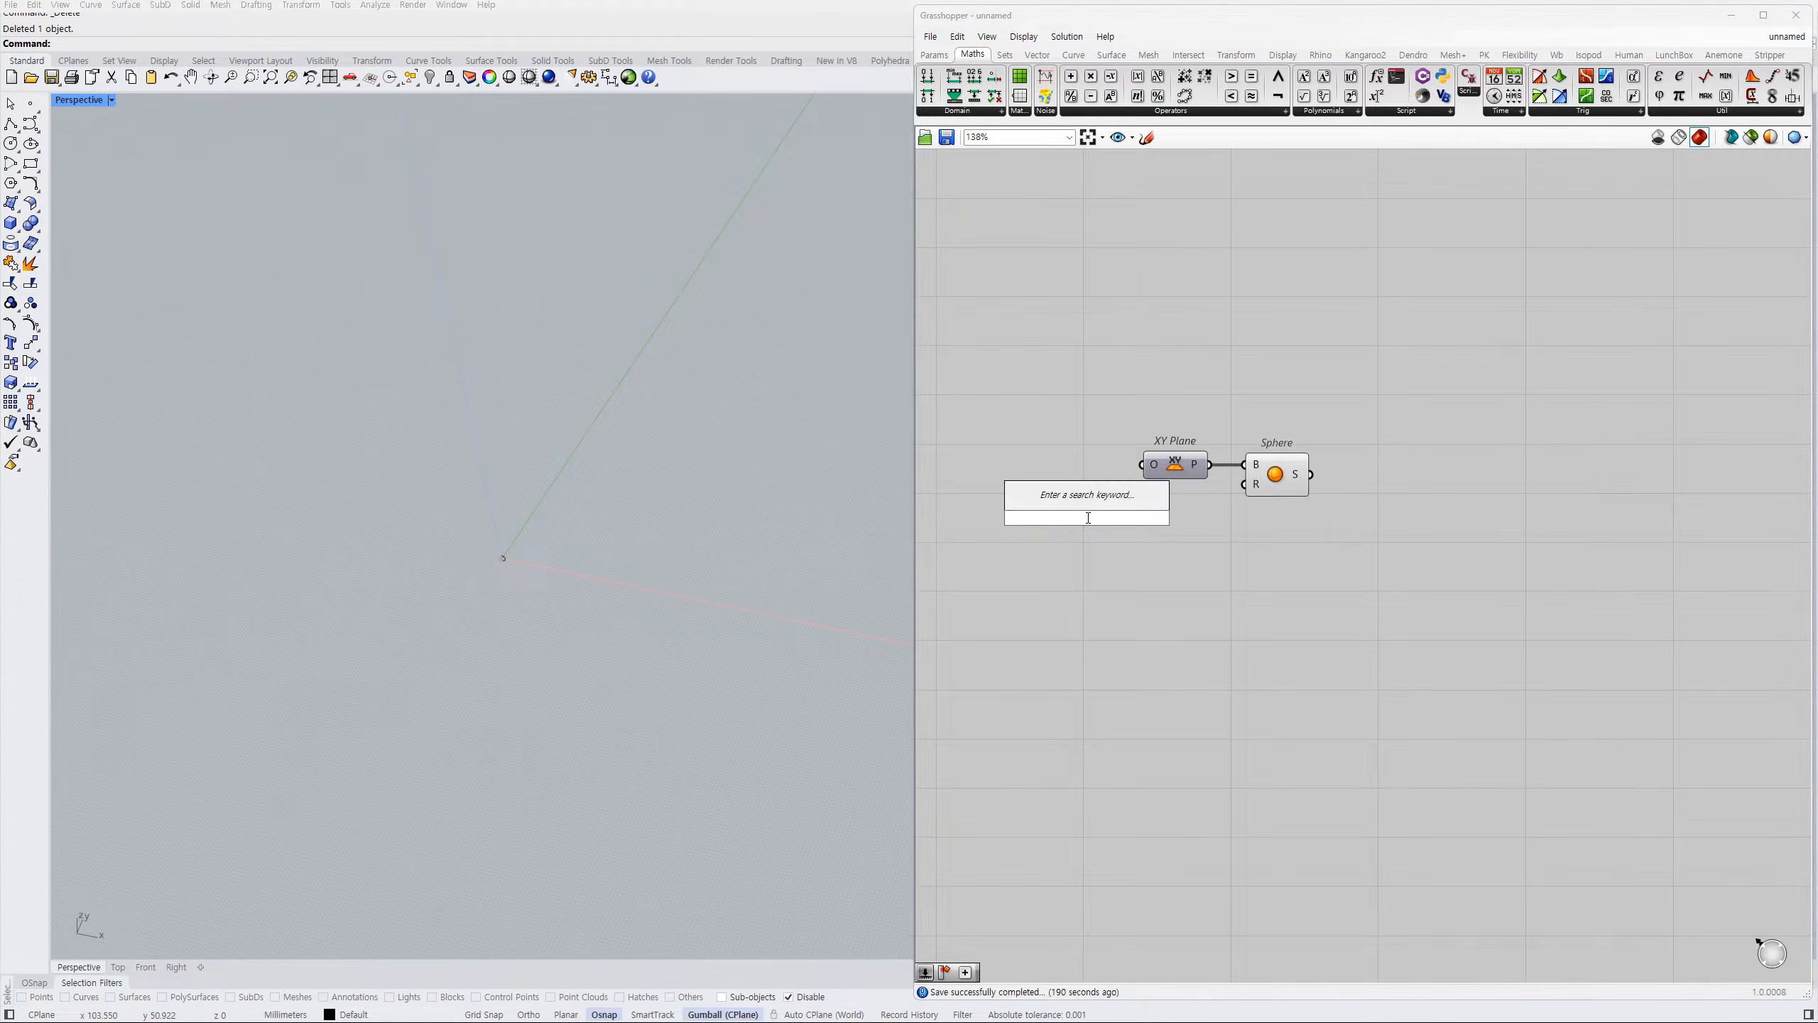
{"action": "type", "text": "50"}
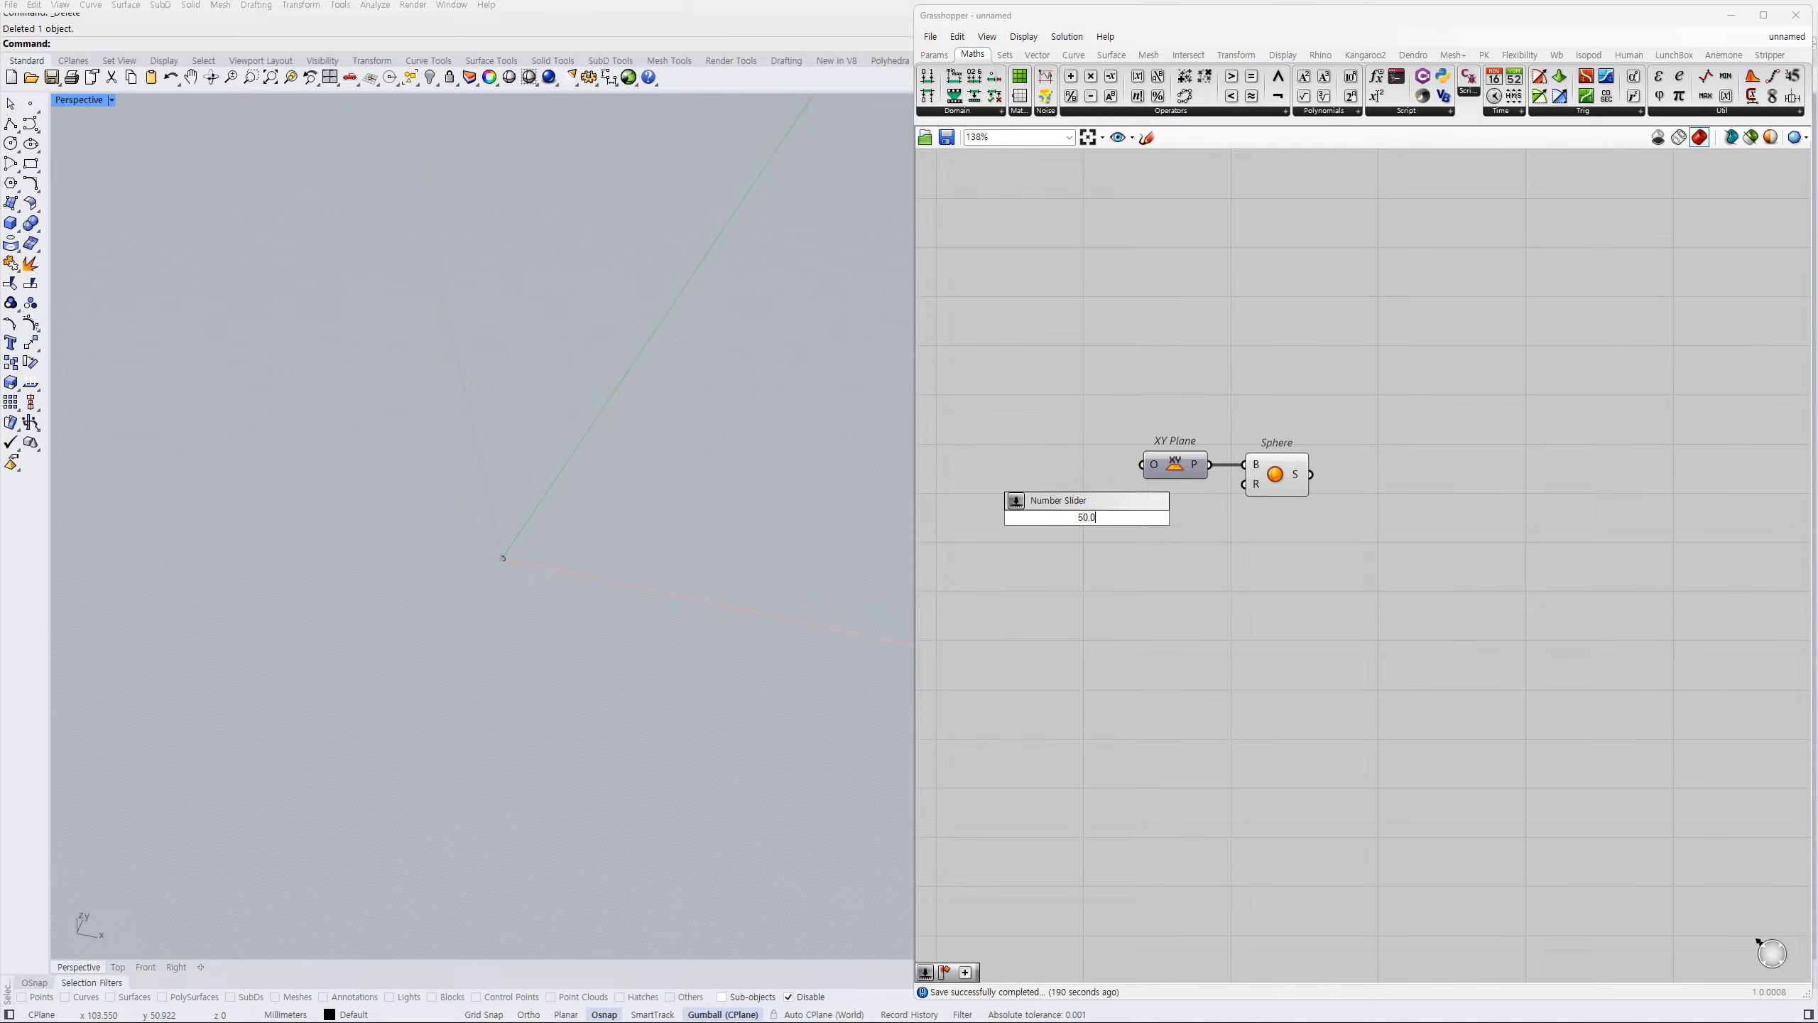
{"action": "key", "text": "Return"}
{"action": "left_click_drag", "start_coordinate": [1203, 516], "coordinate": [1175, 517]}
{"action": "left_click_drag", "start_coordinate": [1149, 522], "coordinate": [1103, 490]}
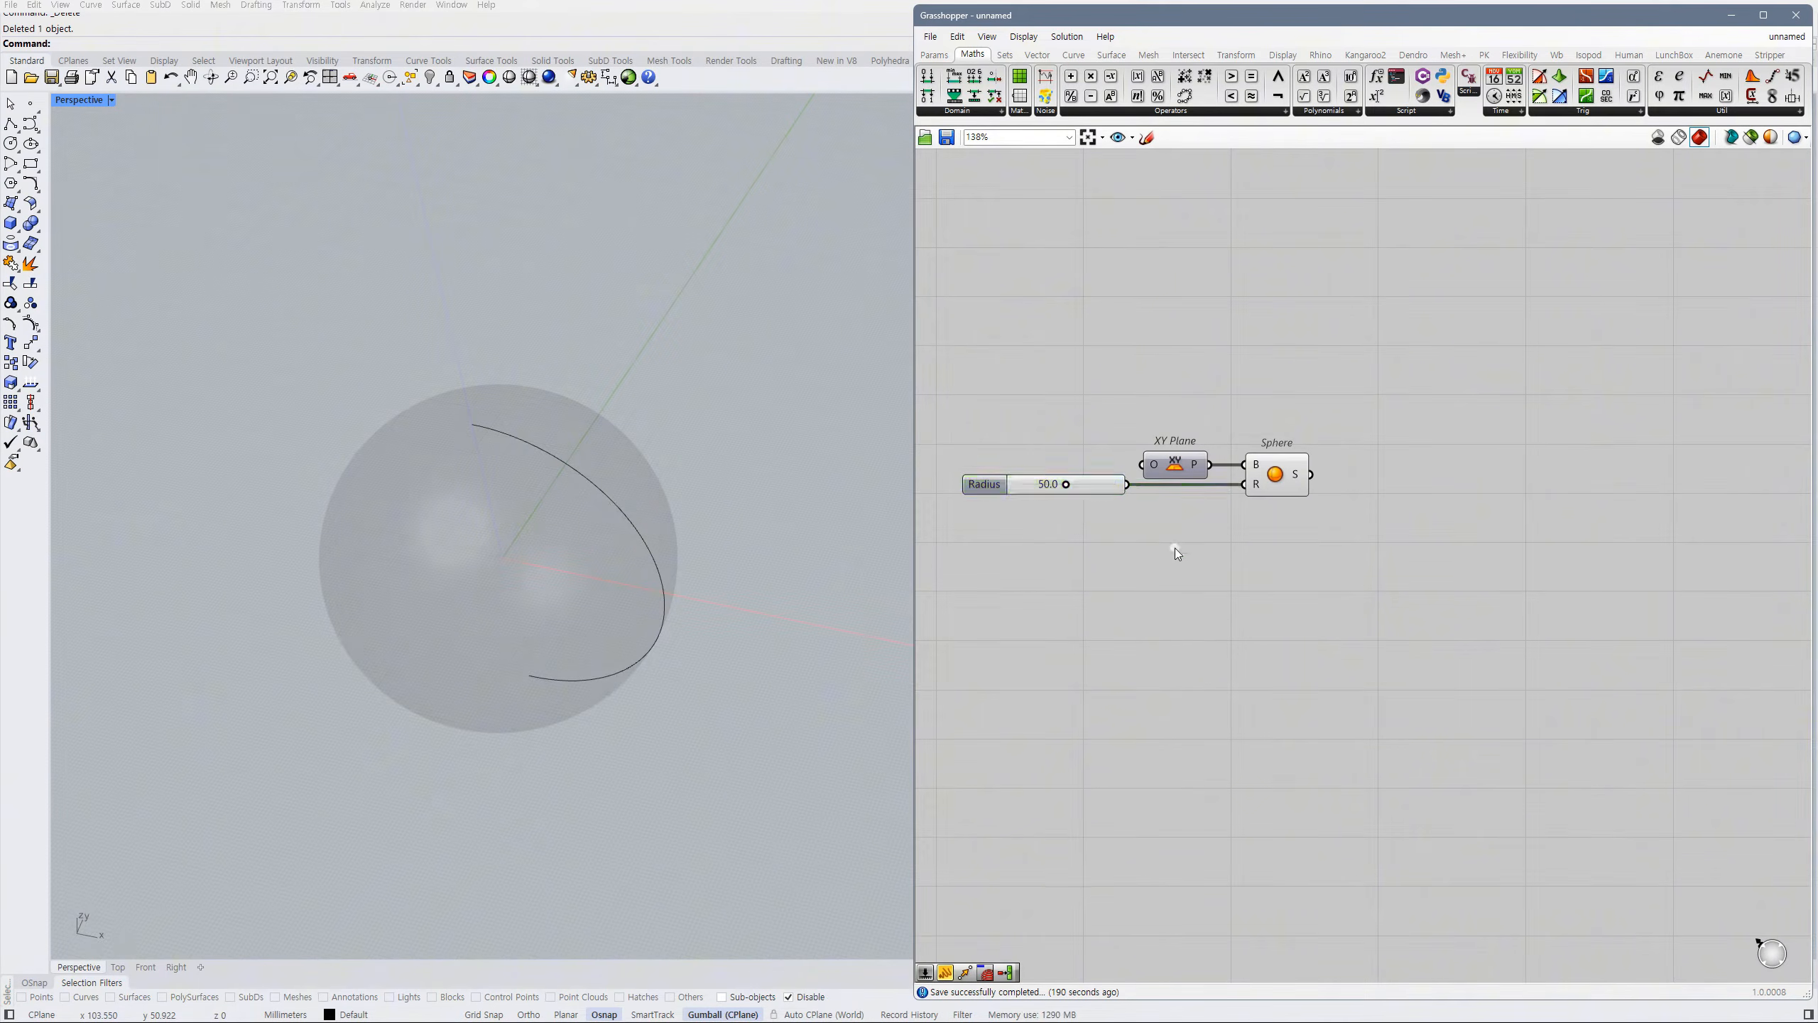
- Add a Center Box component to the canvas below the Sphere
{"action": "double_click", "coordinate": [1333, 565]}
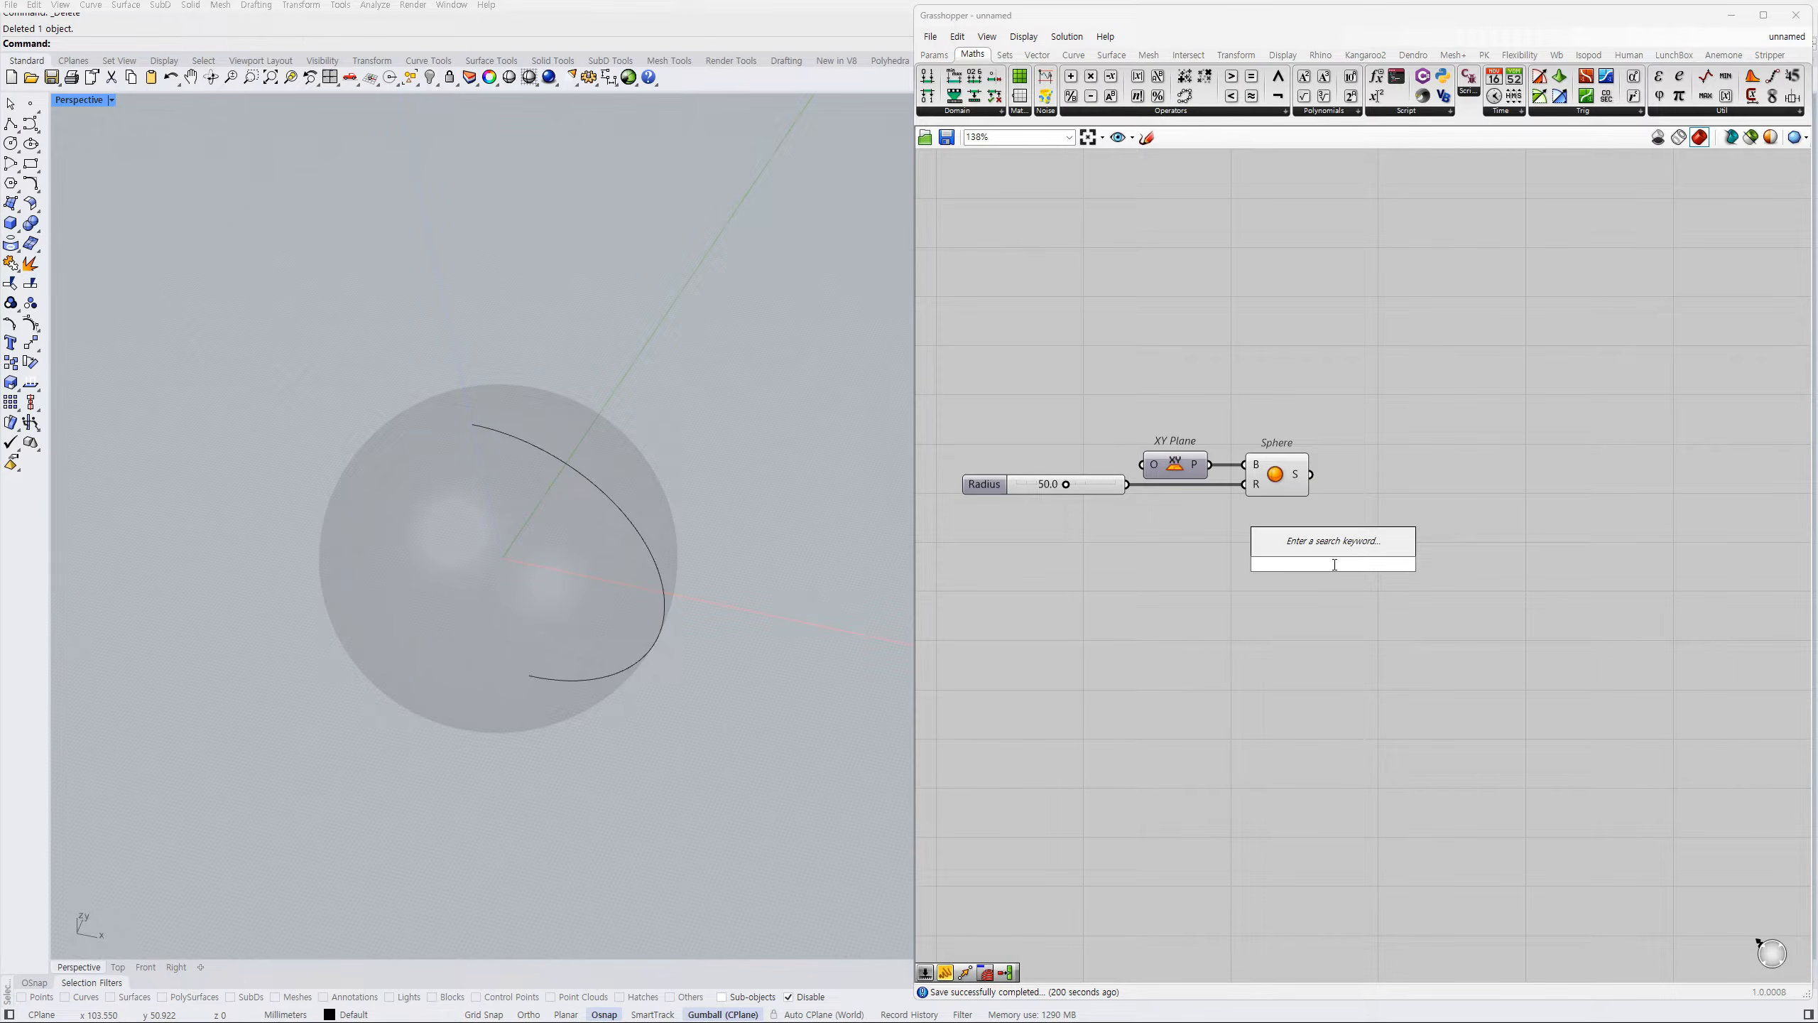
{"action": "left_click", "coordinate": [1335, 593]}
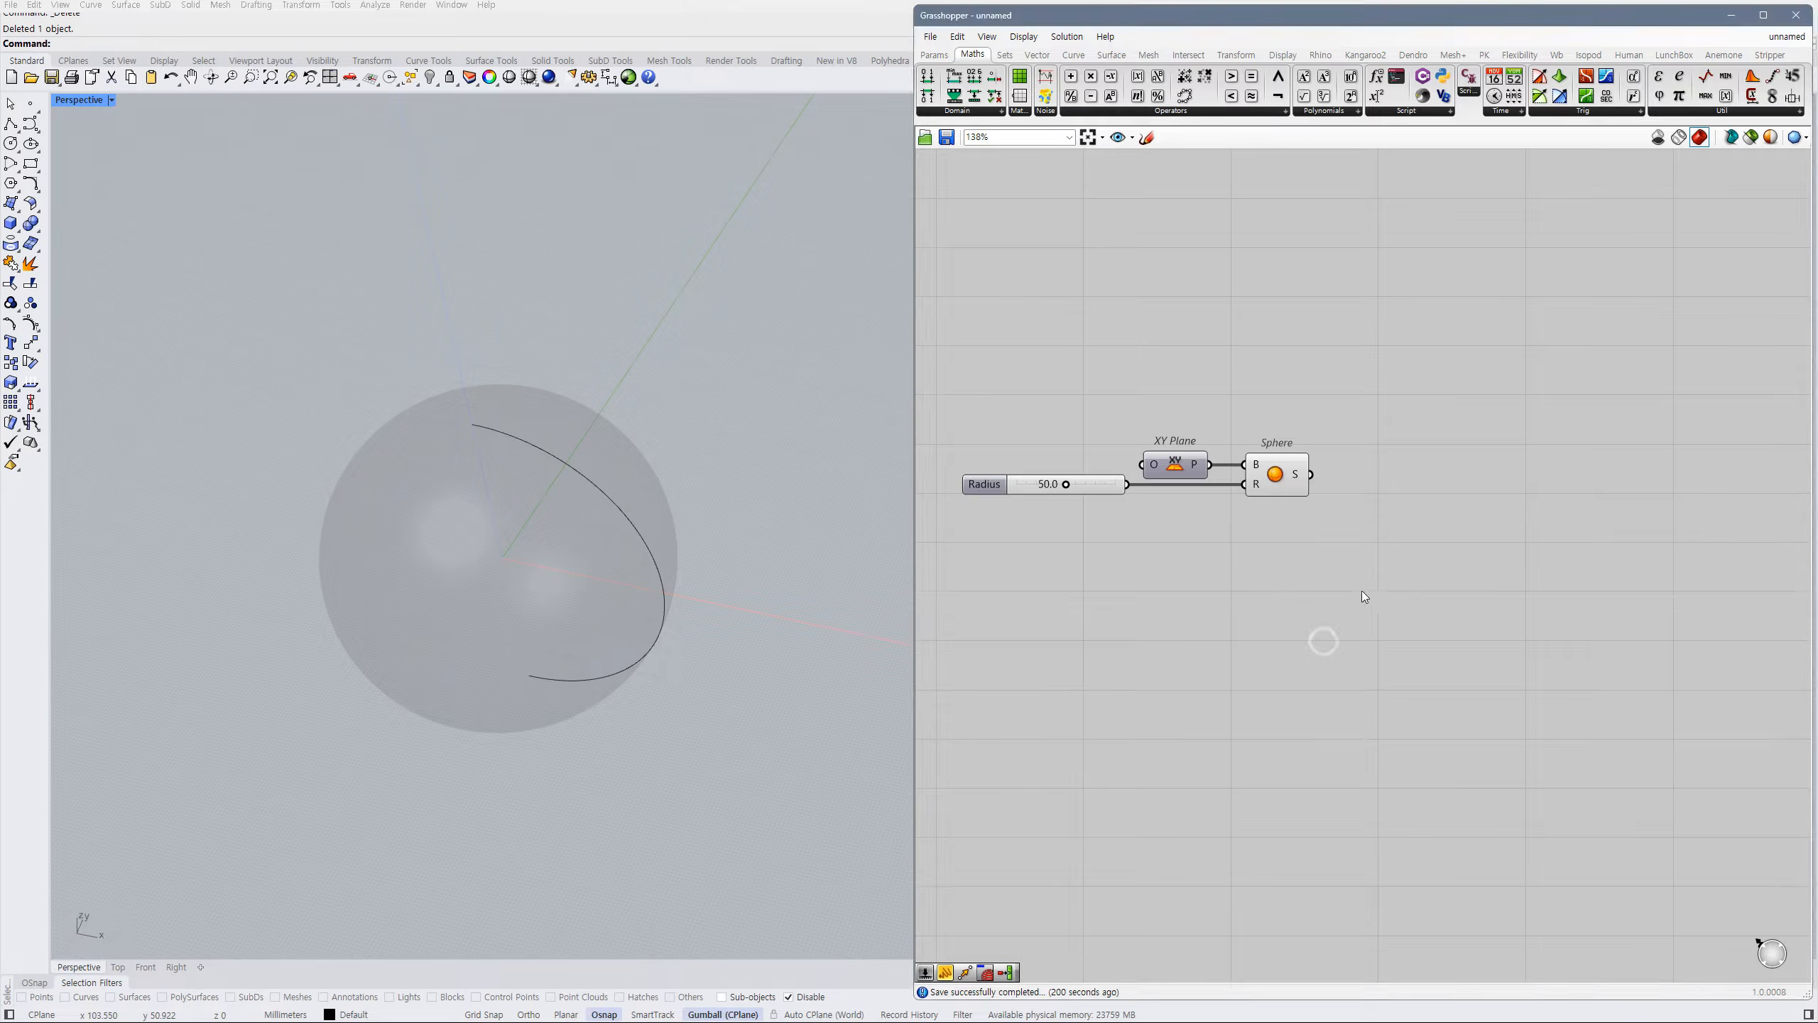
{"action": "double_click", "coordinate": [1216, 620]}
{"action": "type", "text": "center"}
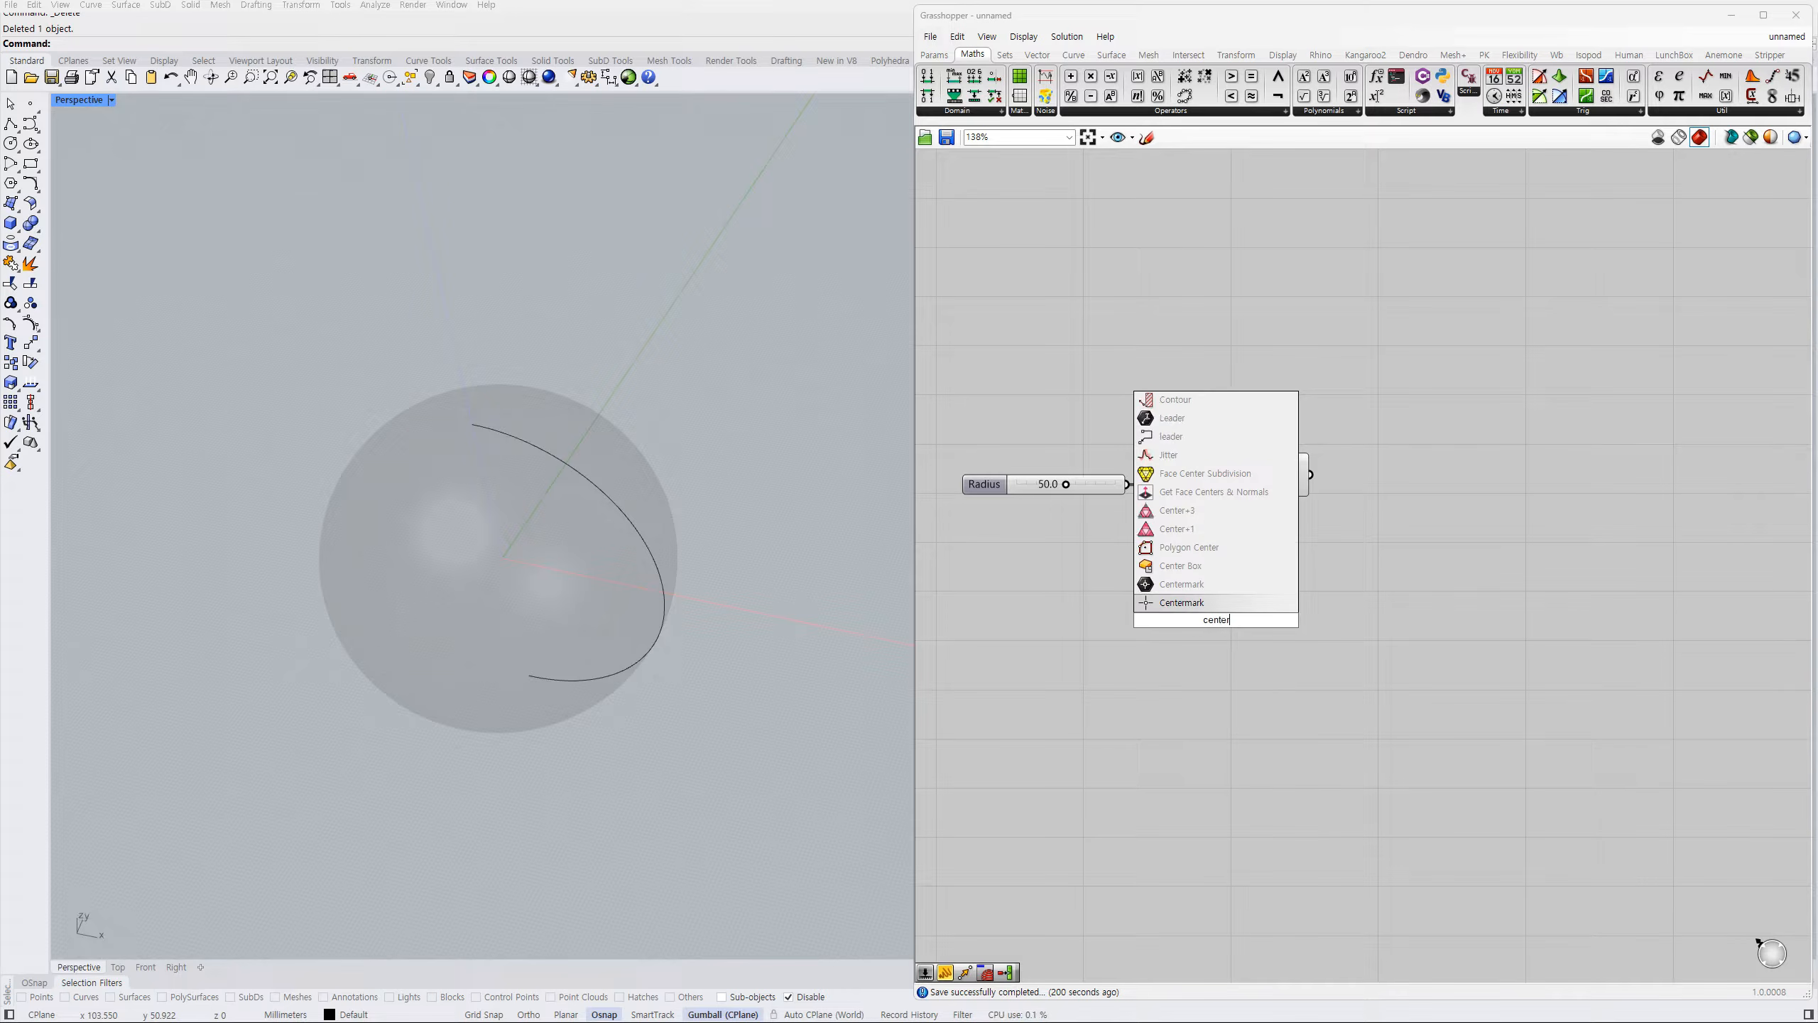
{"action": "left_click", "coordinate": [1207, 566]}
{"action": "left_click_drag", "start_coordinate": [1212, 610], "coordinate": [1268, 623]}
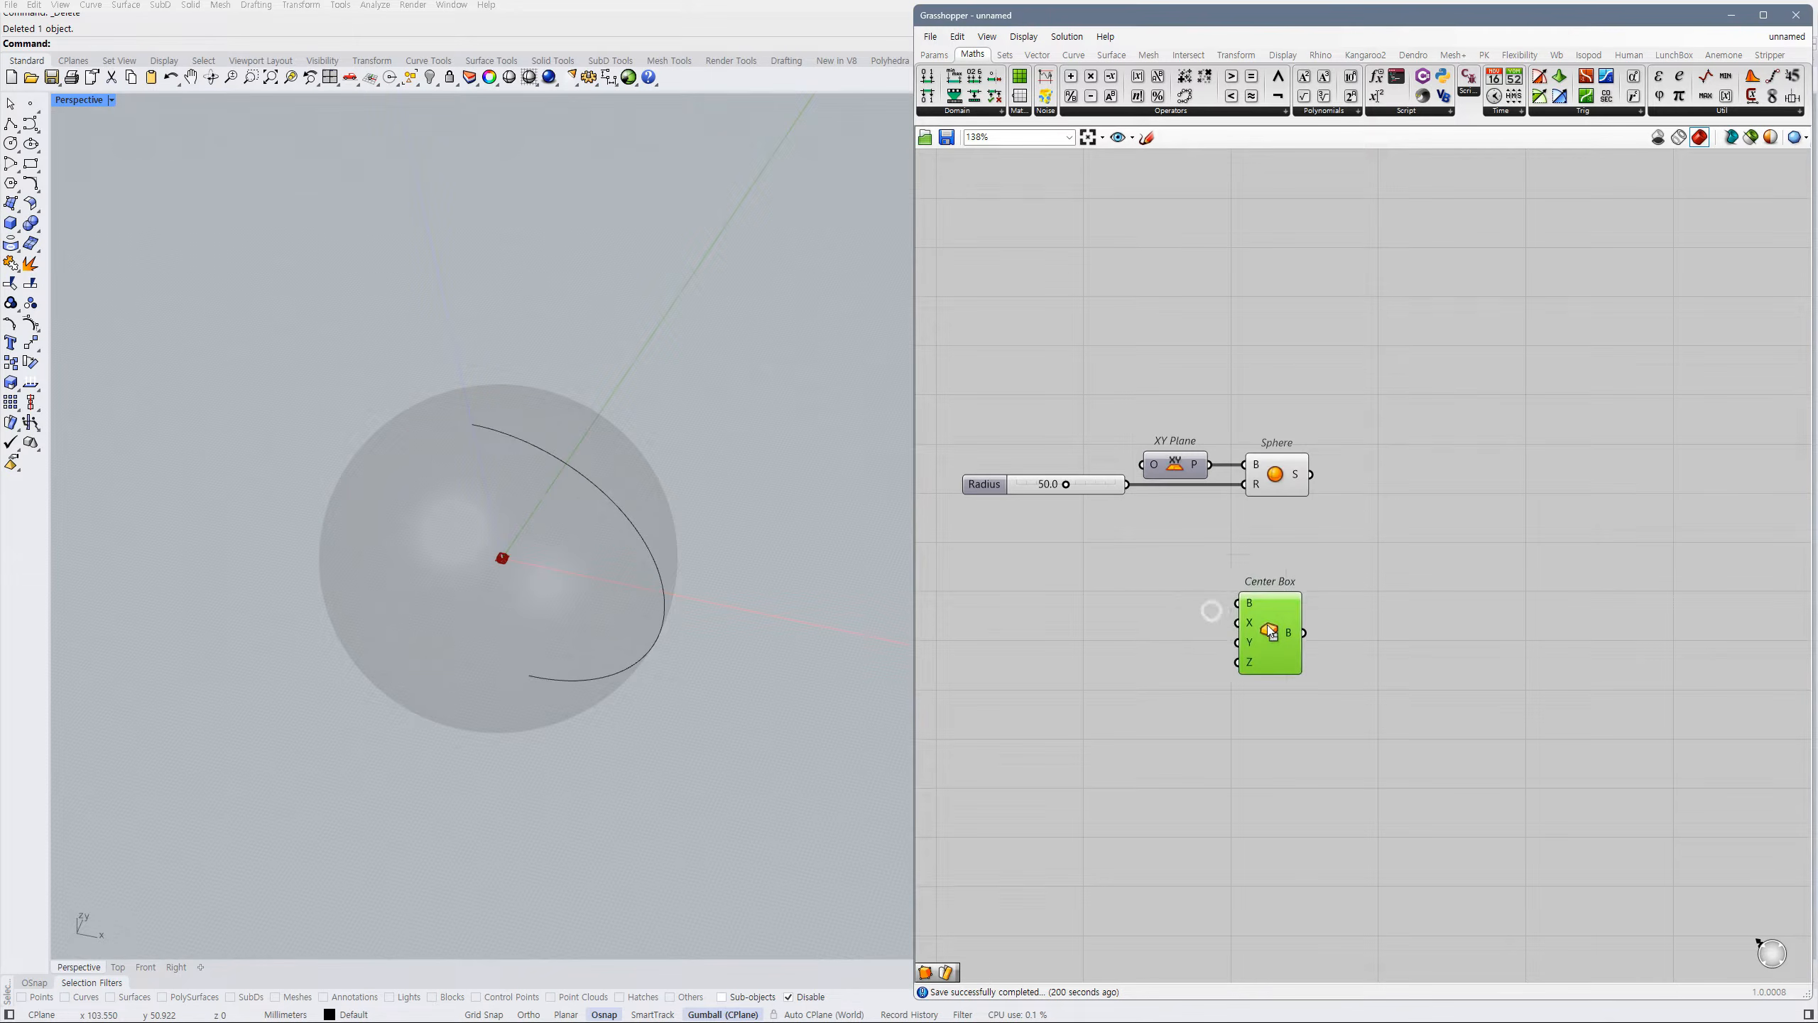
- Add a Multiplication component, wire the radius slider into A, and connect its result to the Center Box's X, Y and Z
{"action": "double_click", "coordinate": [1158, 596]}
{"action": "type", "text": "*"}
{"action": "key", "text": "Return"}
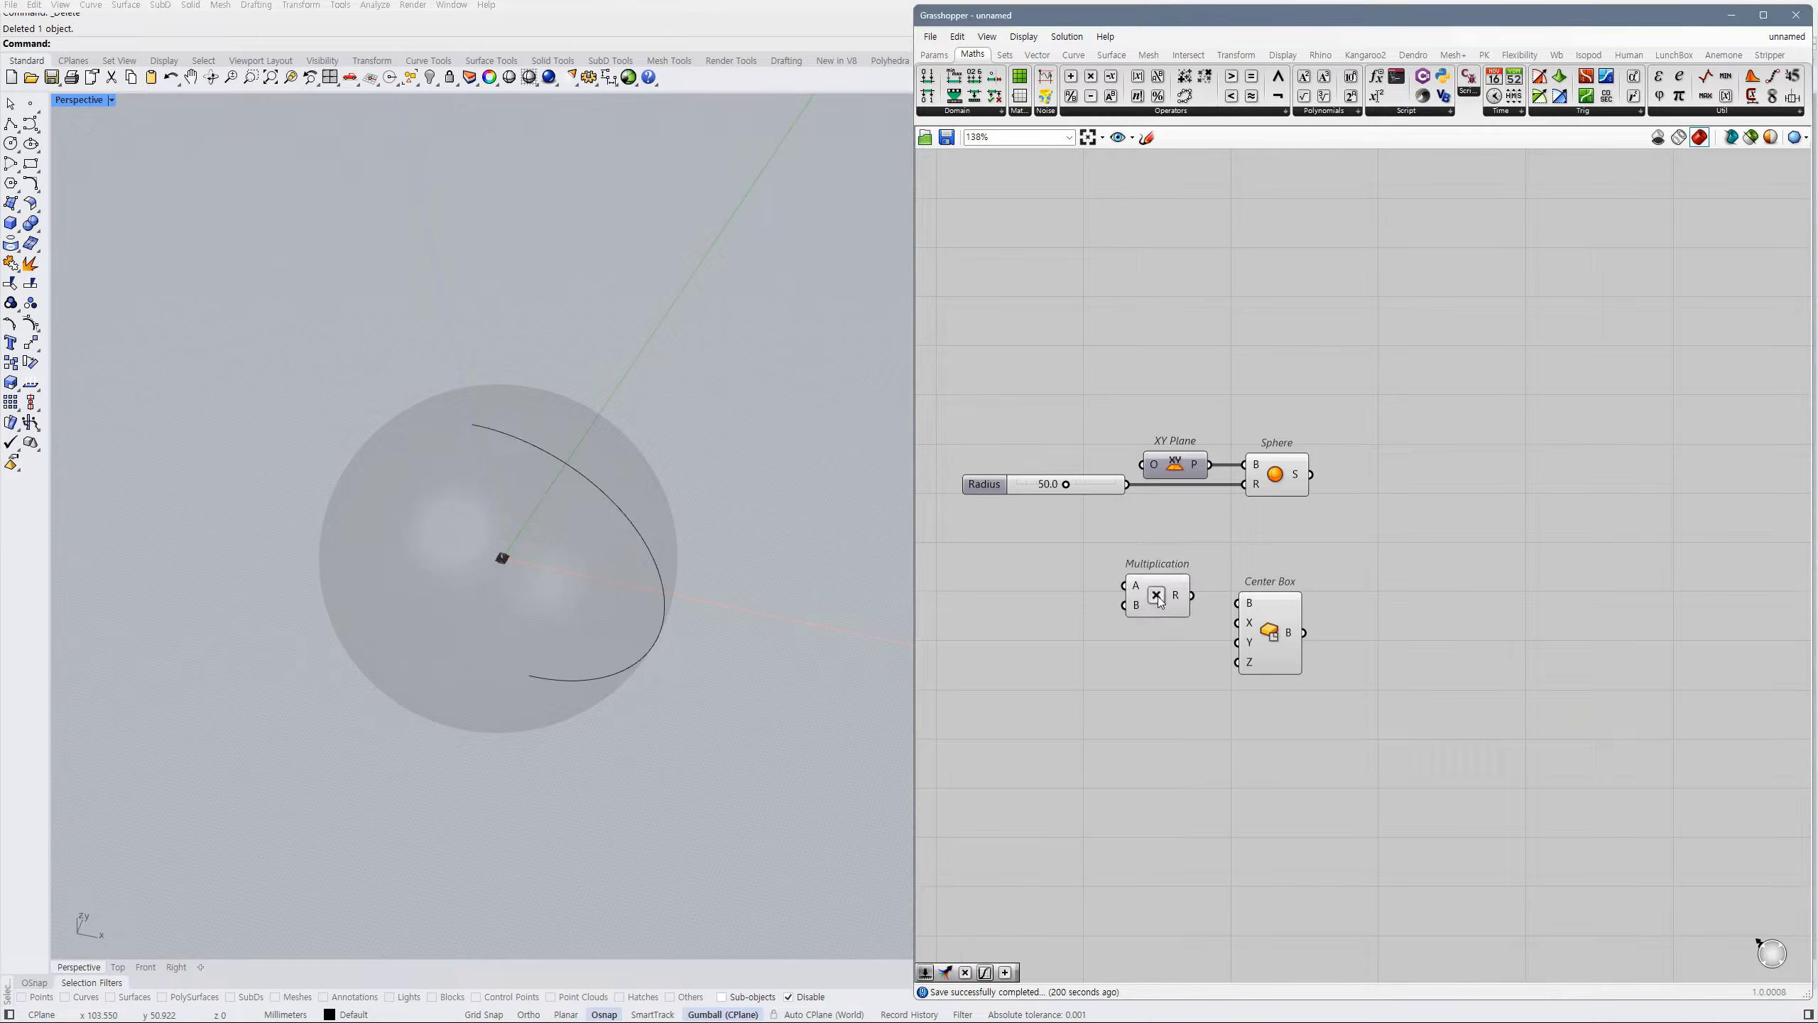
{"action": "mouse_move", "coordinate": [1128, 485]}
{"action": "left_mouse_down"}
{"action": "mouse_move", "coordinate": [1141, 550]}
{"action": "mouse_move", "coordinate": [1125, 586]}
{"action": "left_mouse_up"}
{"action": "mouse_move", "coordinate": [1157, 606]}
{"action": "left_mouse_down"}
{"action": "mouse_move", "coordinate": [1175, 638]}
{"action": "mouse_move", "coordinate": [1210, 627]}
{"action": "mouse_move", "coordinate": [1237, 644]}
{"action": "mouse_move", "coordinate": [1194, 640]}
{"action": "mouse_move", "coordinate": [1238, 662]}
{"action": "left_mouse_up"}
{"action": "left_click", "coordinate": [1186, 657]}
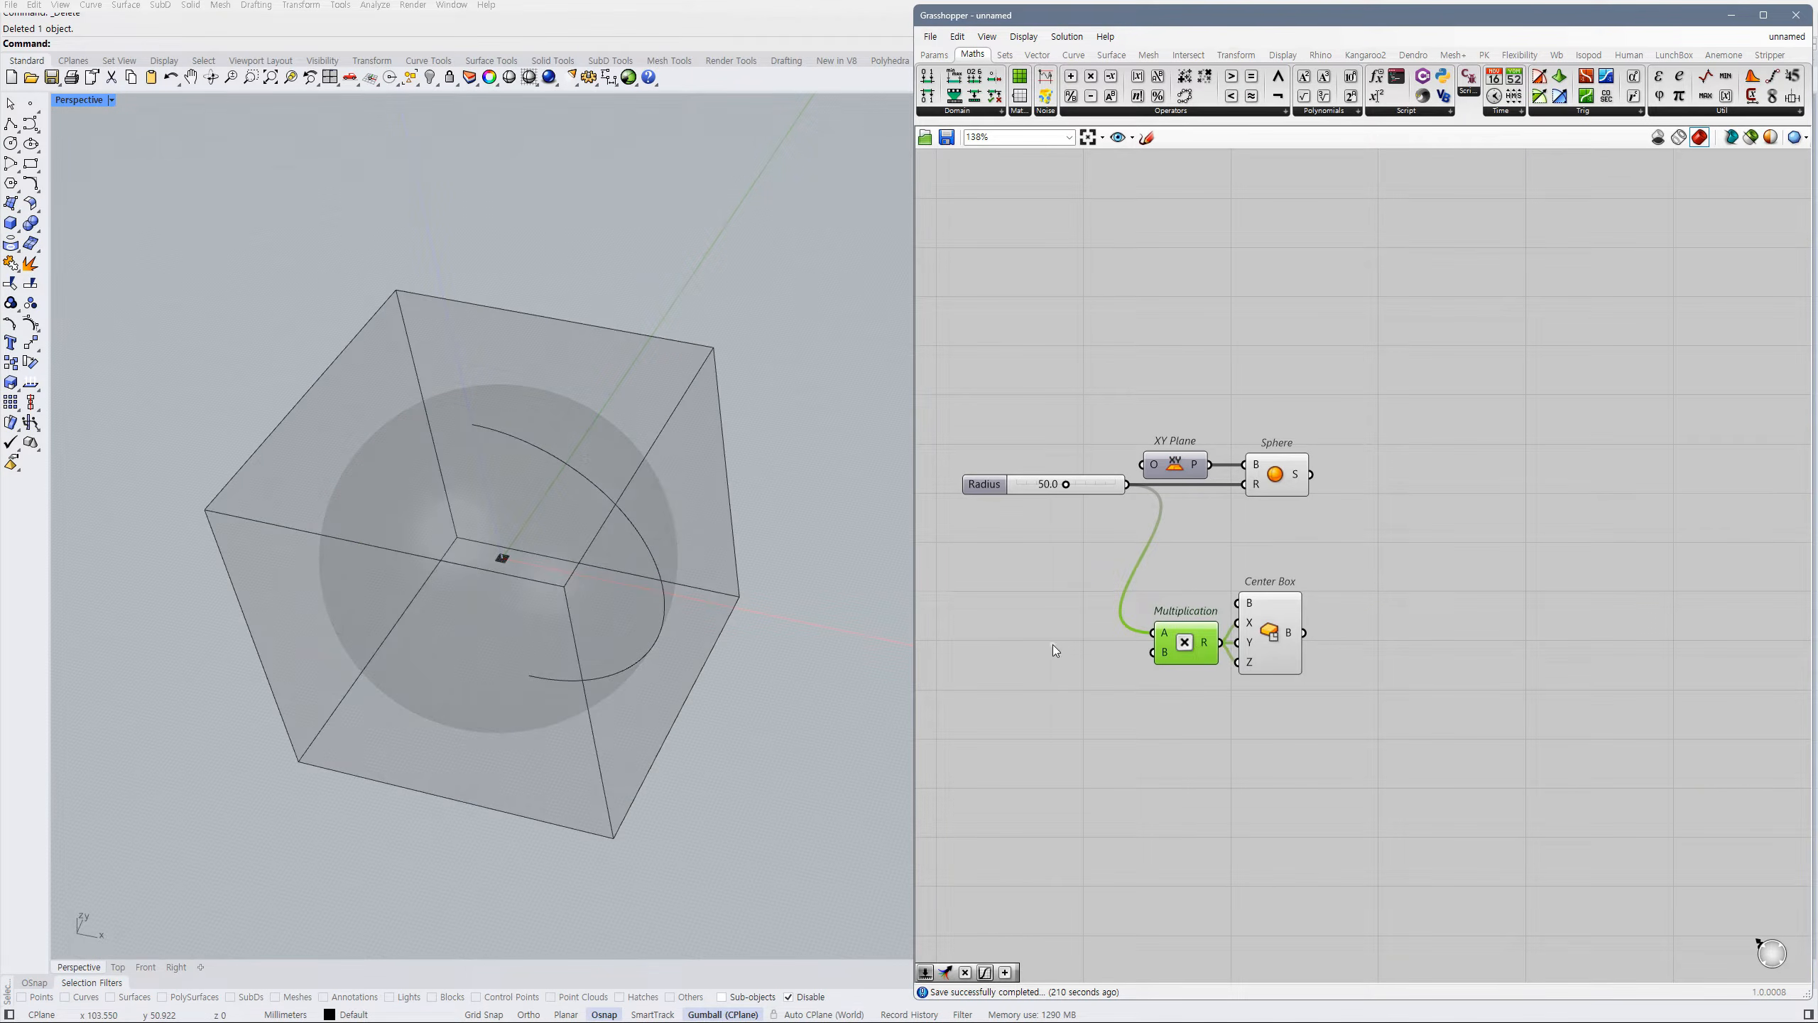
- Add a number slider ranging from 0.5 to 1.00, connect it to the Multiplication's B input, and set it to 0.77
{"action": "left_click", "coordinate": [1055, 651]}
{"action": "double_click", "coordinate": [1051, 645]}
{"action": "type", "text": "2"}
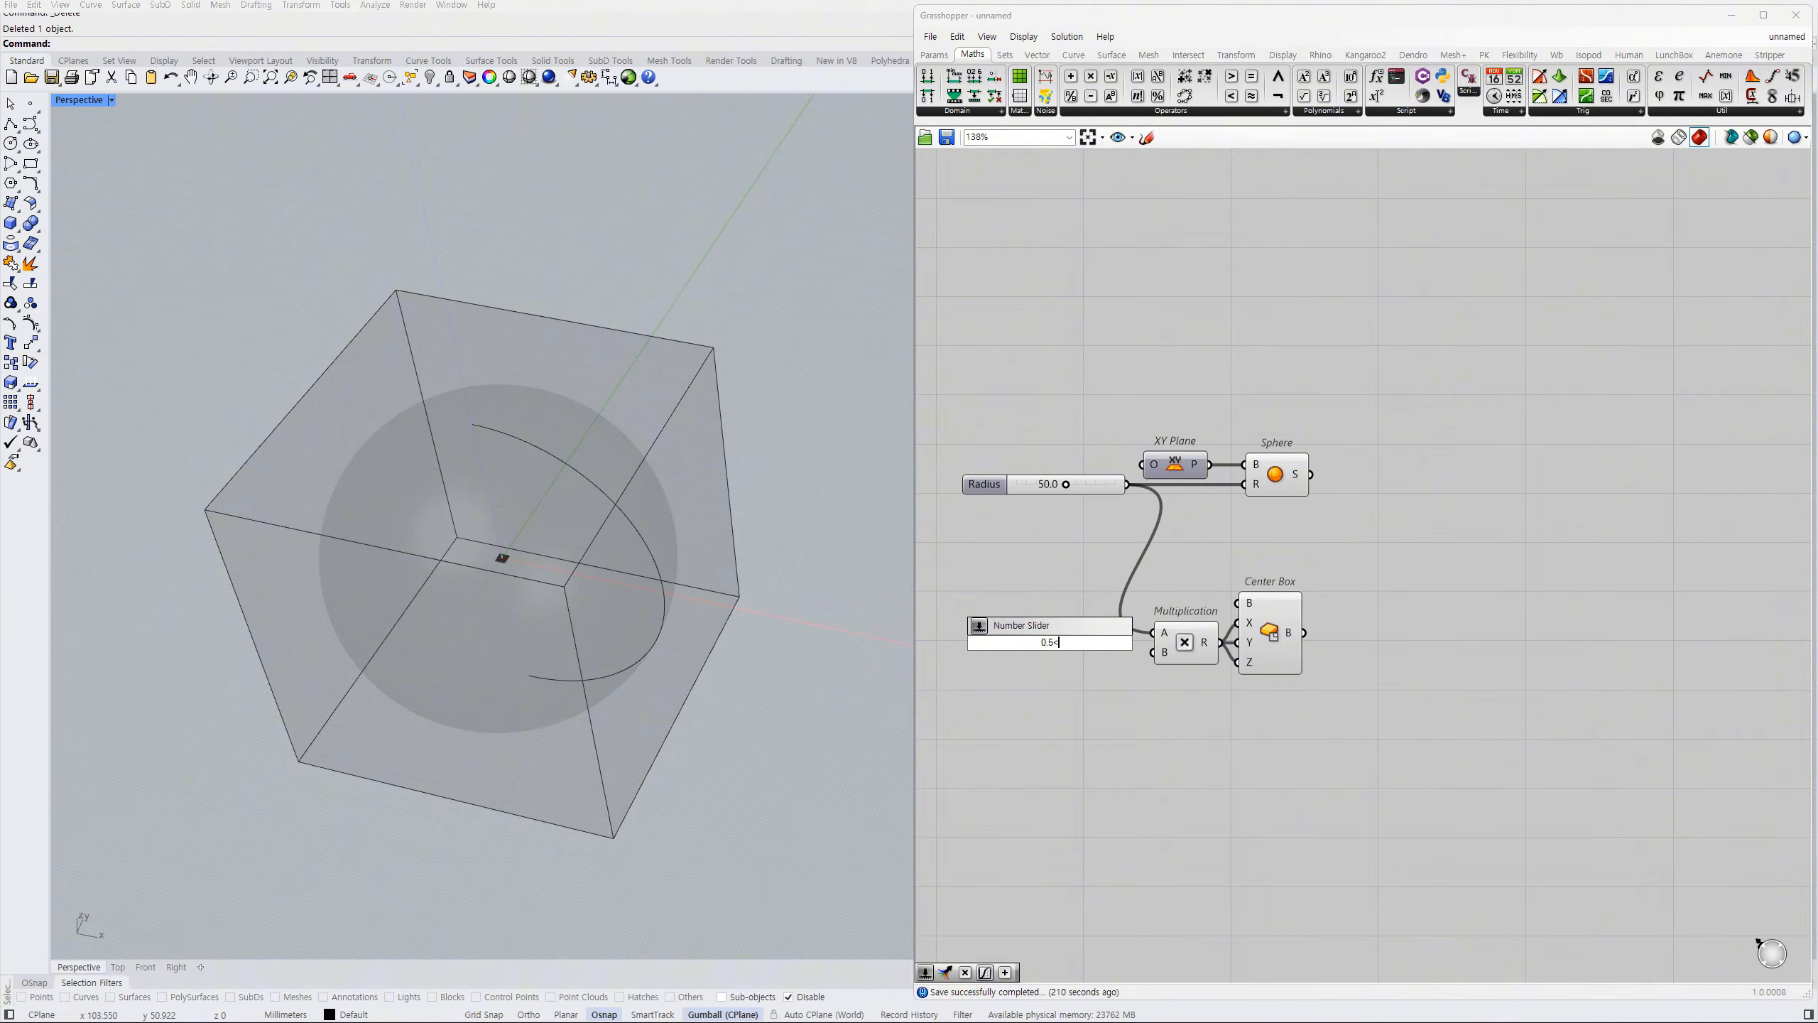
{"action": "type", "text": ".5<1.00"}
{"action": "key", "text": "Return"}
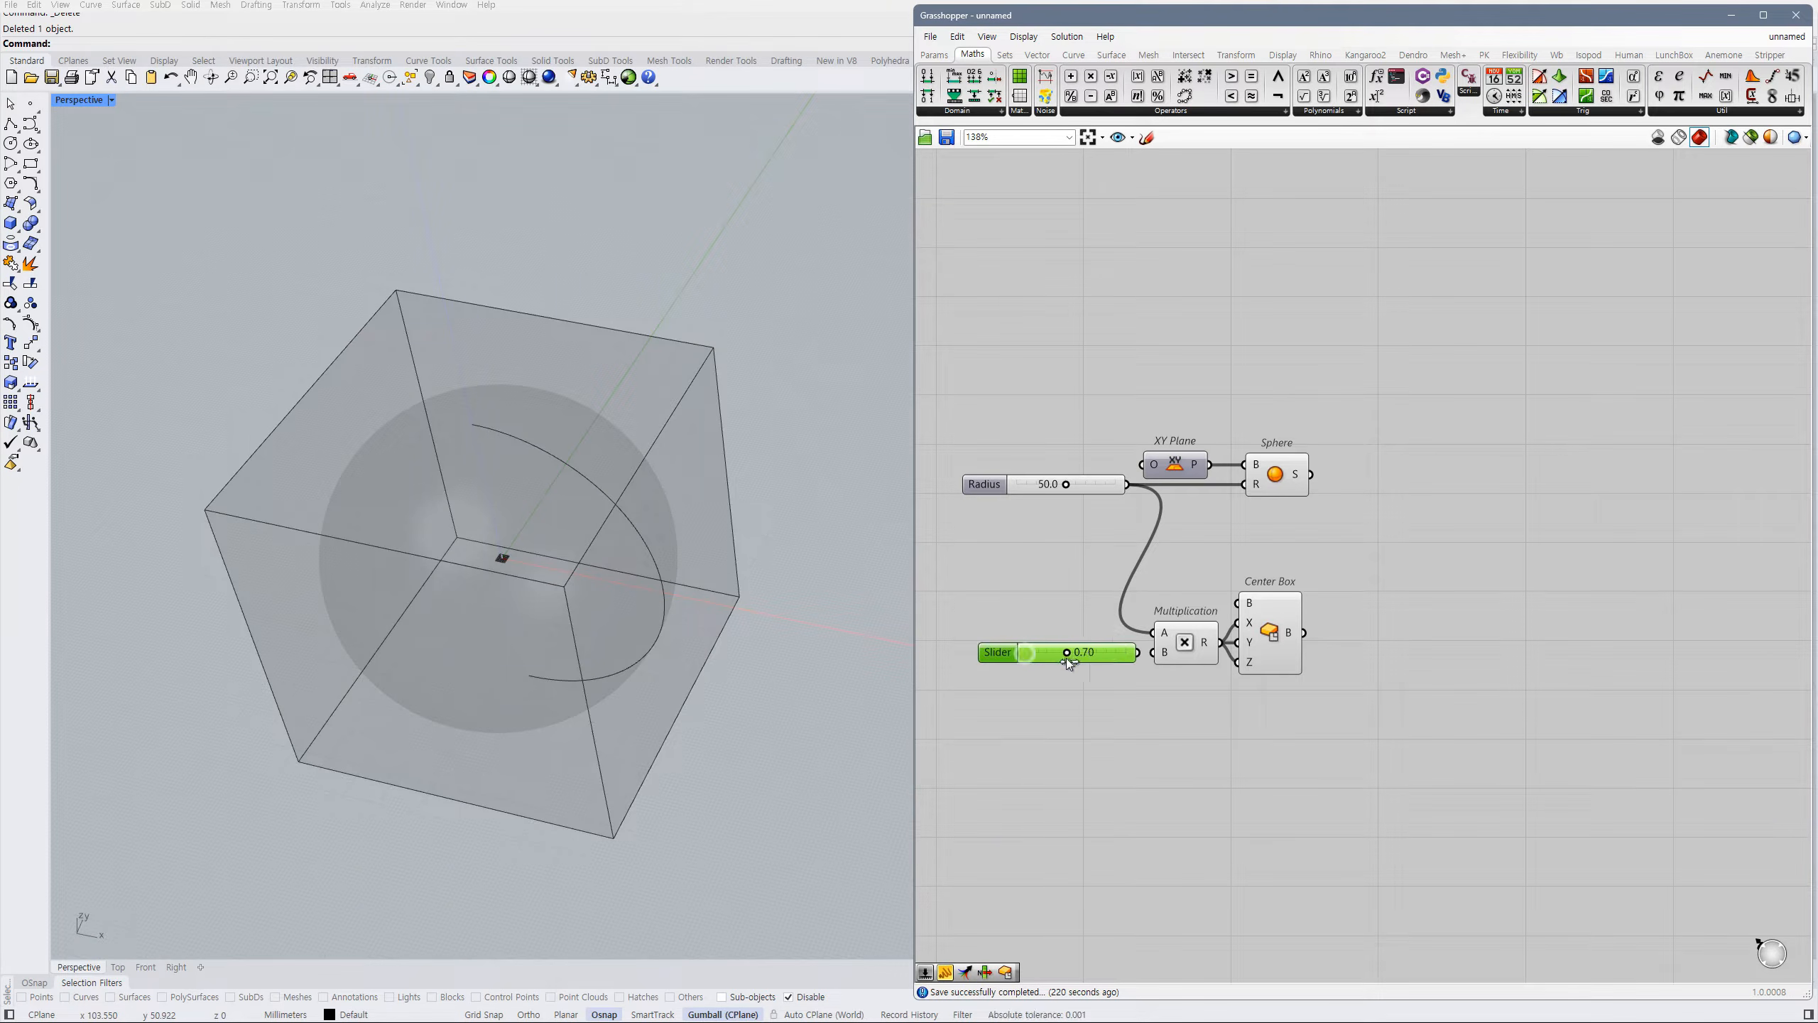
{"action": "left_click_drag", "start_coordinate": [1153, 655], "coordinate": [1118, 655]}
{"action": "left_click", "coordinate": [1118, 682]}
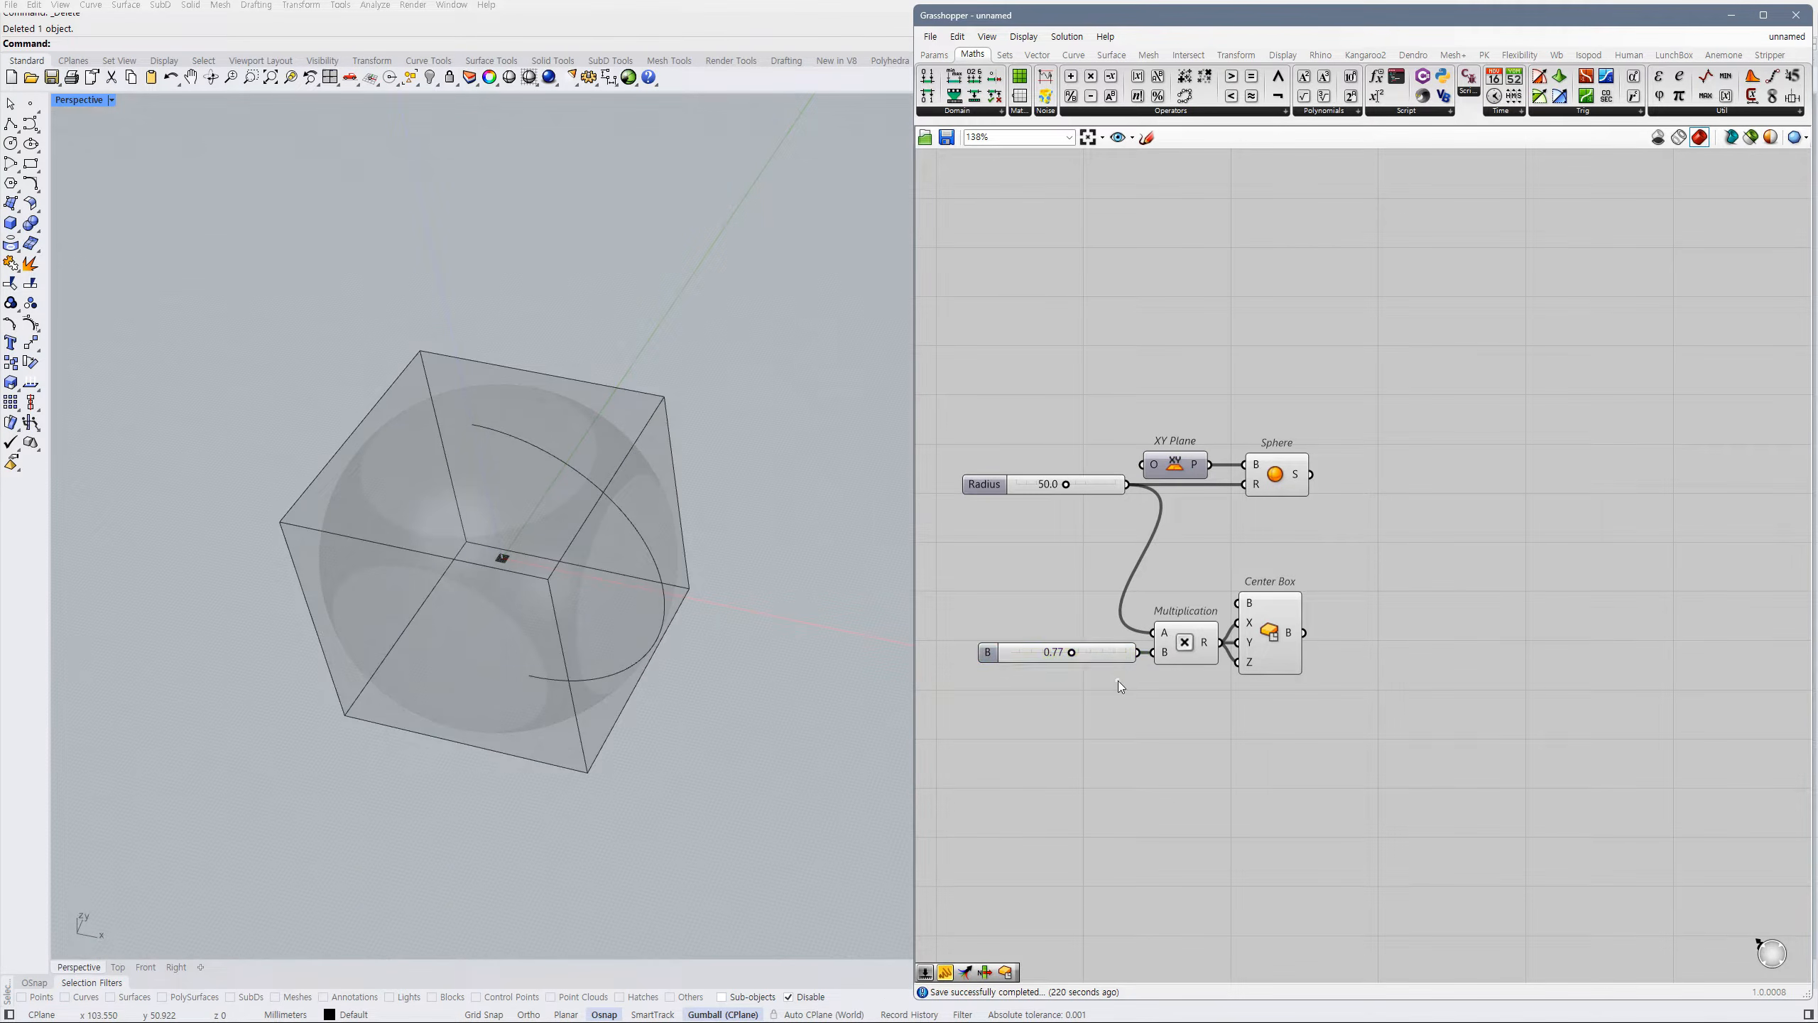
- Move the Center Box, Multiplication and factor slider slightly up to align with the Sphere group
{"action": "left_click", "coordinate": [1277, 649]}
{"action": "left_click_drag", "start_coordinate": [1303, 725], "coordinate": [1060, 628]}
{"action": "left_click_drag", "start_coordinate": [1186, 654], "coordinate": [1188, 632]}
- Add a Solid Intersection component with the Sphere as A and the Center Box as B
{"action": "double_click", "coordinate": [1483, 551]}
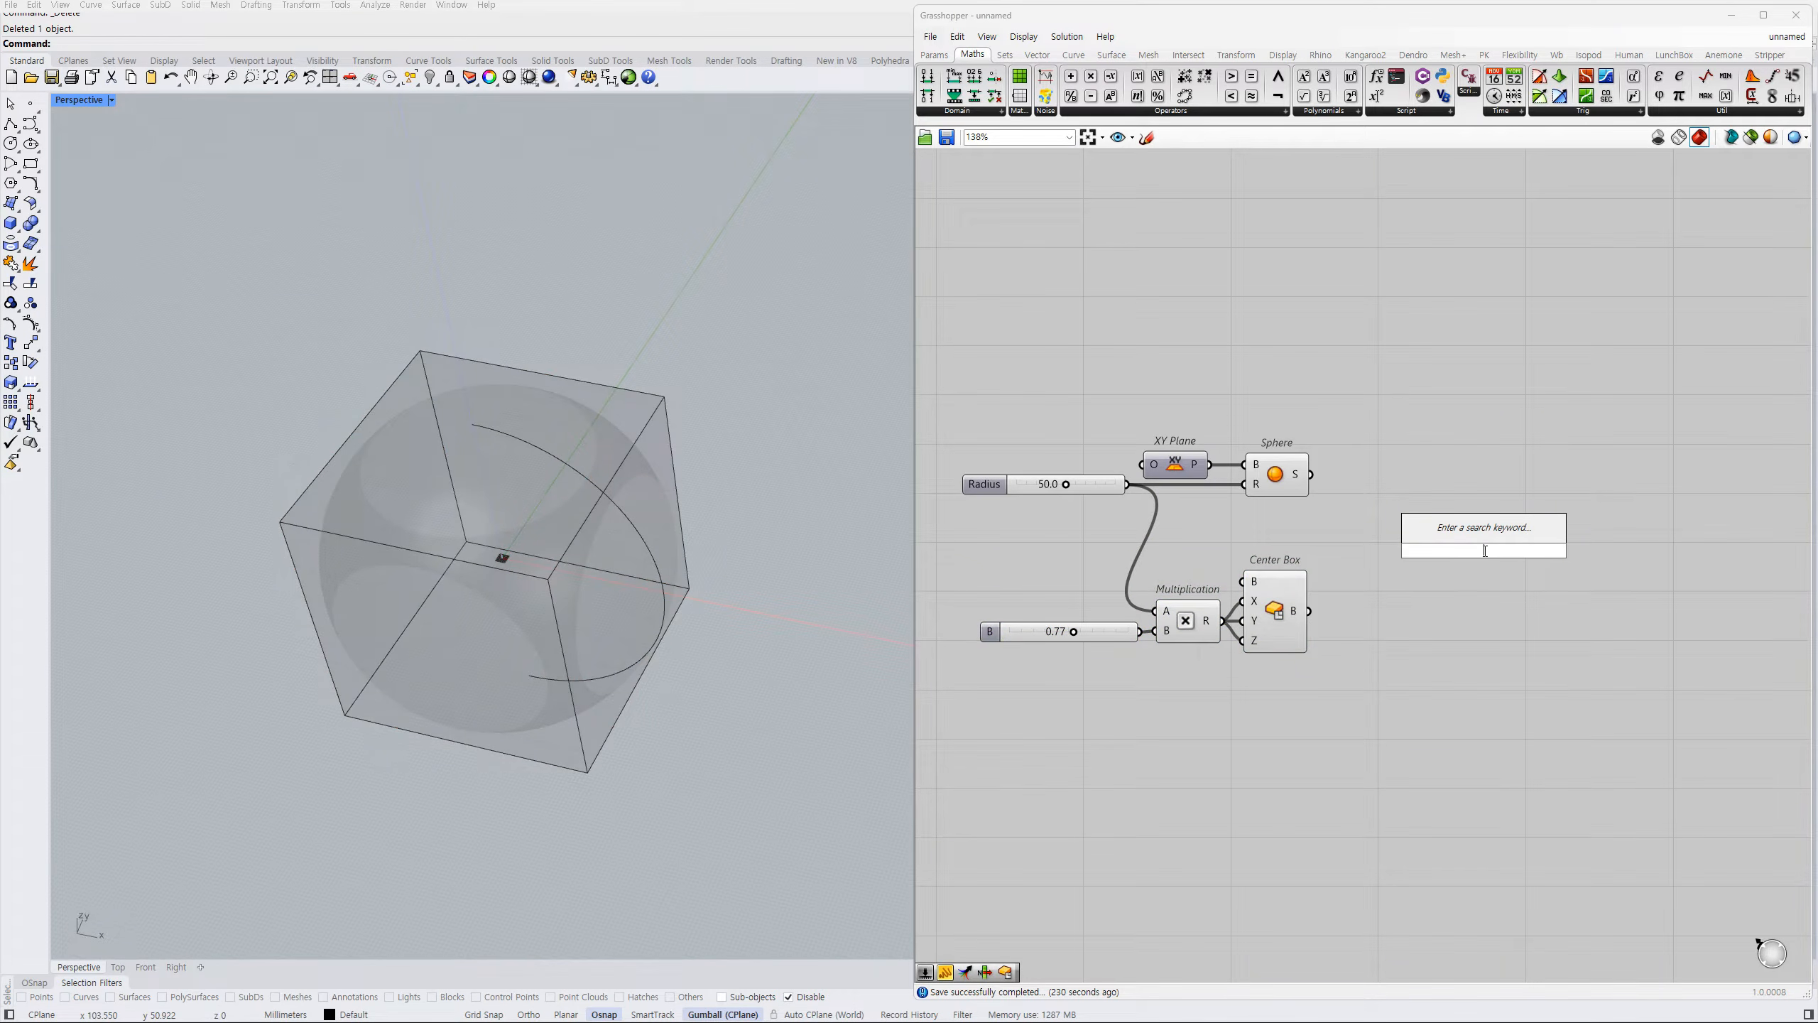
{"action": "type", "text": "inter"}
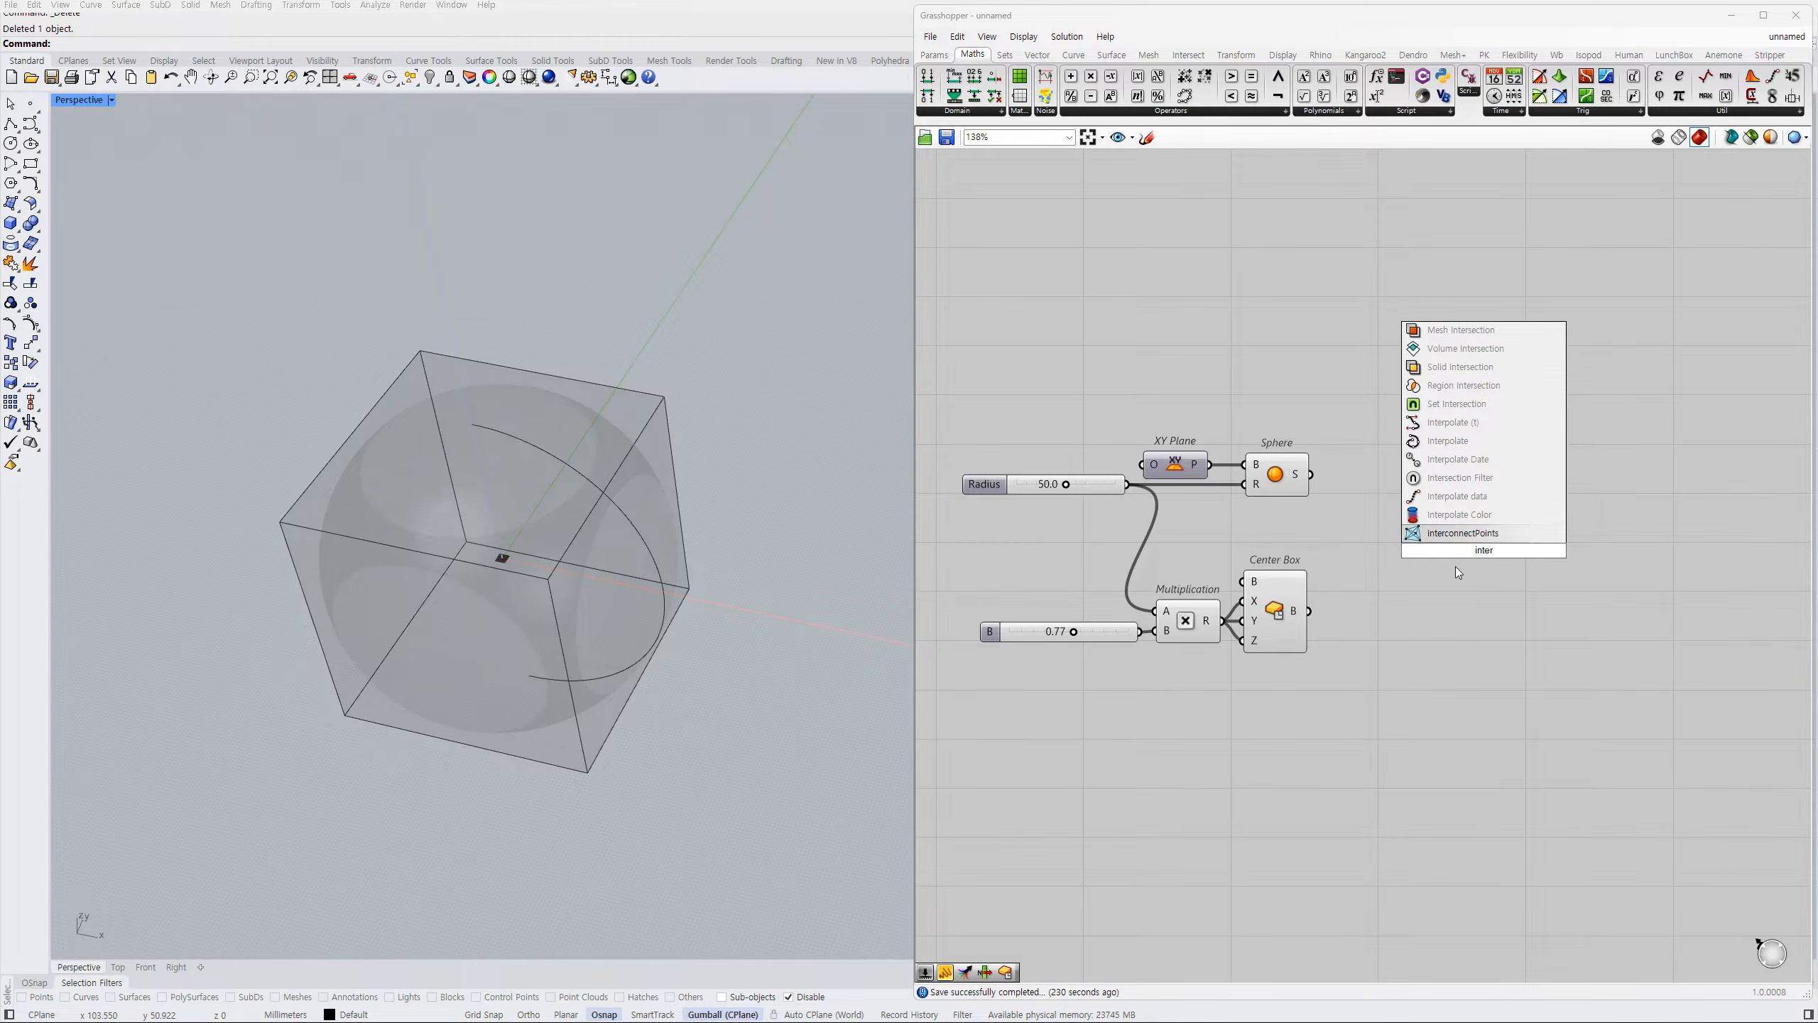
{"action": "left_click", "coordinate": [1455, 368]}
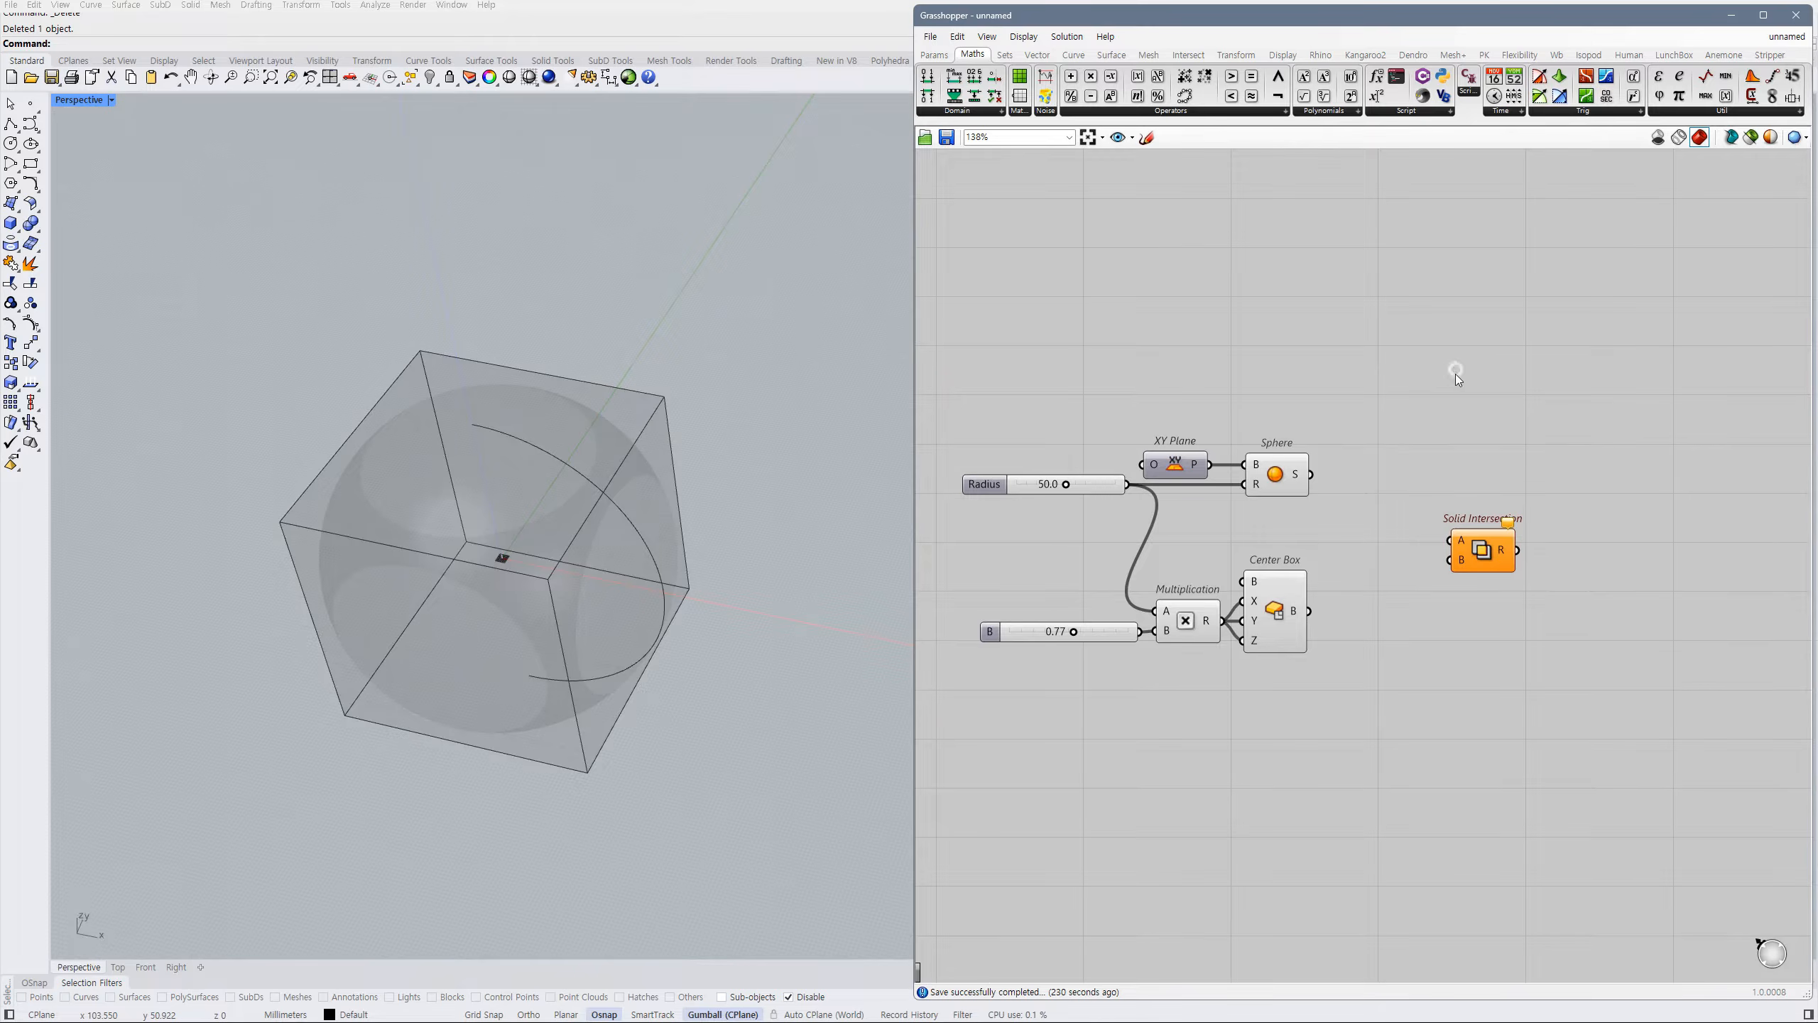
{"action": "left_click_drag", "start_coordinate": [1311, 474], "coordinate": [1311, 611]}
{"action": "left_click", "coordinate": [1409, 510]}
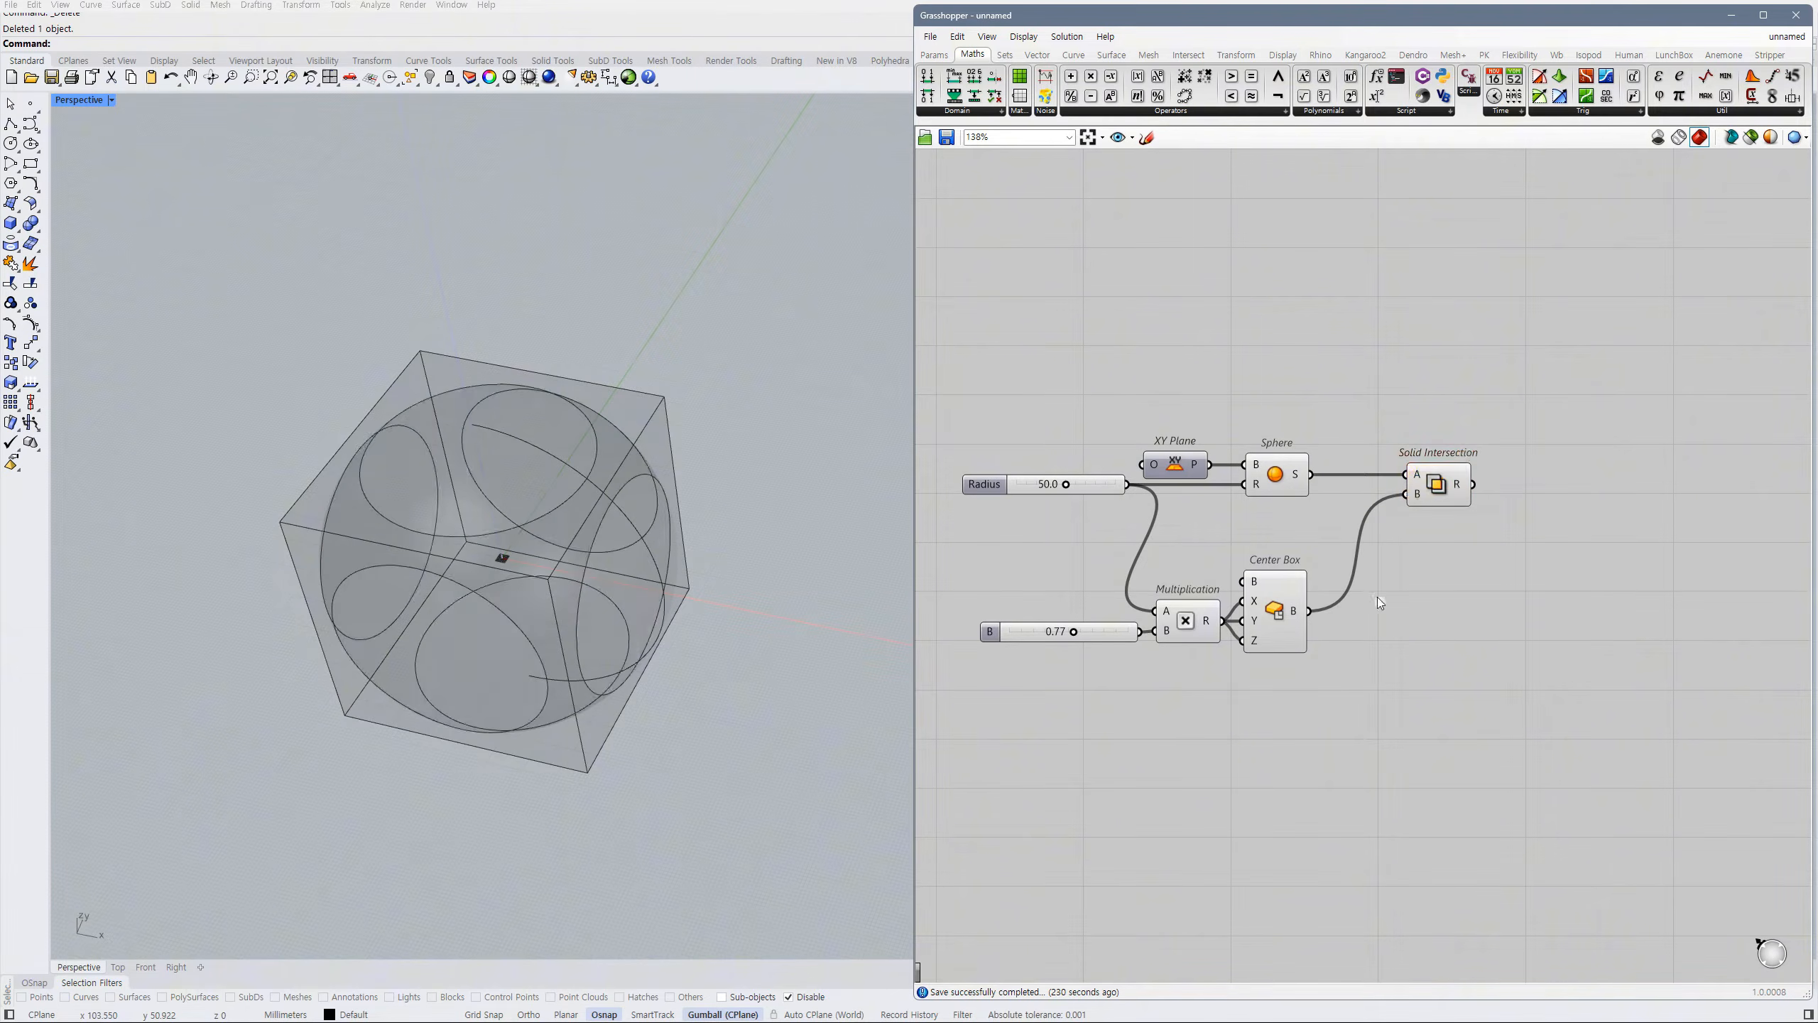
- Hide the Sphere and Center Box previews, leaving the Solid Intersection shape displayed
{"action": "left_click_drag", "start_coordinate": [1327, 395], "coordinate": [1272, 633]}
{"action": "key", "text": "ctrl+q"}
{"action": "left_click", "coordinate": [1468, 590]}
{"action": "right_click_drag", "start_coordinate": [825, 587], "coordinate": [689, 584]}
{"action": "scroll", "coordinate": [506, 599], "scroll_direction": "up", "scroll_amount": 6}
{"action": "scroll", "coordinate": [506, 562], "scroll_direction": "down", "scroll_amount": 3}
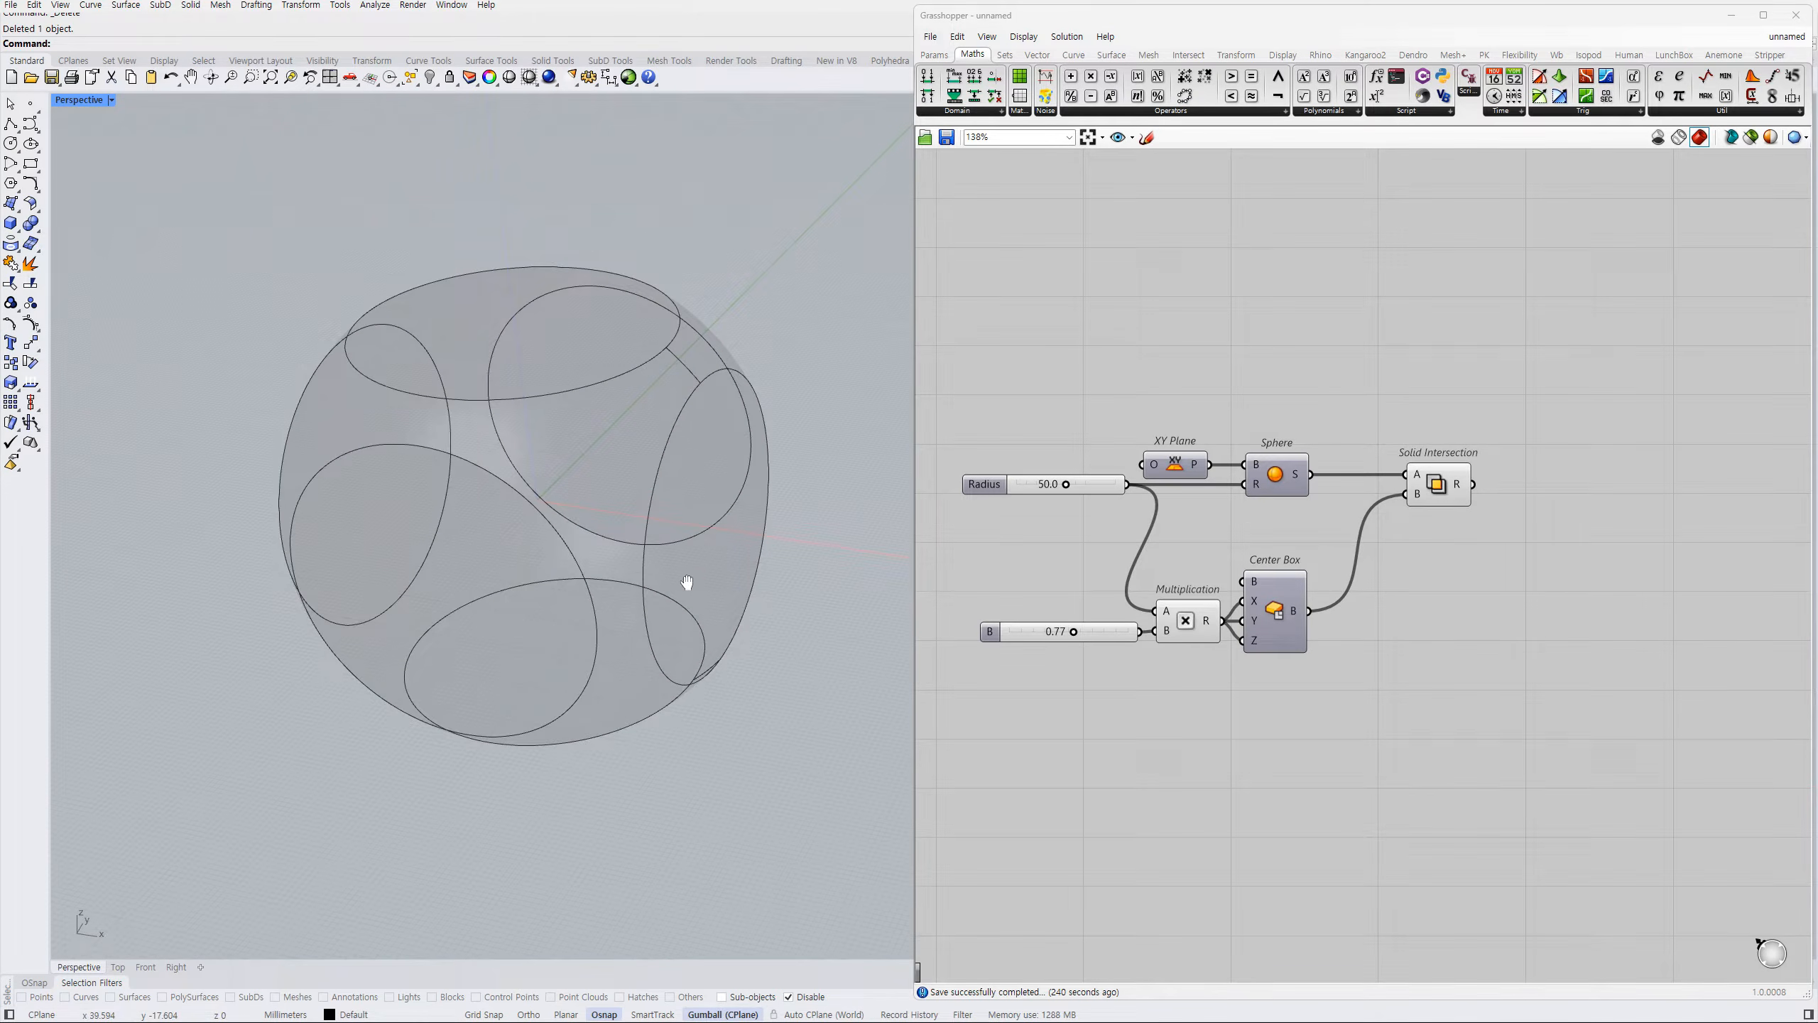
- Add a Custom Preview Materials component and feed it the Solid Intersection result as geometry
{"action": "double_click", "coordinate": [1571, 479]}
{"action": "type", "text": "cus"}
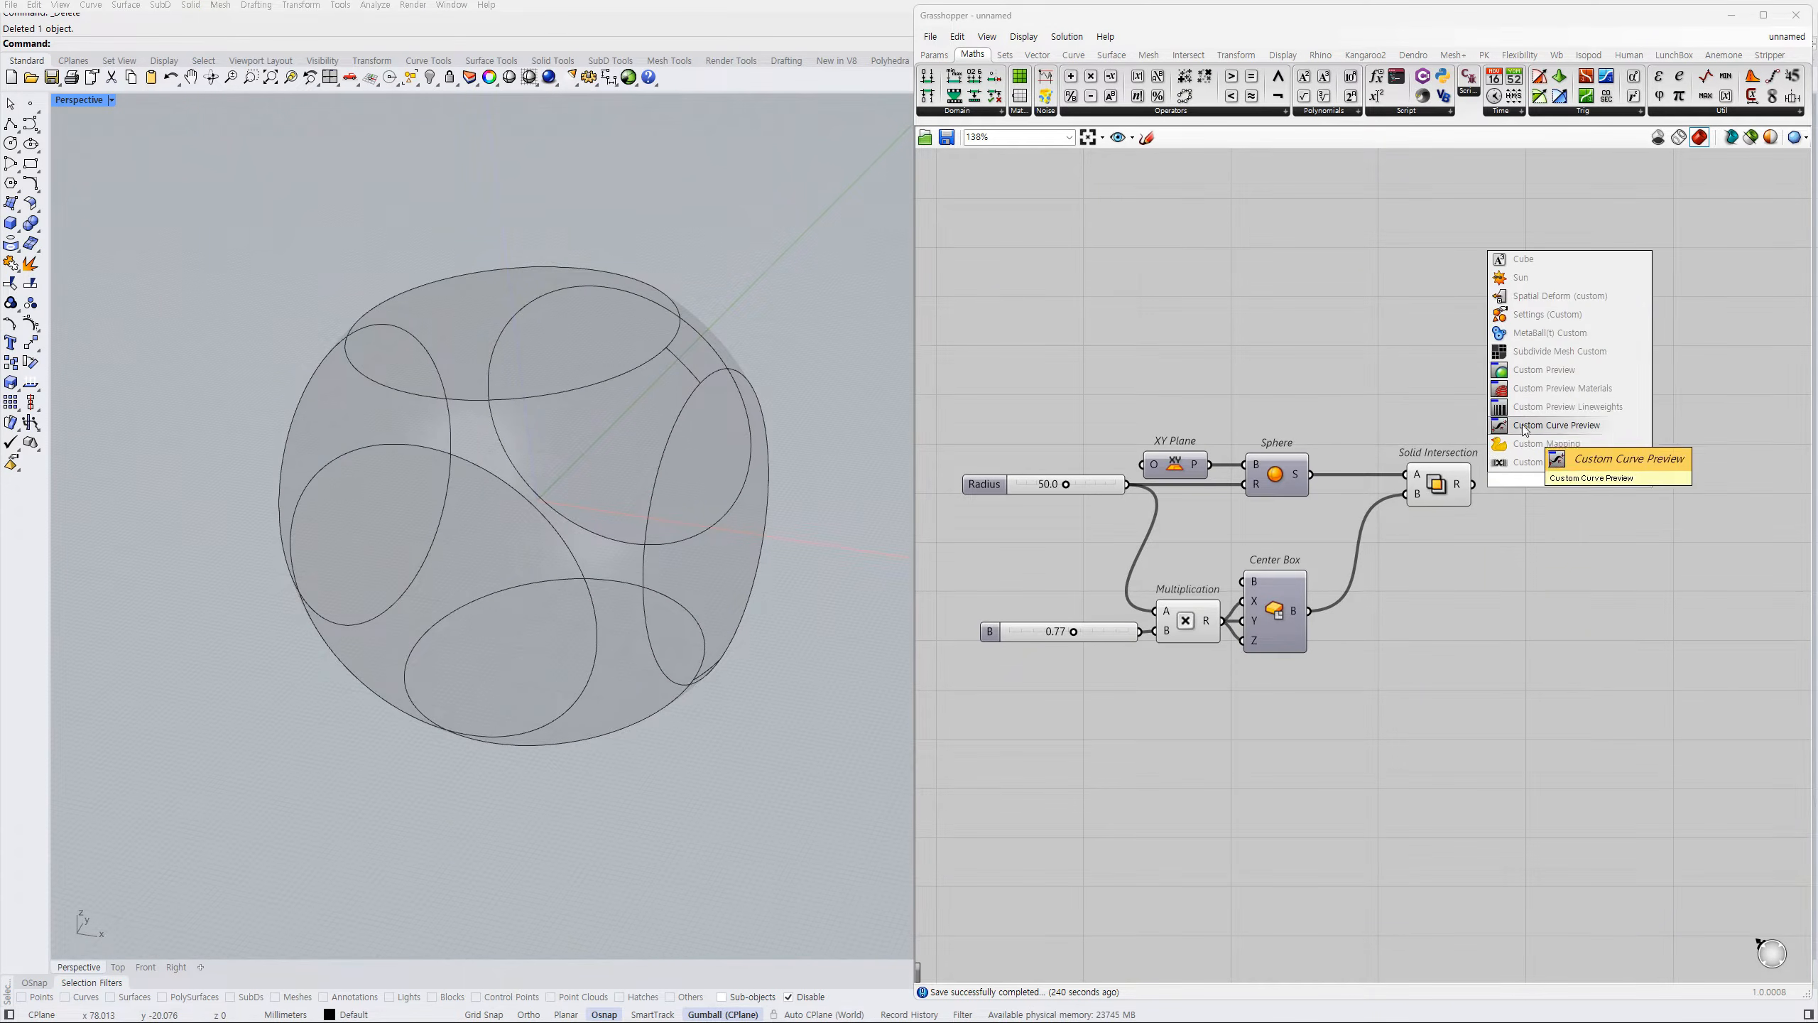
{"action": "left_click", "coordinate": [1519, 393]}
{"action": "left_click_drag", "start_coordinate": [1544, 440], "coordinate": [1474, 484]}
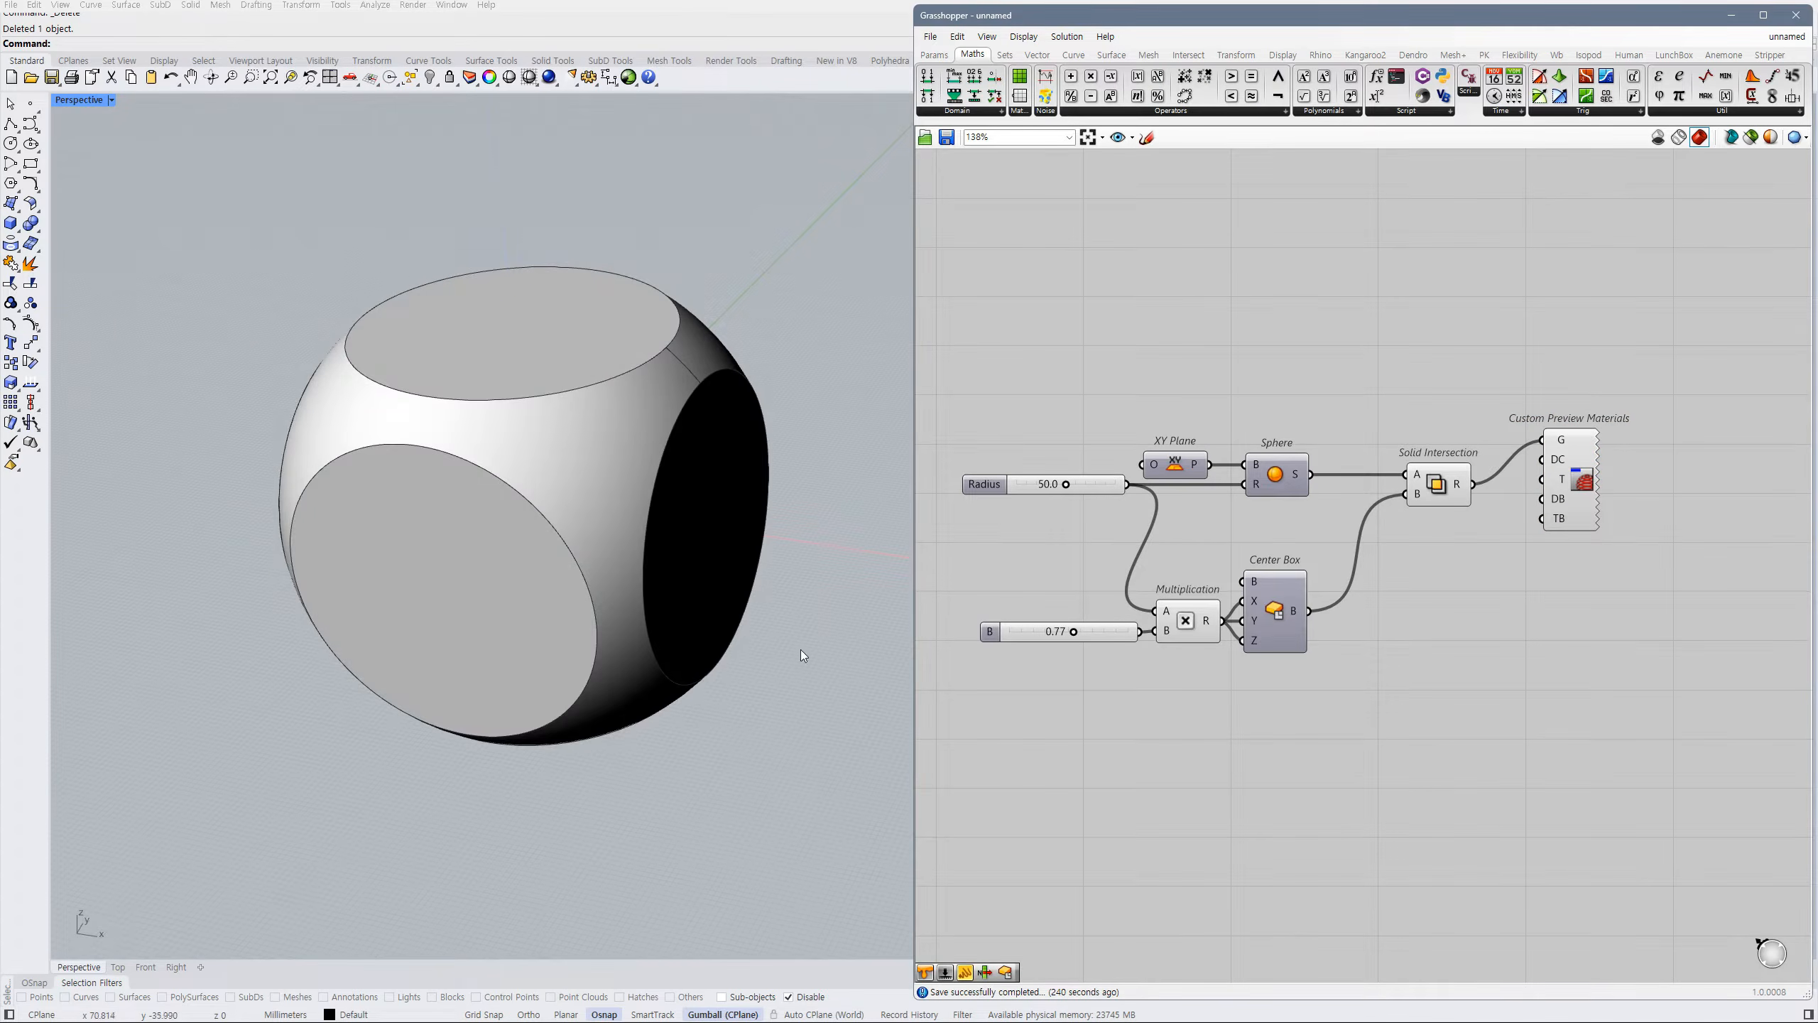
{"action": "right_click_drag", "start_coordinate": [803, 656], "coordinate": [755, 630]}
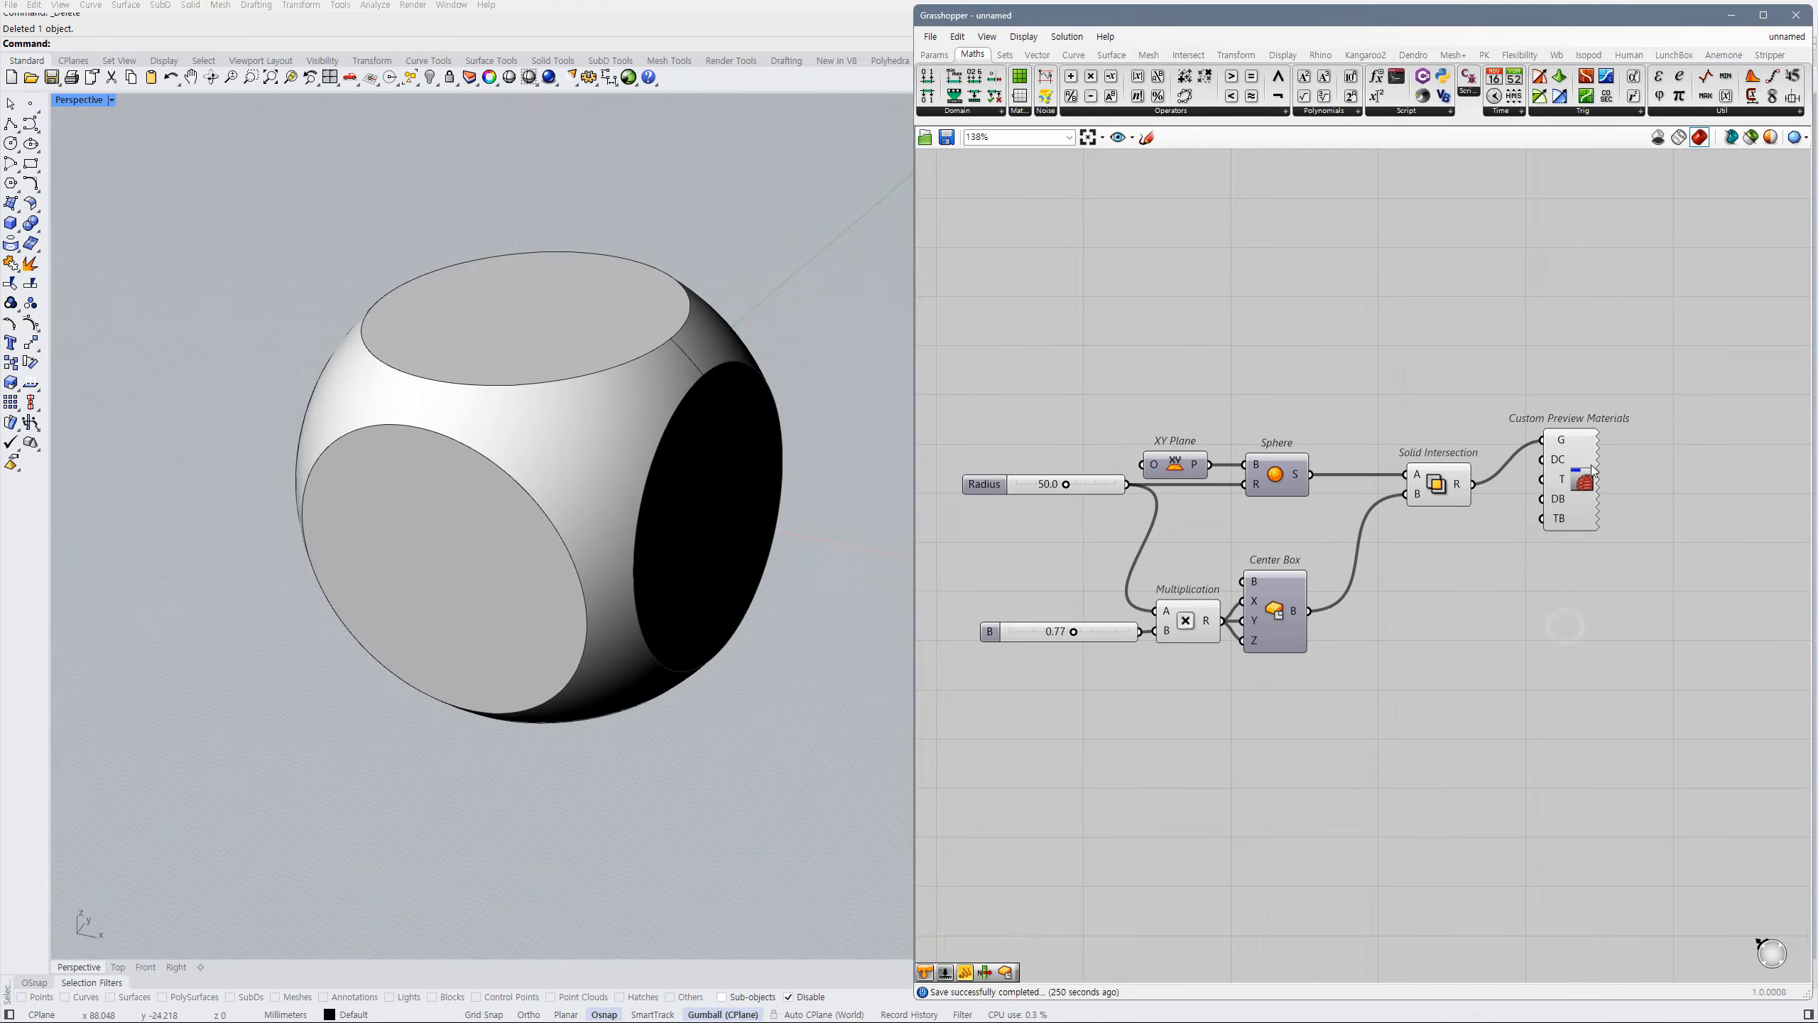
- Set the Custom Preview Materials component aside, disconnect it from the Solid Intersection, and shift the Solid Intersection closer to the Sphere
{"action": "left_click_drag", "start_coordinate": [1594, 471], "coordinate": [1474, 485]}
{"action": "left_click_drag", "start_coordinate": [1445, 485], "coordinate": [1427, 485]}
{"action": "left_click", "coordinate": [1426, 586]}
- Add a Brep | Brep intersection component with the Sphere as A and the Center Box as B
{"action": "double_click", "coordinate": [1426, 586]}
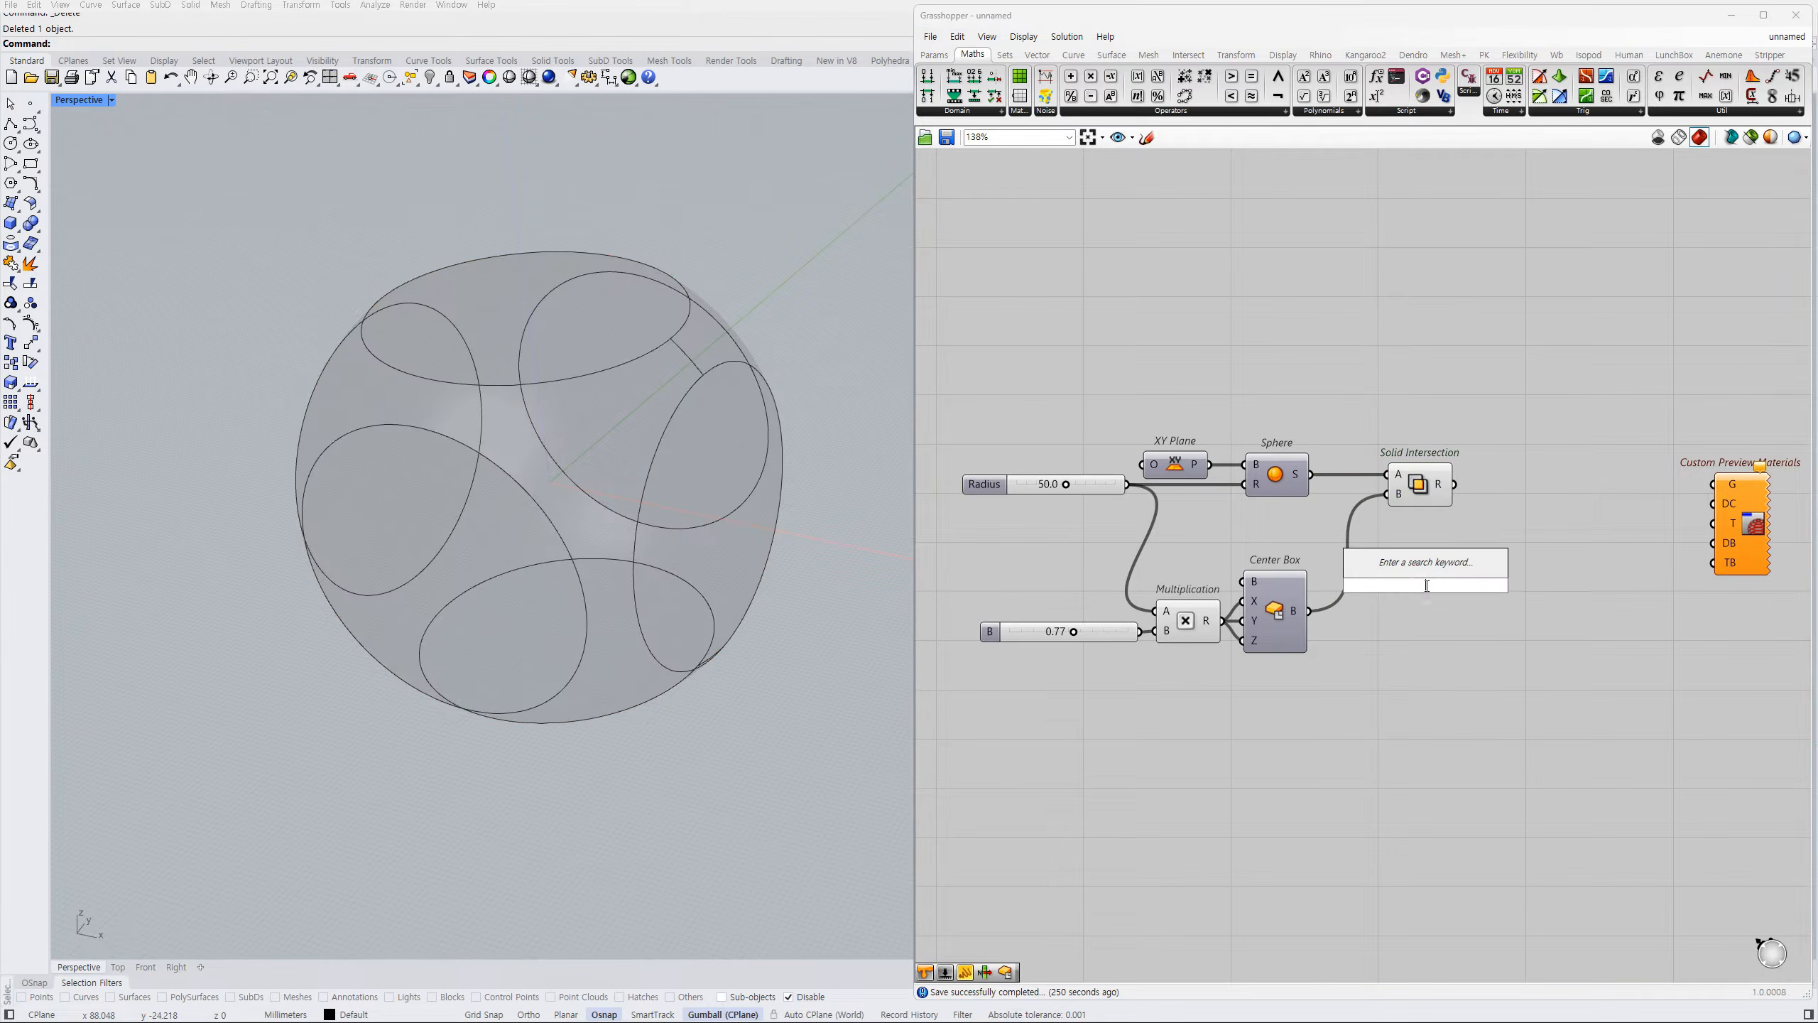
{"action": "double_click", "coordinate": [1399, 631]}
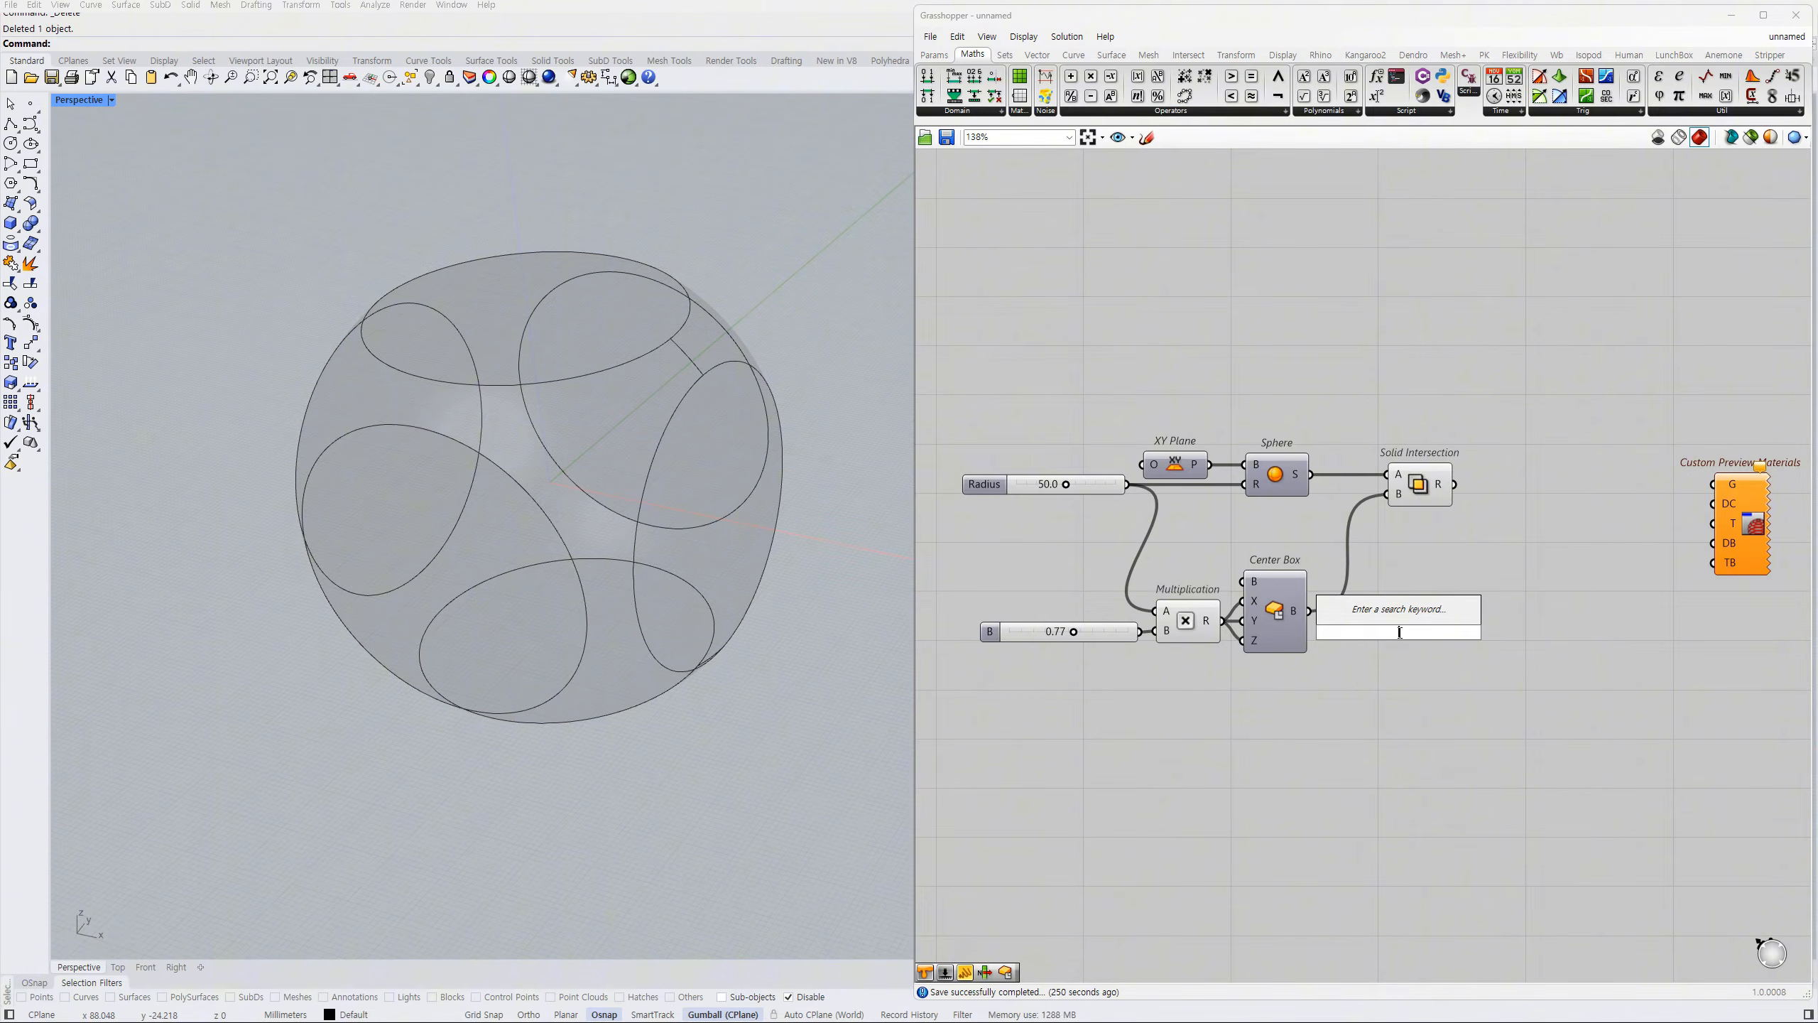
{"action": "type", "text": "bbx"}
{"action": "left_click", "coordinate": [1396, 615]}
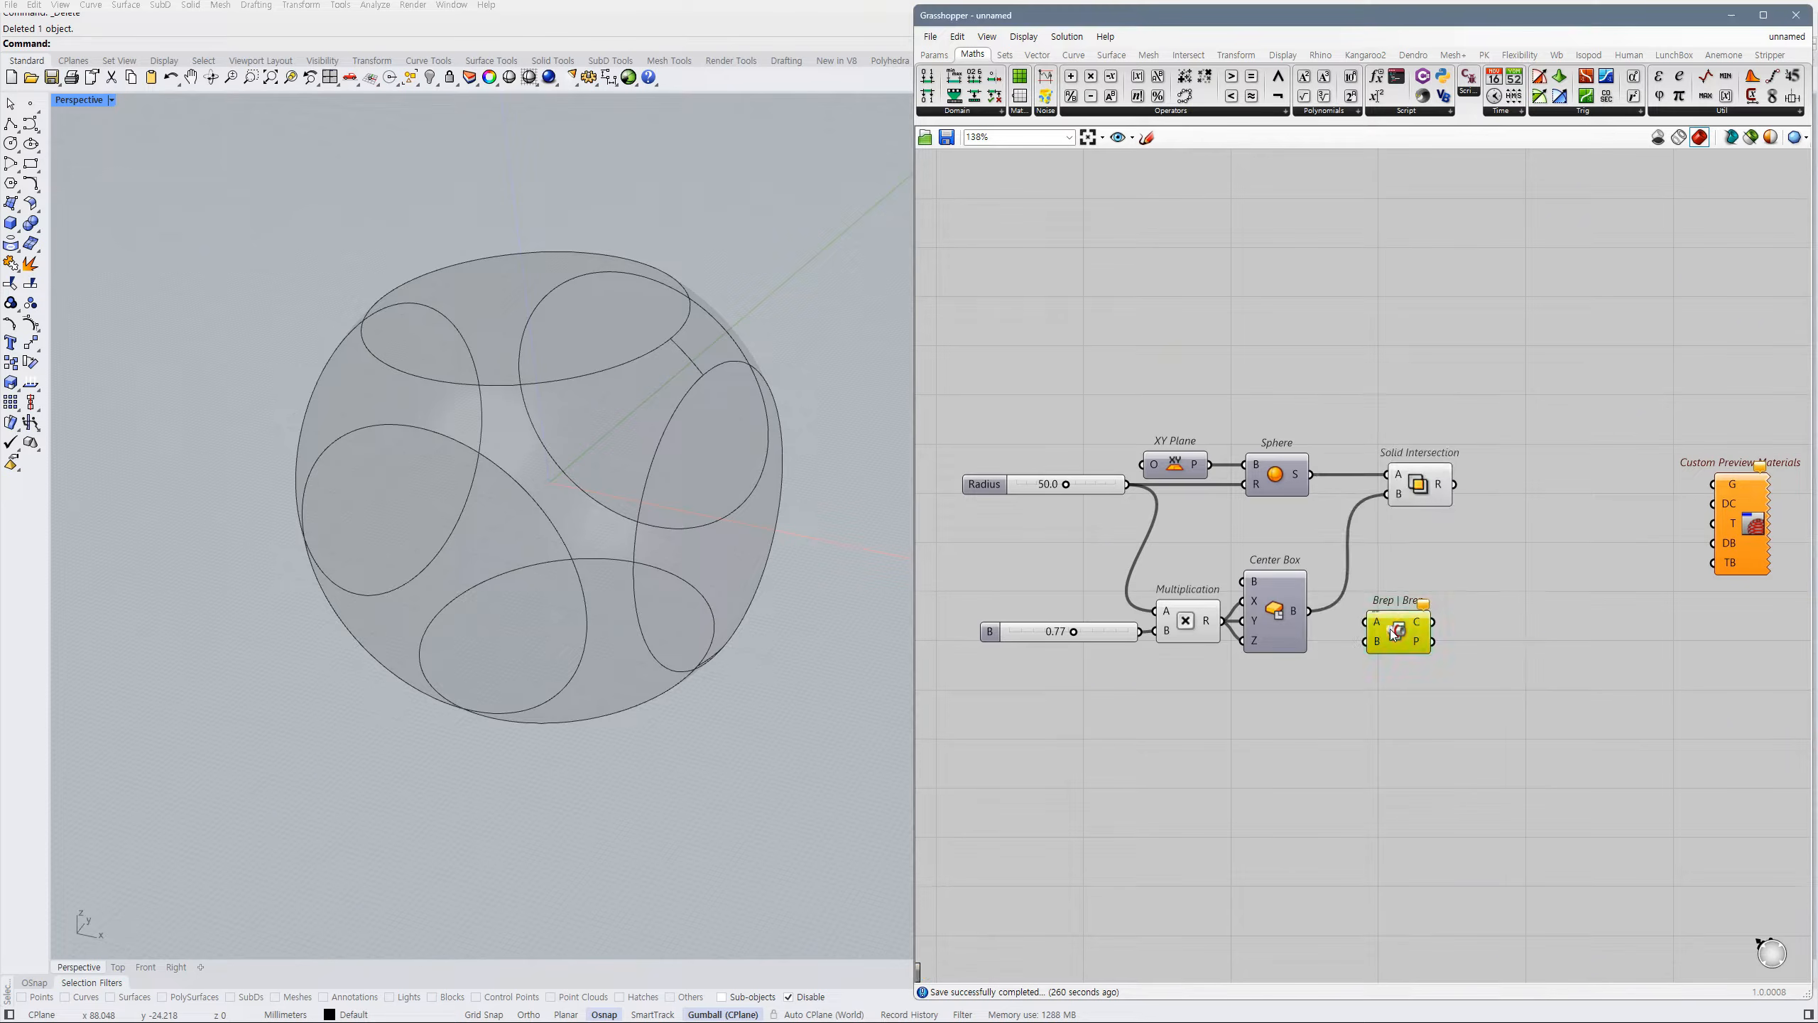
{"action": "left_click_drag", "start_coordinate": [1393, 631], "coordinate": [1440, 604]}
{"action": "mouse_move", "coordinate": [1311, 476]}
{"action": "left_mouse_down"}
{"action": "mouse_move", "coordinate": [1373, 530]}
{"action": "mouse_move", "coordinate": [1412, 613]}
{"action": "mouse_move", "coordinate": [1412, 593]}
{"action": "left_mouse_up"}
{"action": "mouse_move", "coordinate": [1411, 612]}
{"action": "left_mouse_down"}
{"action": "mouse_move", "coordinate": [1312, 611]}
{"action": "mouse_move", "coordinate": [1429, 610]}
{"action": "left_mouse_up"}
{"action": "left_click", "coordinate": [1422, 651]}
- Add an Is Planar component and connect the Brep | Brep curves to its surface input
{"action": "right_click_drag", "start_coordinate": [1489, 644], "coordinate": [1424, 643]}
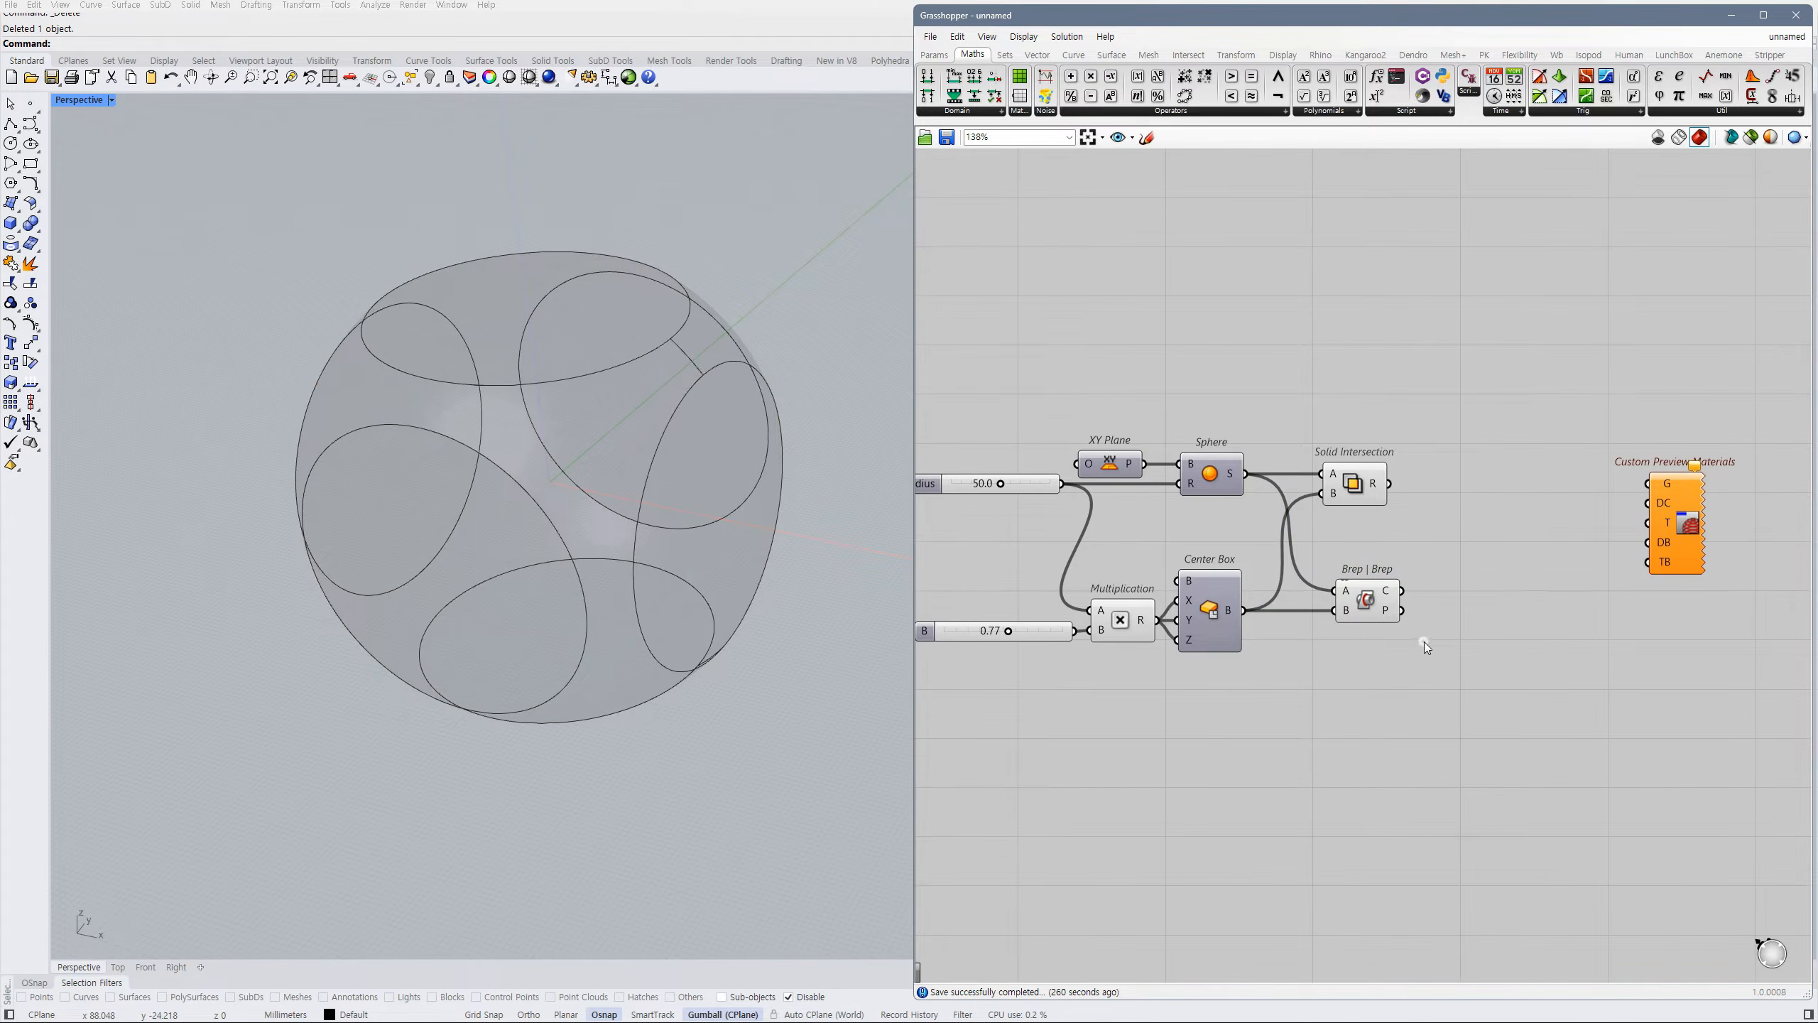
{"action": "double_click", "coordinate": [1469, 625]}
{"action": "type", "text": "isplana"}
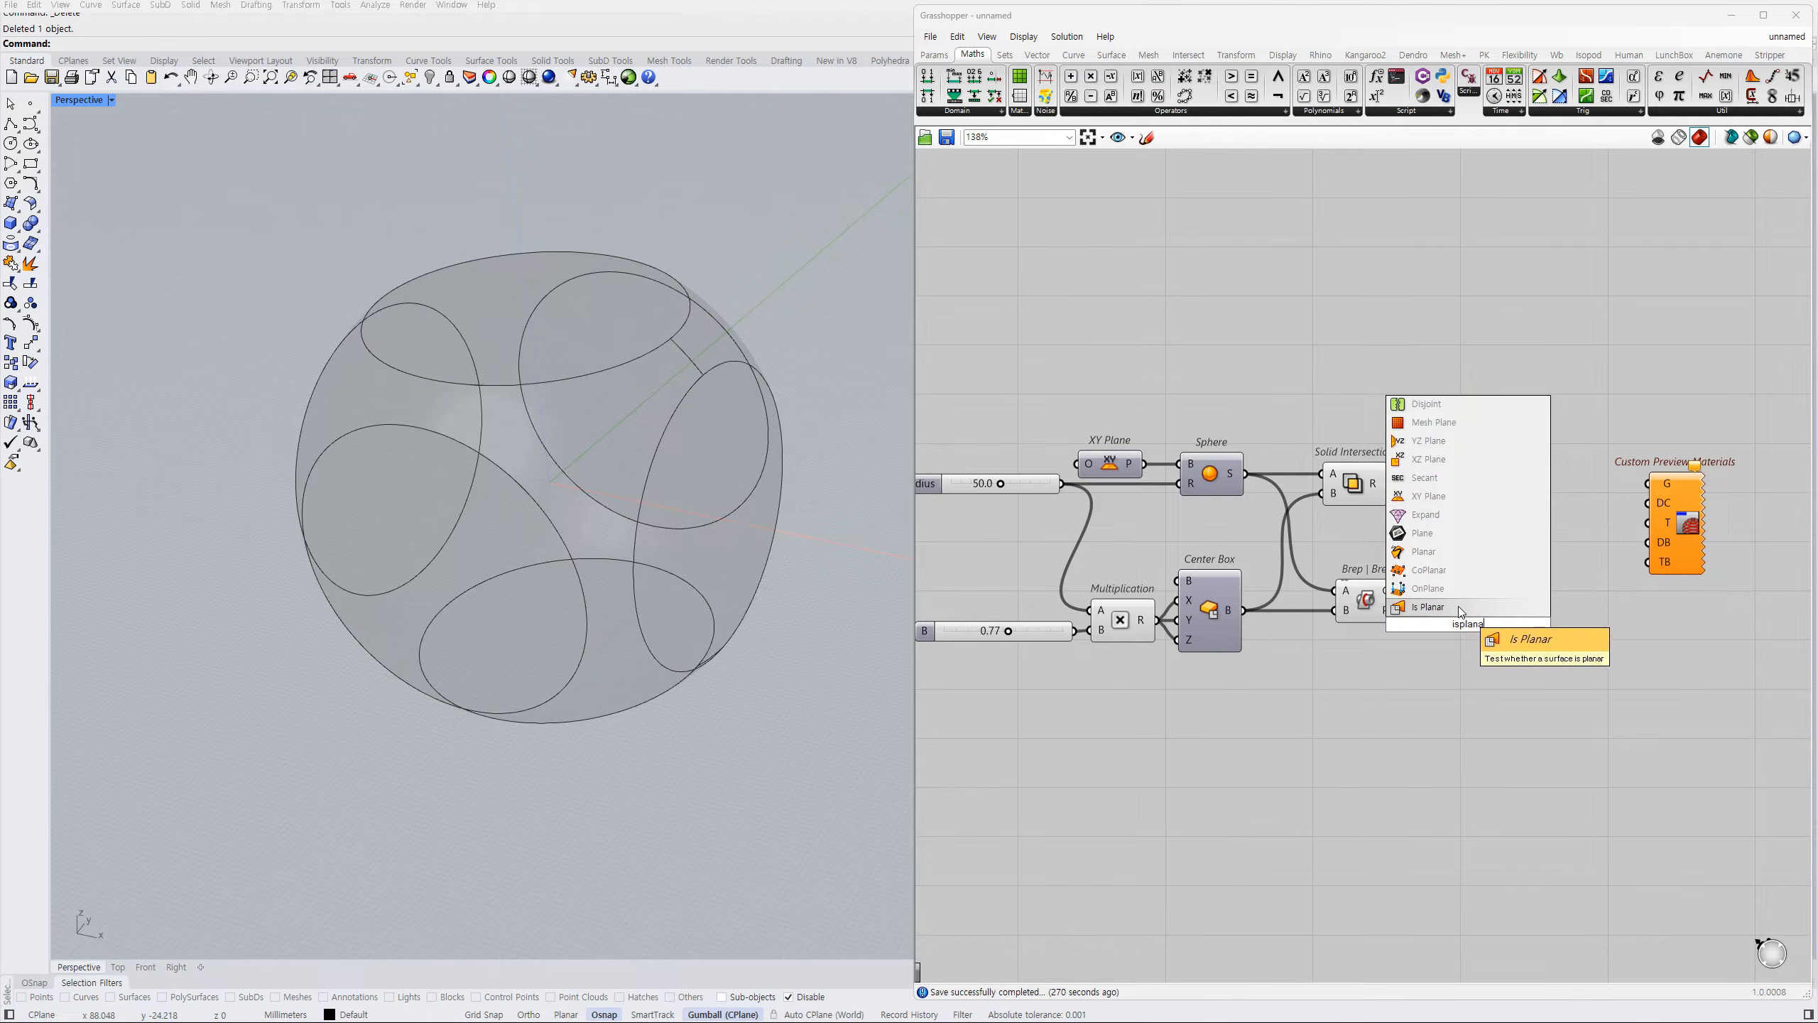
{"action": "left_click", "coordinate": [1414, 606]}
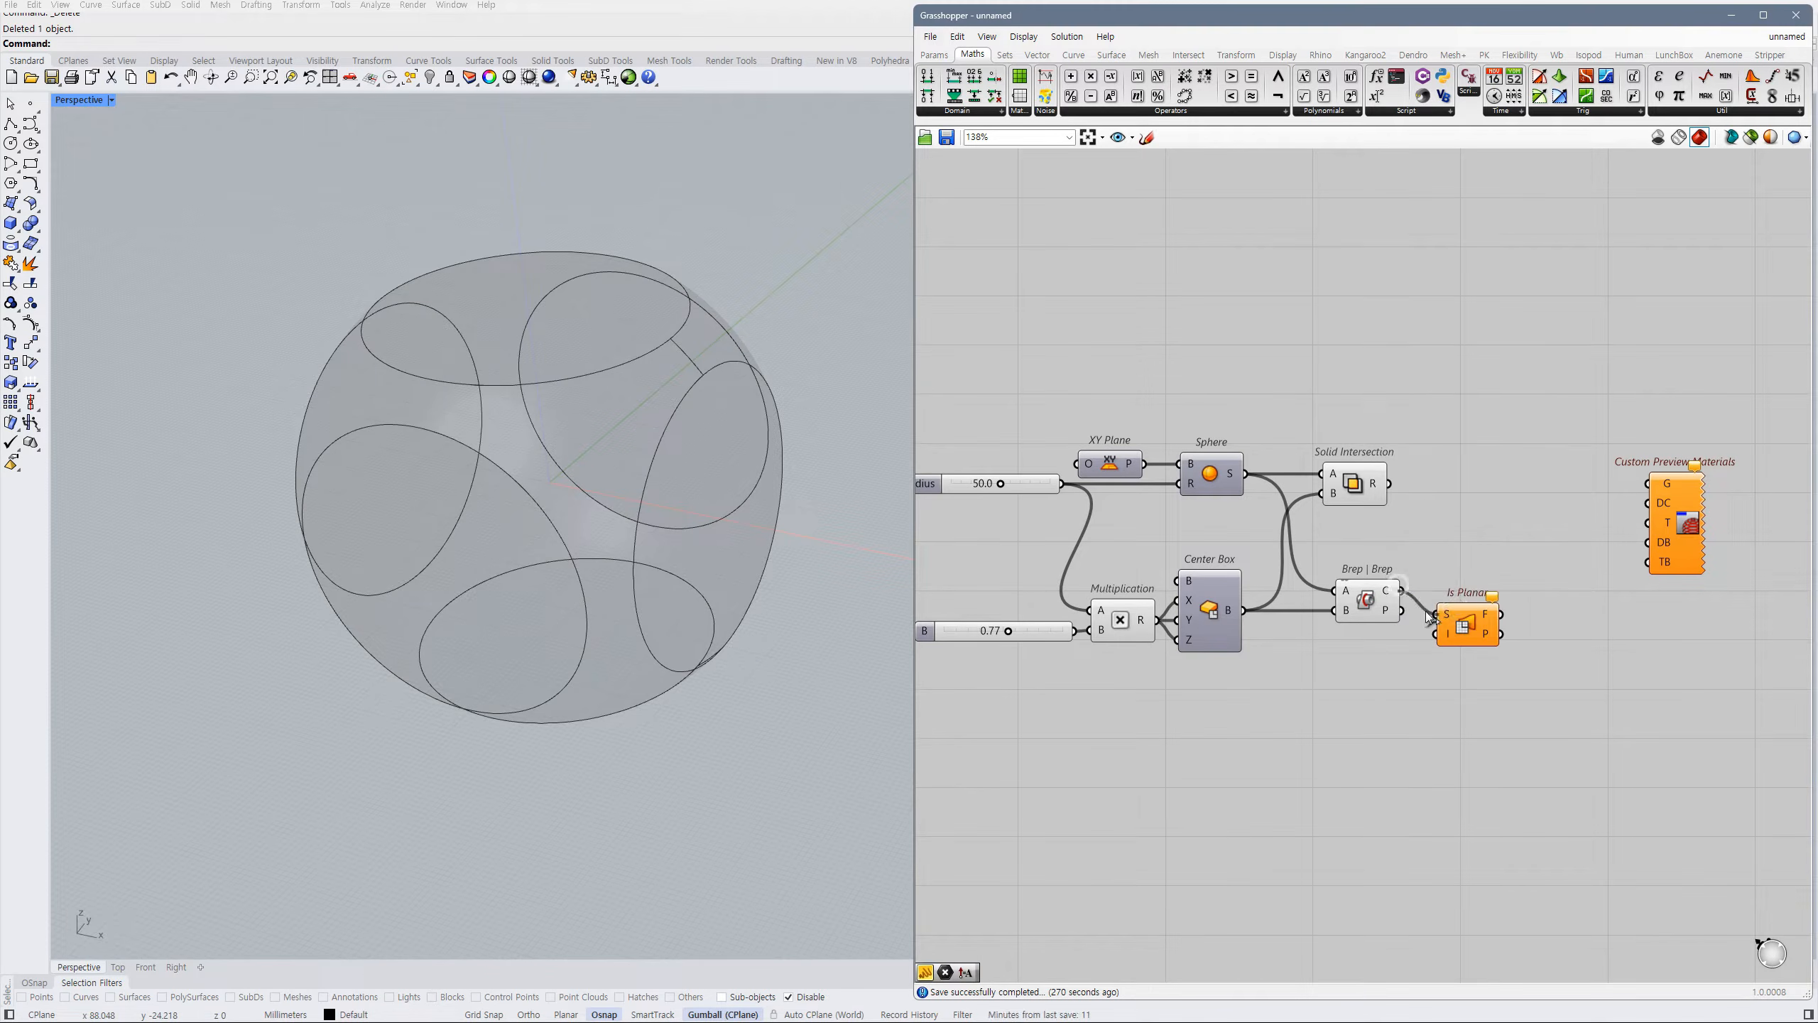
{"action": "left_click_drag", "start_coordinate": [1427, 613], "coordinate": [1436, 615]}
{"action": "left_click_drag", "start_coordinate": [1468, 610], "coordinate": [1452, 637]}
- Add a Scale component with the Brep | Brep curves as geometry and the Is Planar planes as center
{"action": "right_click_drag", "start_coordinate": [1528, 623], "coordinate": [1445, 621]}
{"action": "double_click", "coordinate": [1467, 615]}
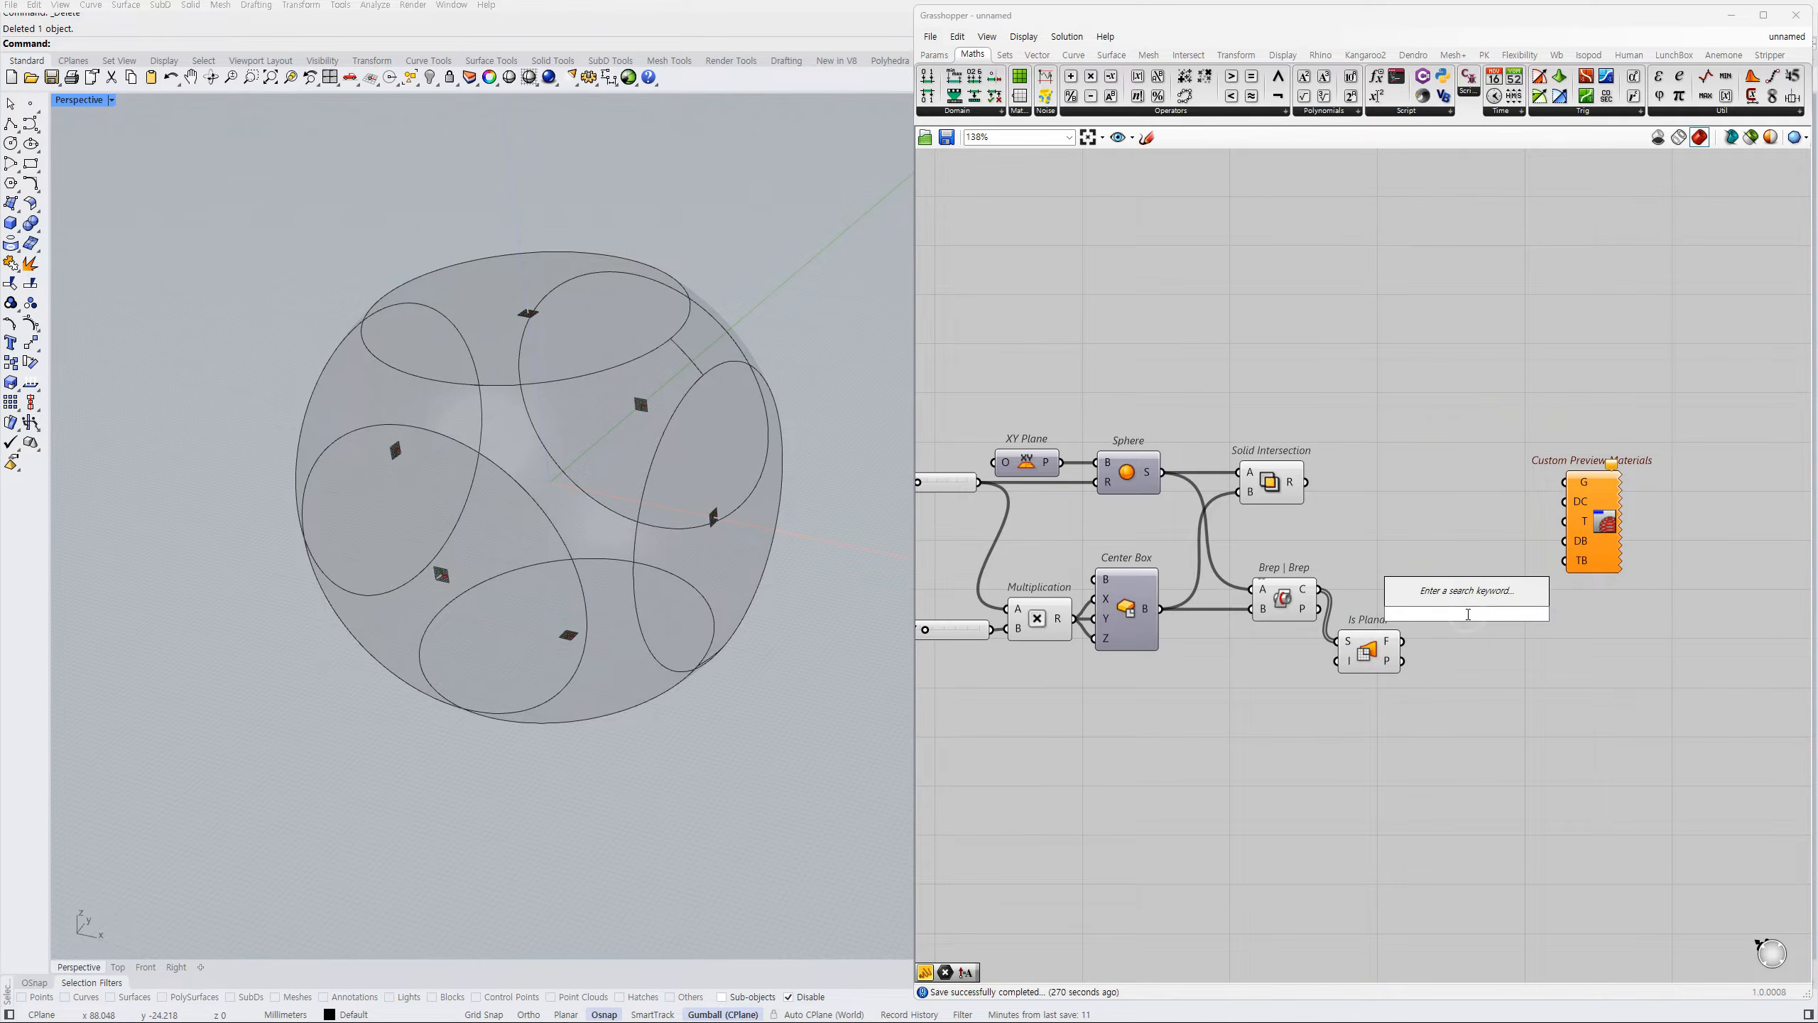
{"action": "type", "text": "scale"}
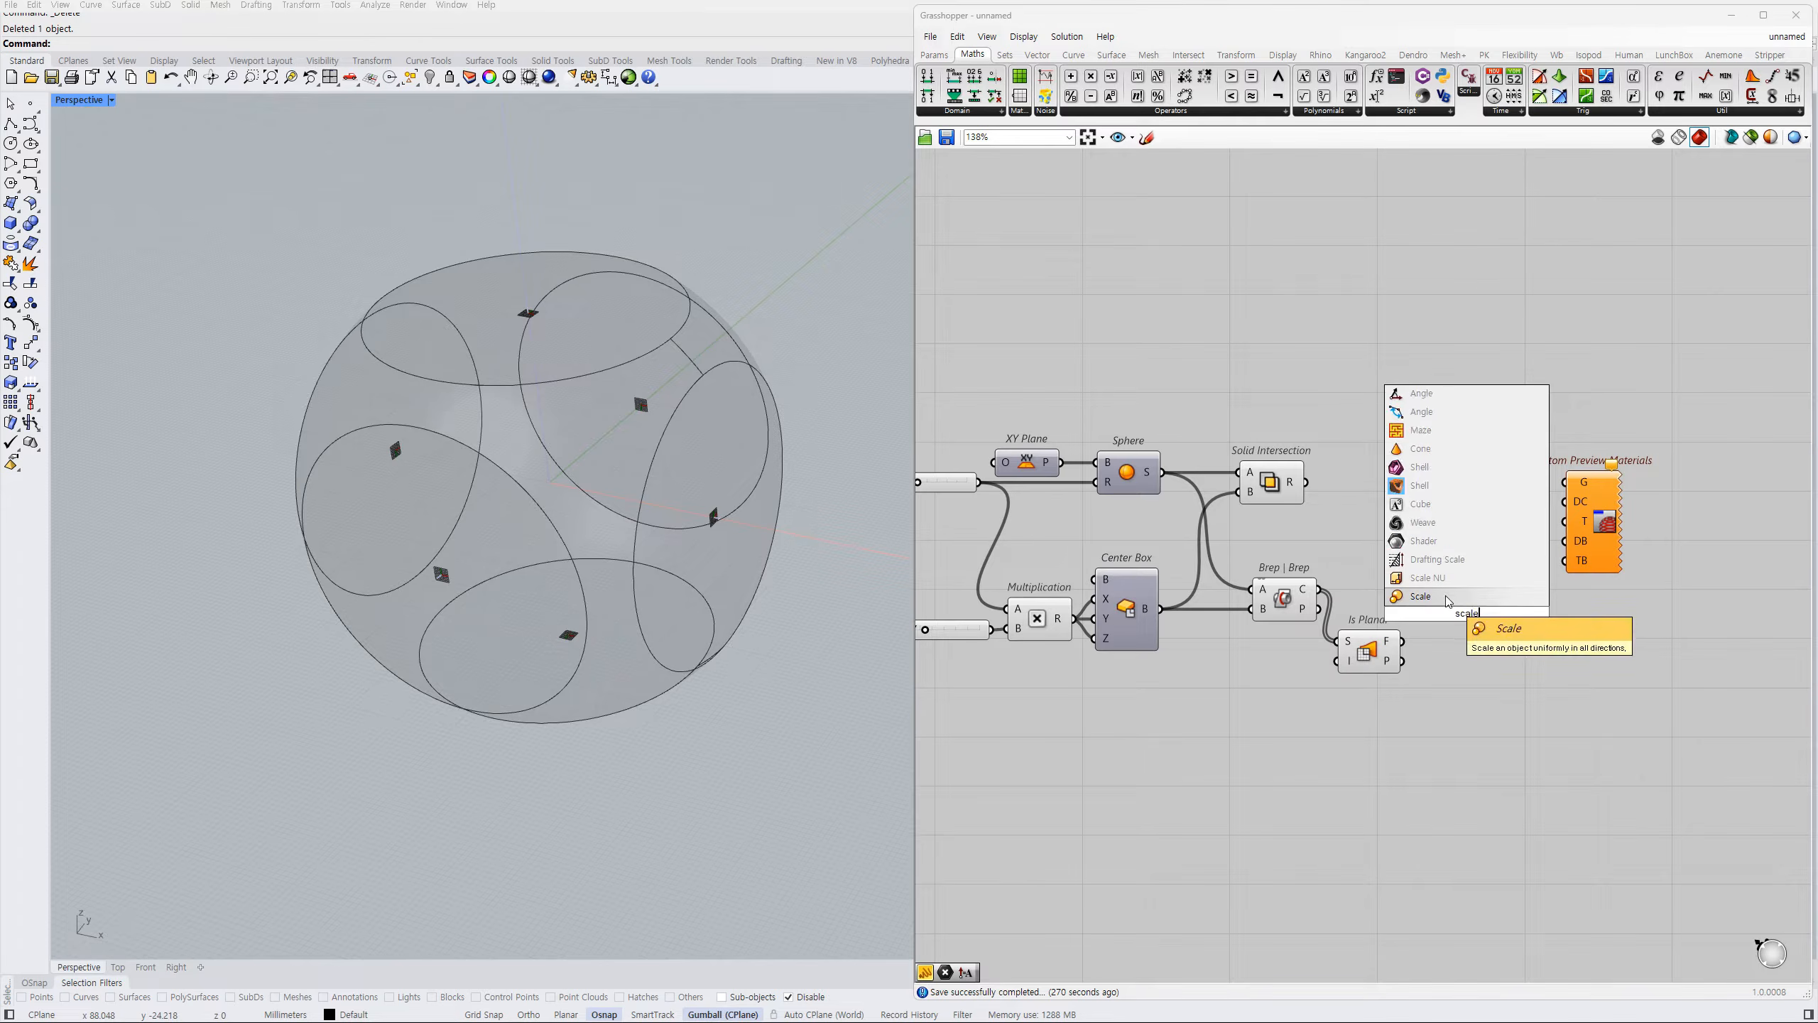
{"action": "left_click", "coordinate": [1476, 620]}
{"action": "left_click", "coordinate": [1448, 662]}
{"action": "left_click_drag", "start_coordinate": [1451, 594], "coordinate": [1319, 590]}
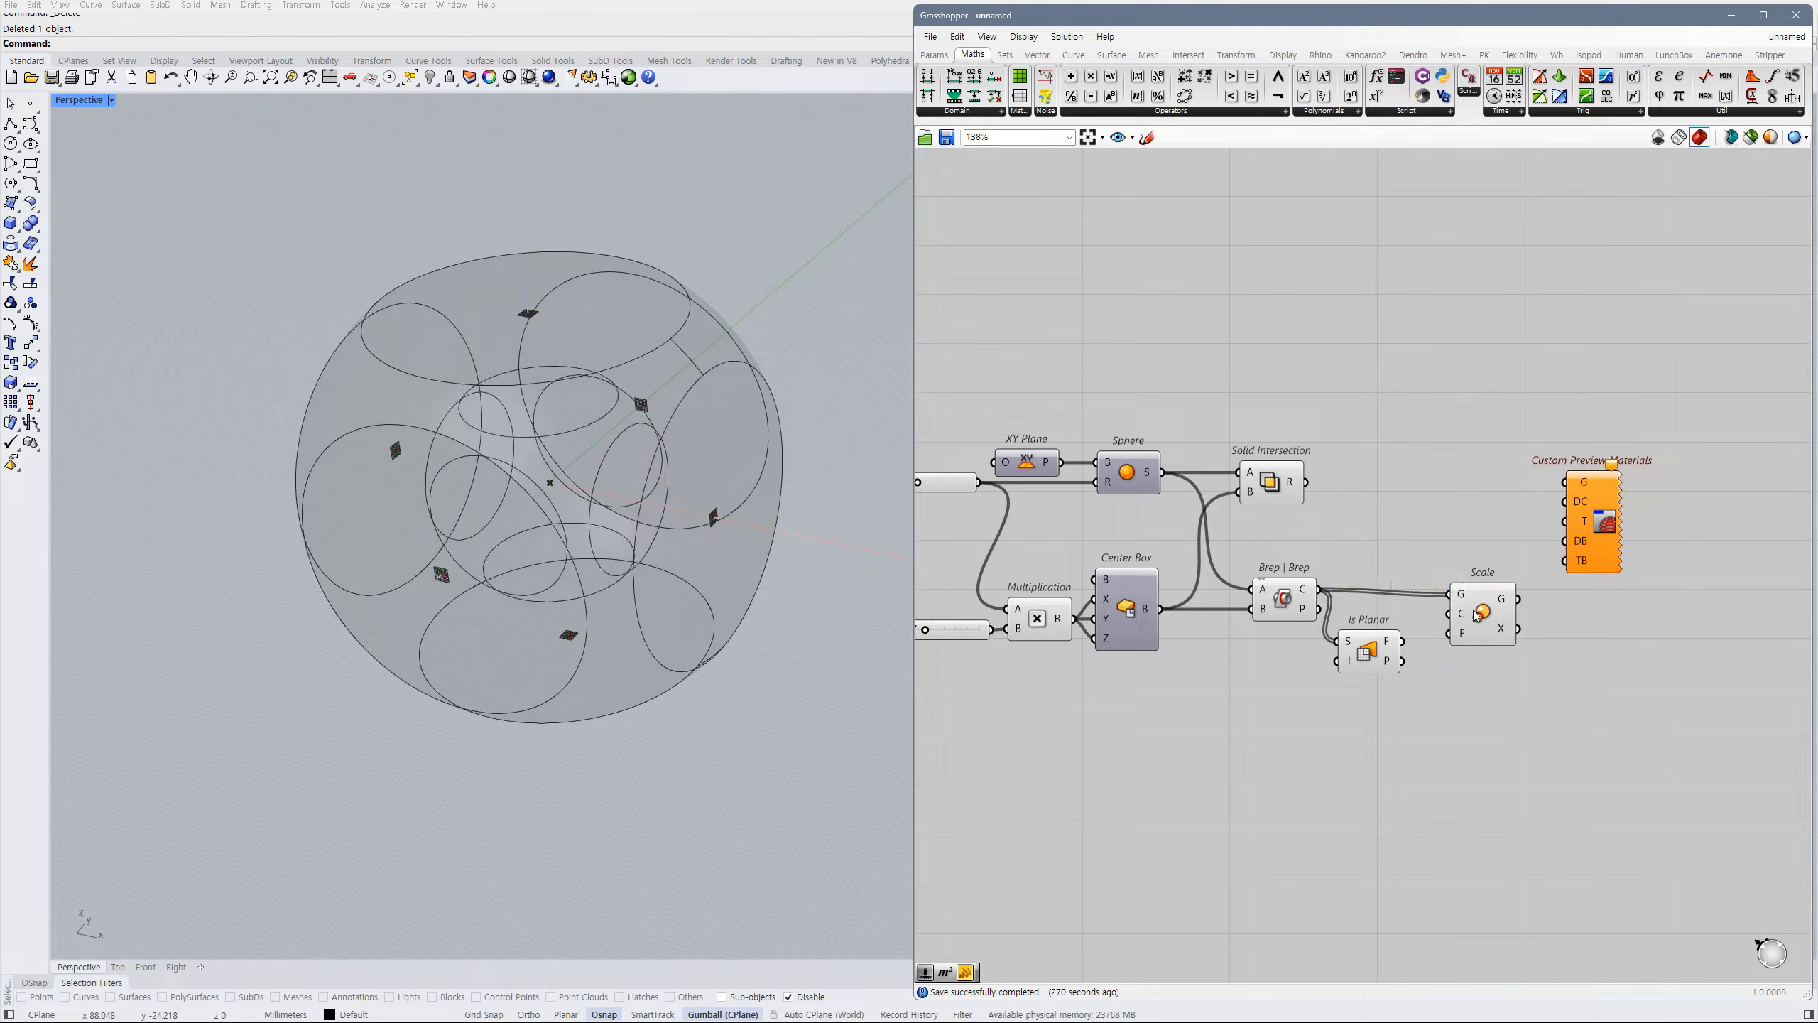
{"action": "left_click_drag", "start_coordinate": [1477, 610], "coordinate": [1402, 661]}
{"action": "left_click_drag", "start_coordinate": [1369, 650], "coordinate": [1366, 629]}
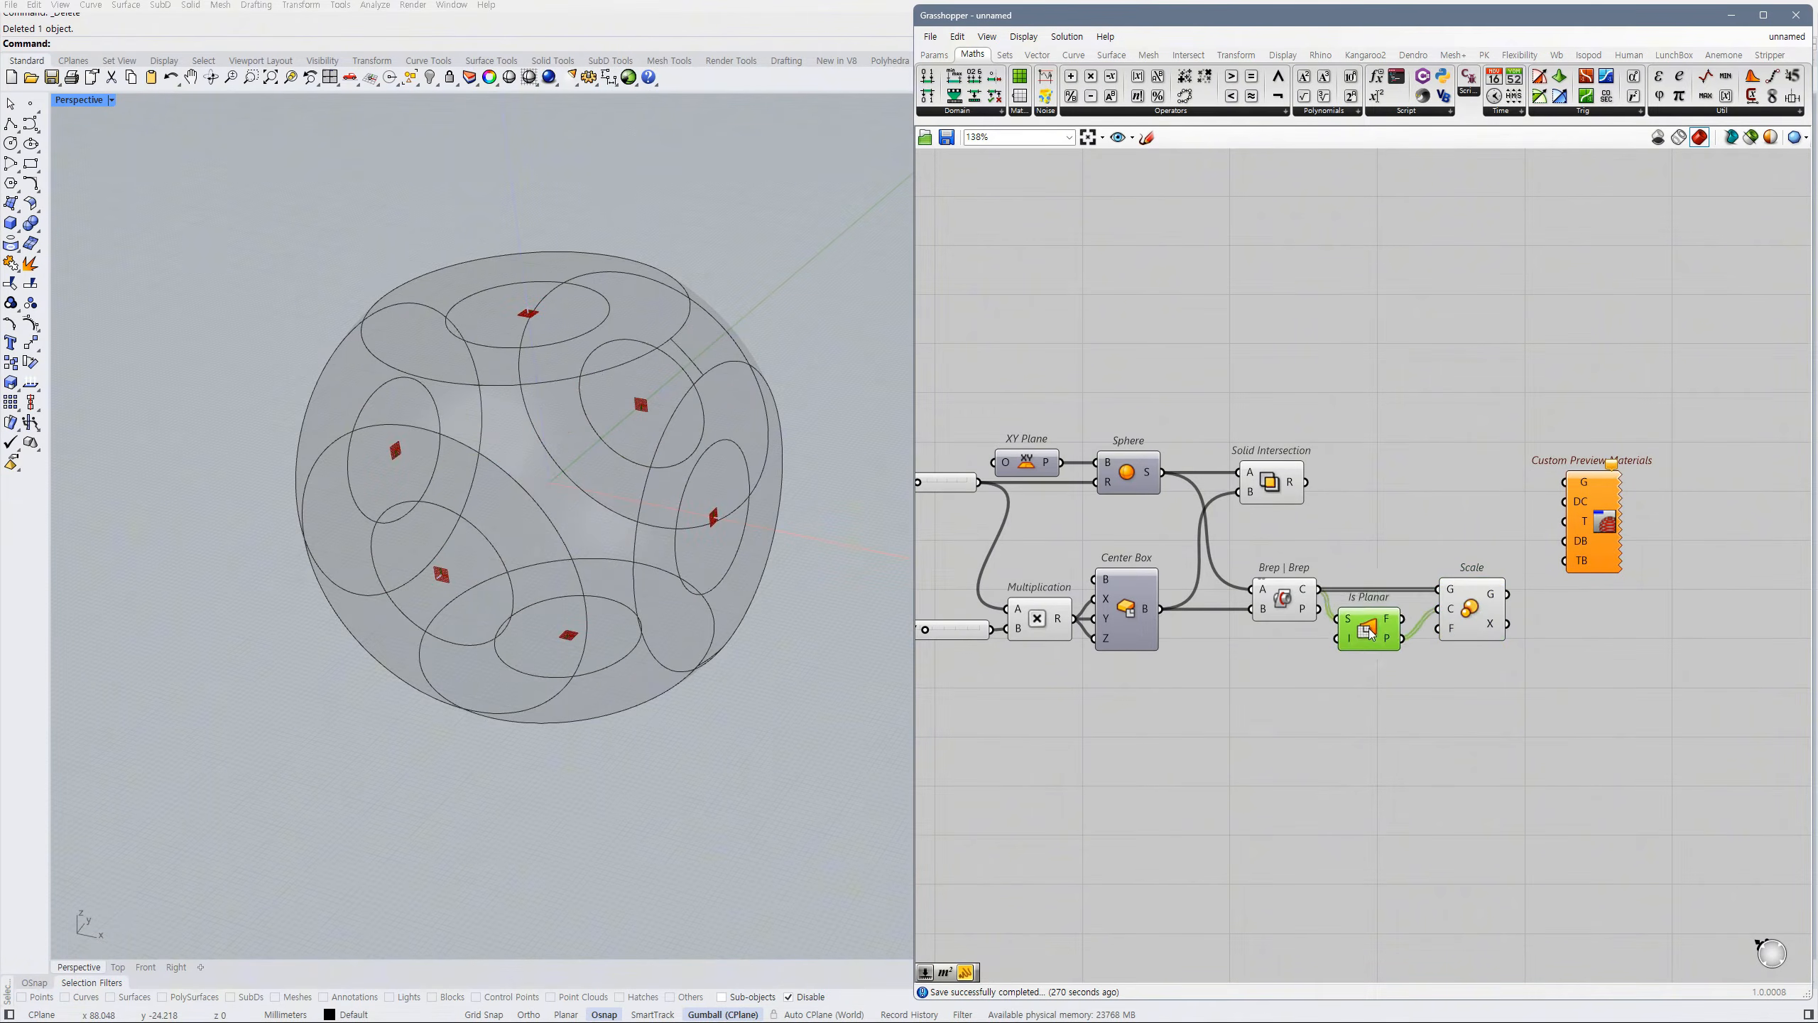
- Hide the previews of the Brep | Brep and Is Planar components
{"action": "left_click", "coordinate": [1283, 602]}
{"action": "key", "text": "ctrl+q"}
{"action": "left_click", "coordinate": [1366, 631]}
{"action": "key", "text": "ctrl+q"}
{"action": "left_click", "coordinate": [1401, 677]}
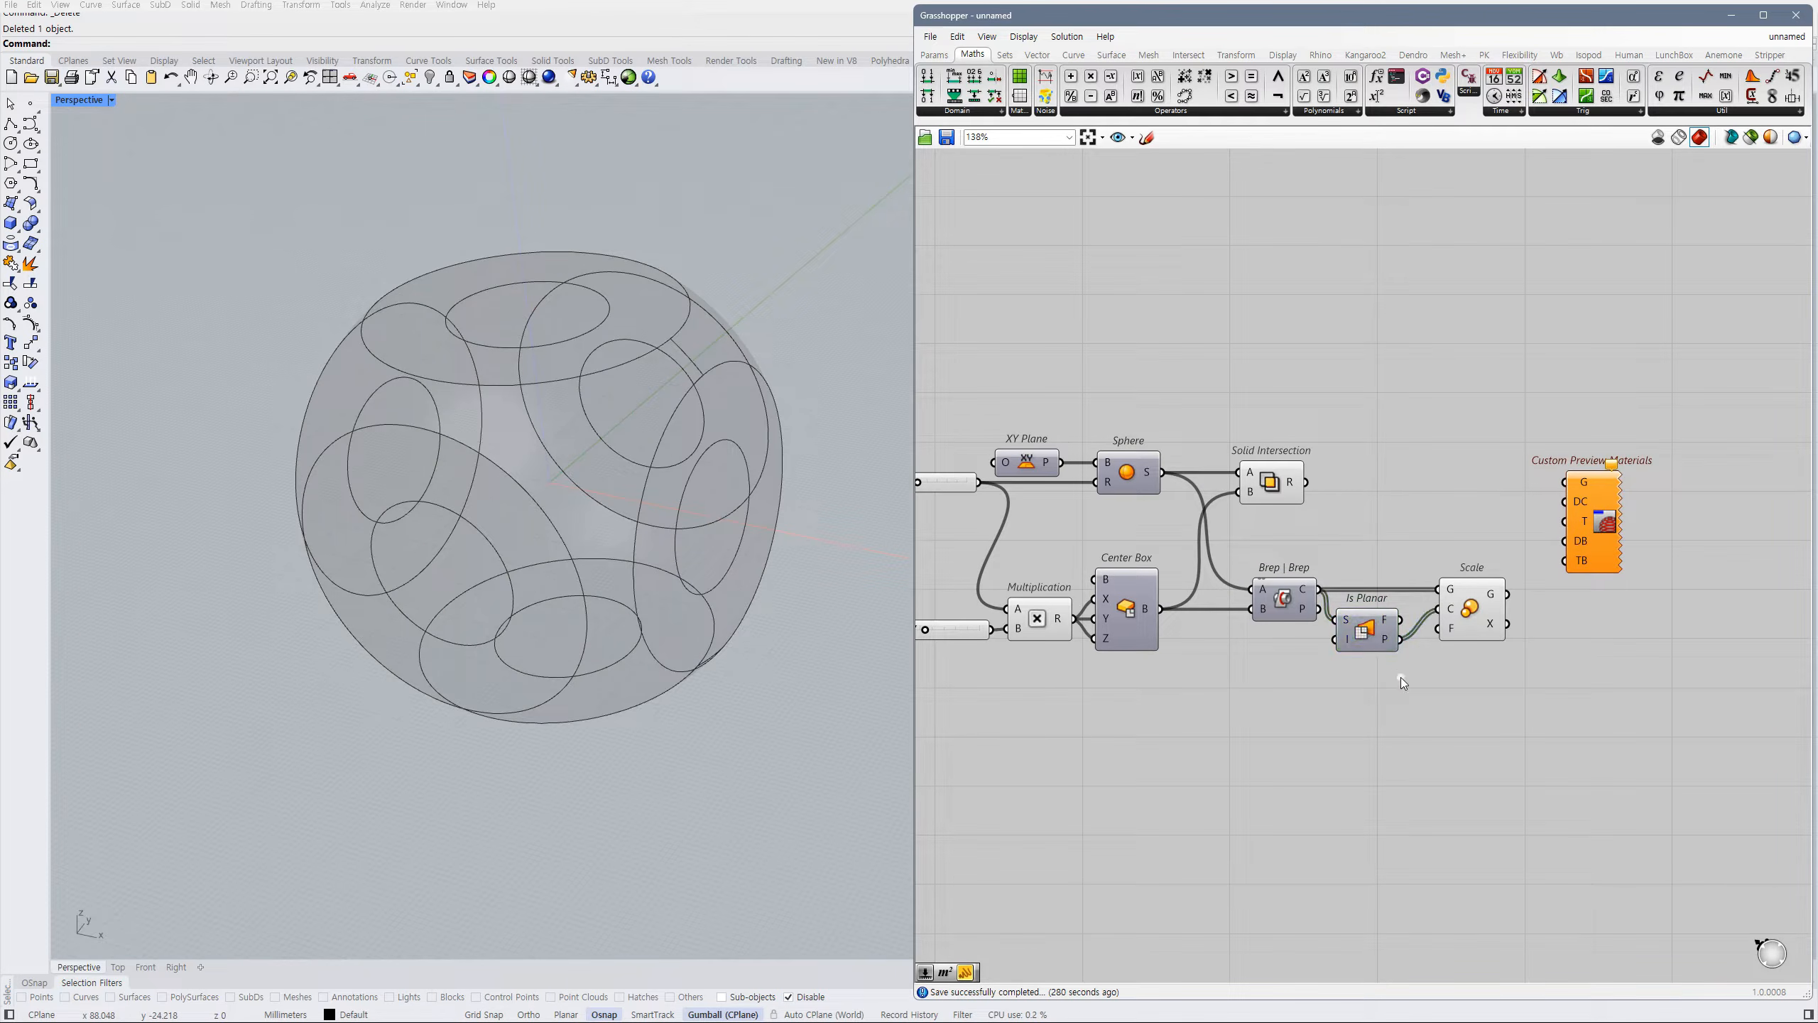
{"action": "left_click", "coordinate": [1466, 613]}
- Add a number slider with a value of 0.50 below the Is Planar component
{"action": "double_click", "coordinate": [1347, 713]}
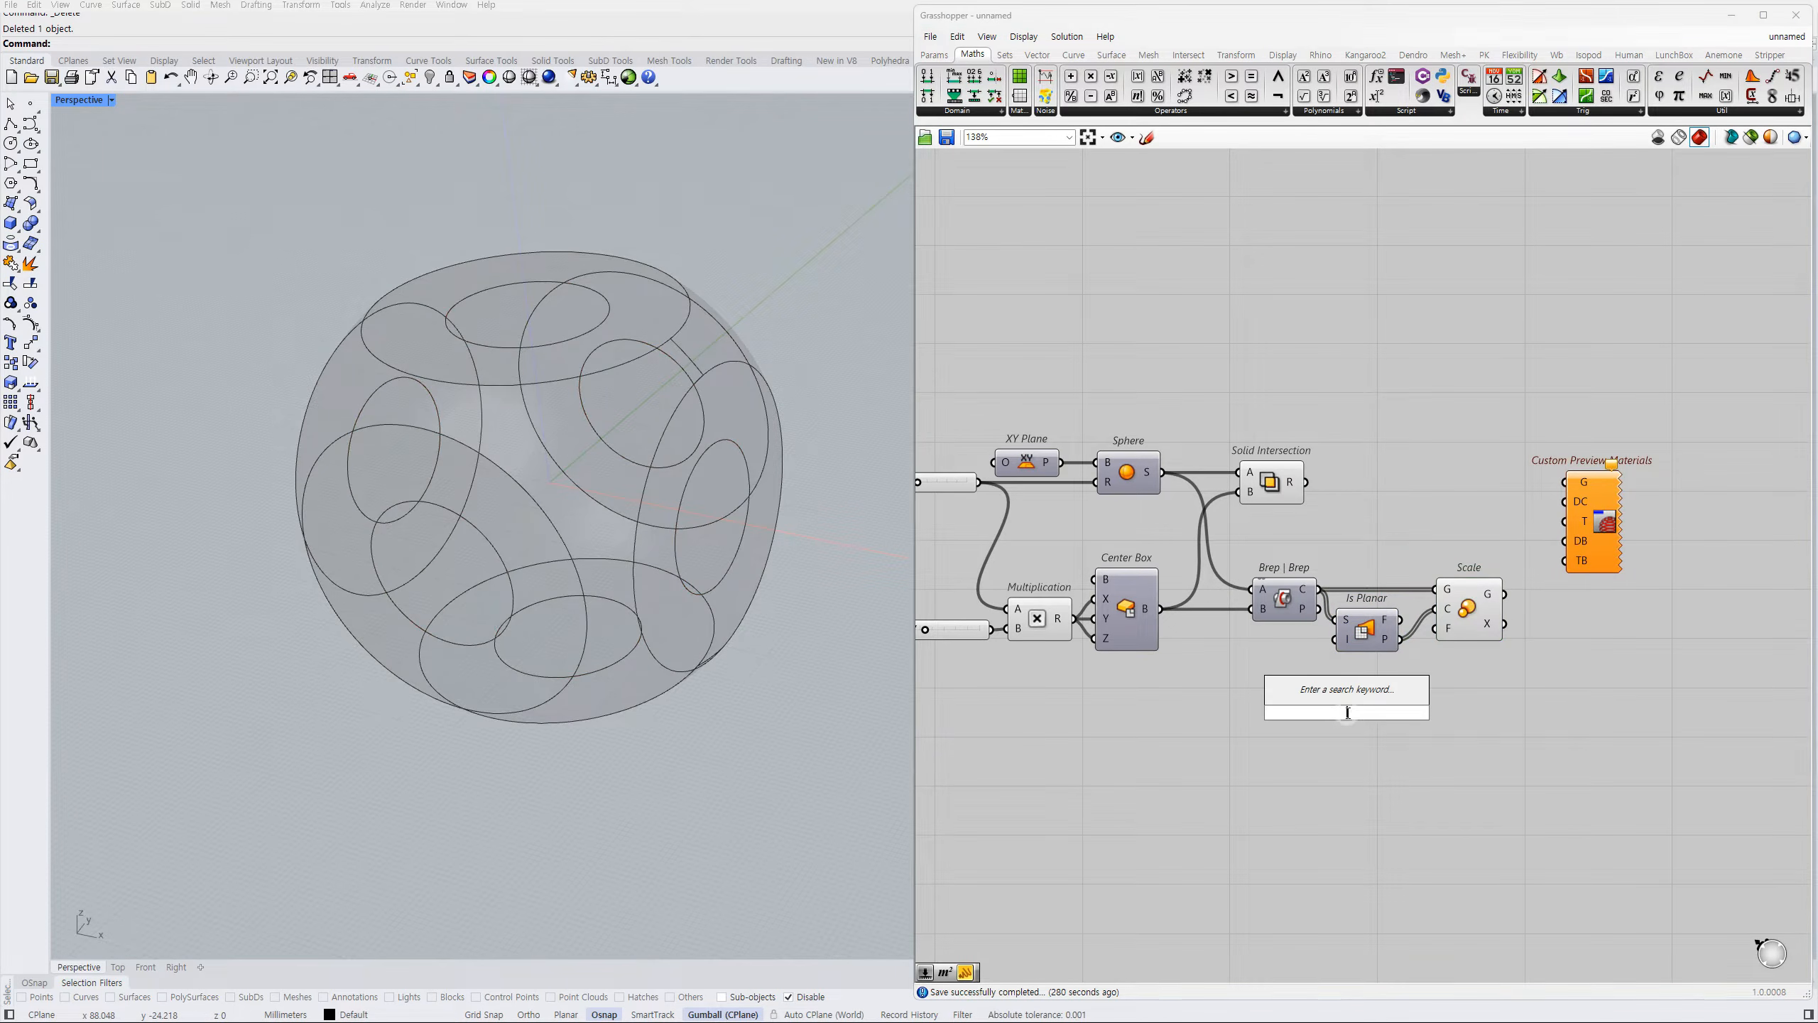
{"action": "type", "text": "0."}
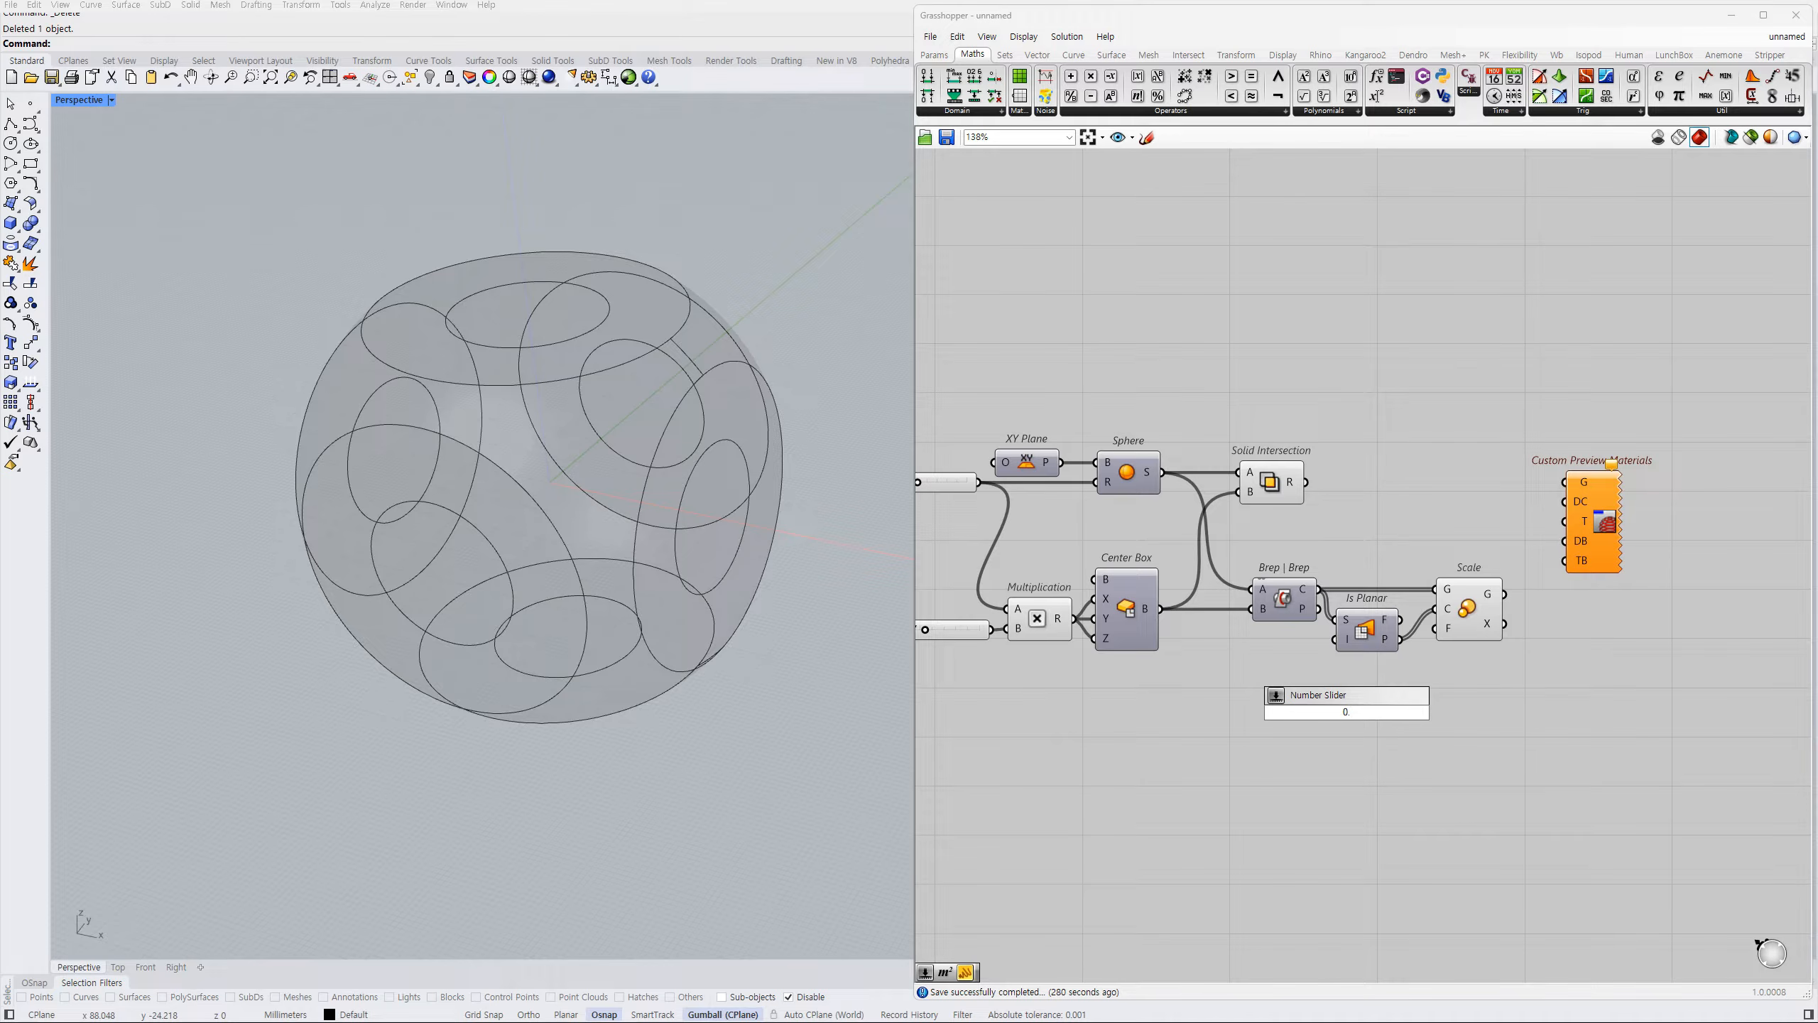
{"action": "type", "text": "%"}
{"action": "key", "text": "BackSpace"}
{"action": "key", "text": "BackSpace"}
{"action": "key", "text": "Return"}
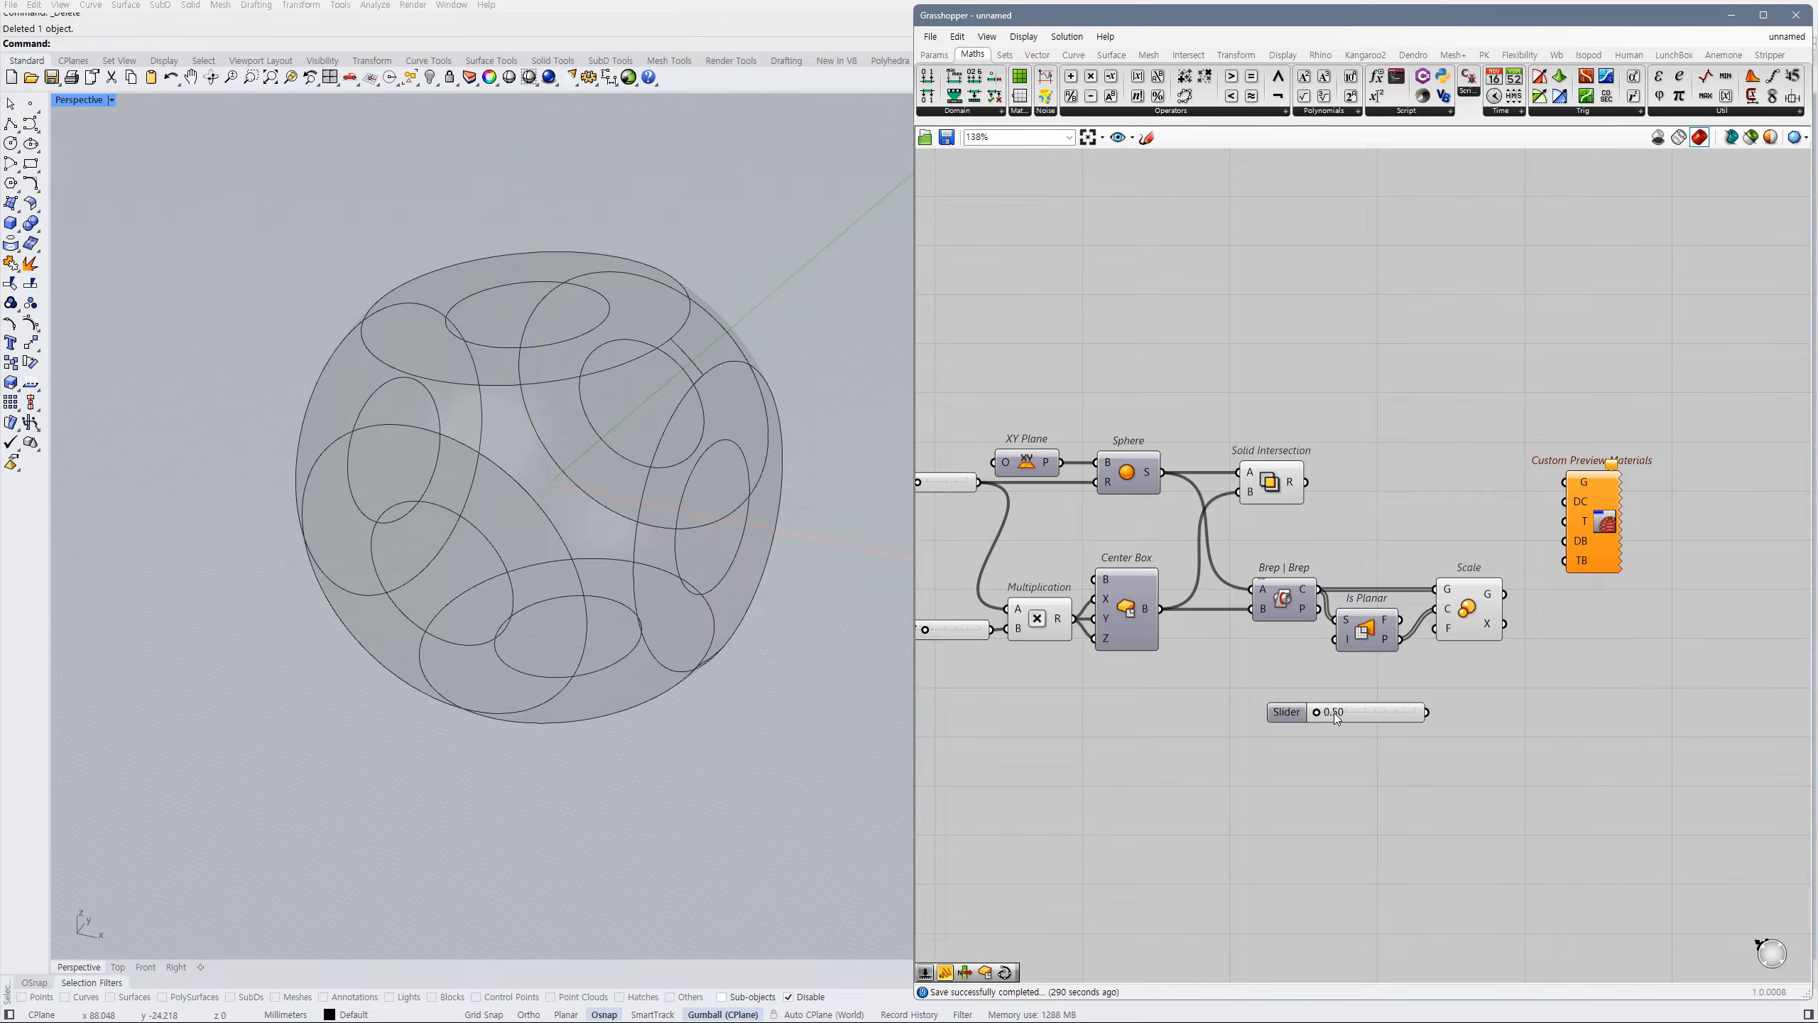
- Set the number slider to 0.82 and connect it to the factor input of the Scale component
{"action": "left_click_drag", "start_coordinate": [1316, 712], "coordinate": [1380, 712]}
{"action": "left_click_drag", "start_coordinate": [1428, 655], "coordinate": [1427, 711]}
{"action": "left_click", "coordinate": [1466, 608]}
{"action": "right_click_drag", "start_coordinate": [1503, 675], "coordinate": [1443, 683]}
{"action": "left_click", "coordinate": [1449, 680]}
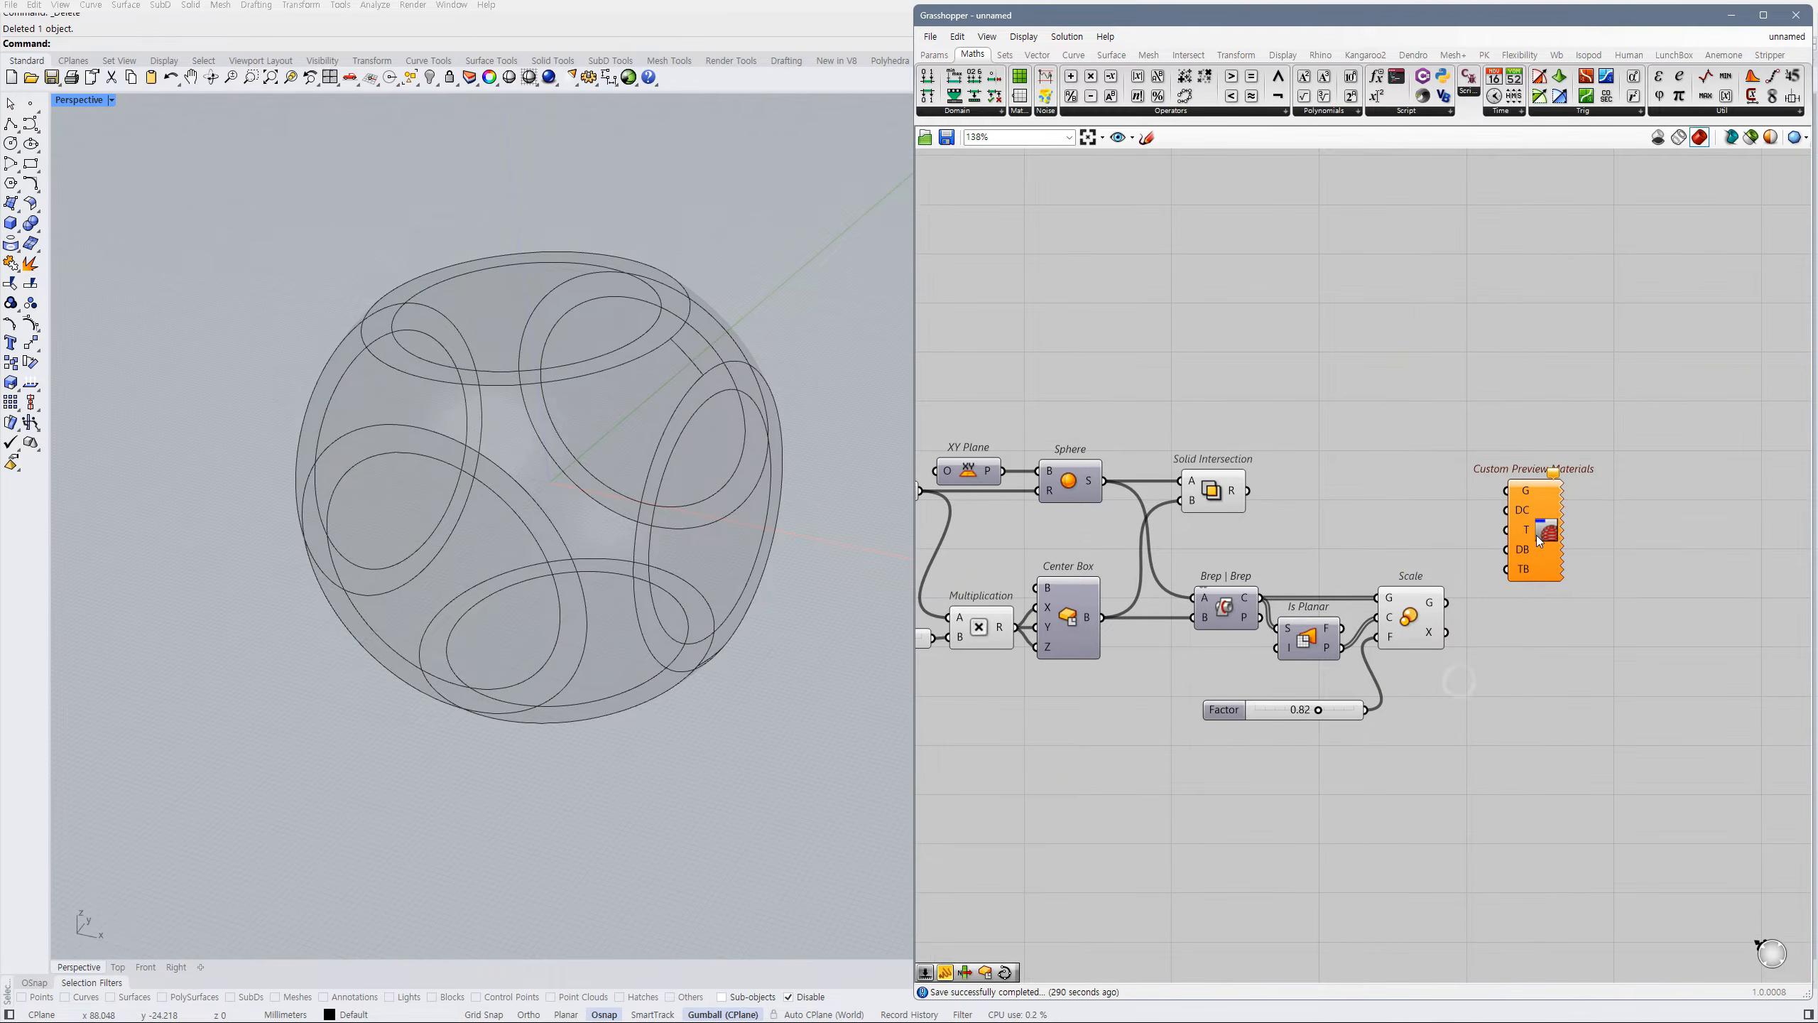
- Move the Custom Preview Materials component further away from Scale to free up space on the canvas
{"action": "left_click_drag", "start_coordinate": [1539, 534], "coordinate": [1645, 535]}
{"action": "left_click", "coordinate": [1538, 531]}
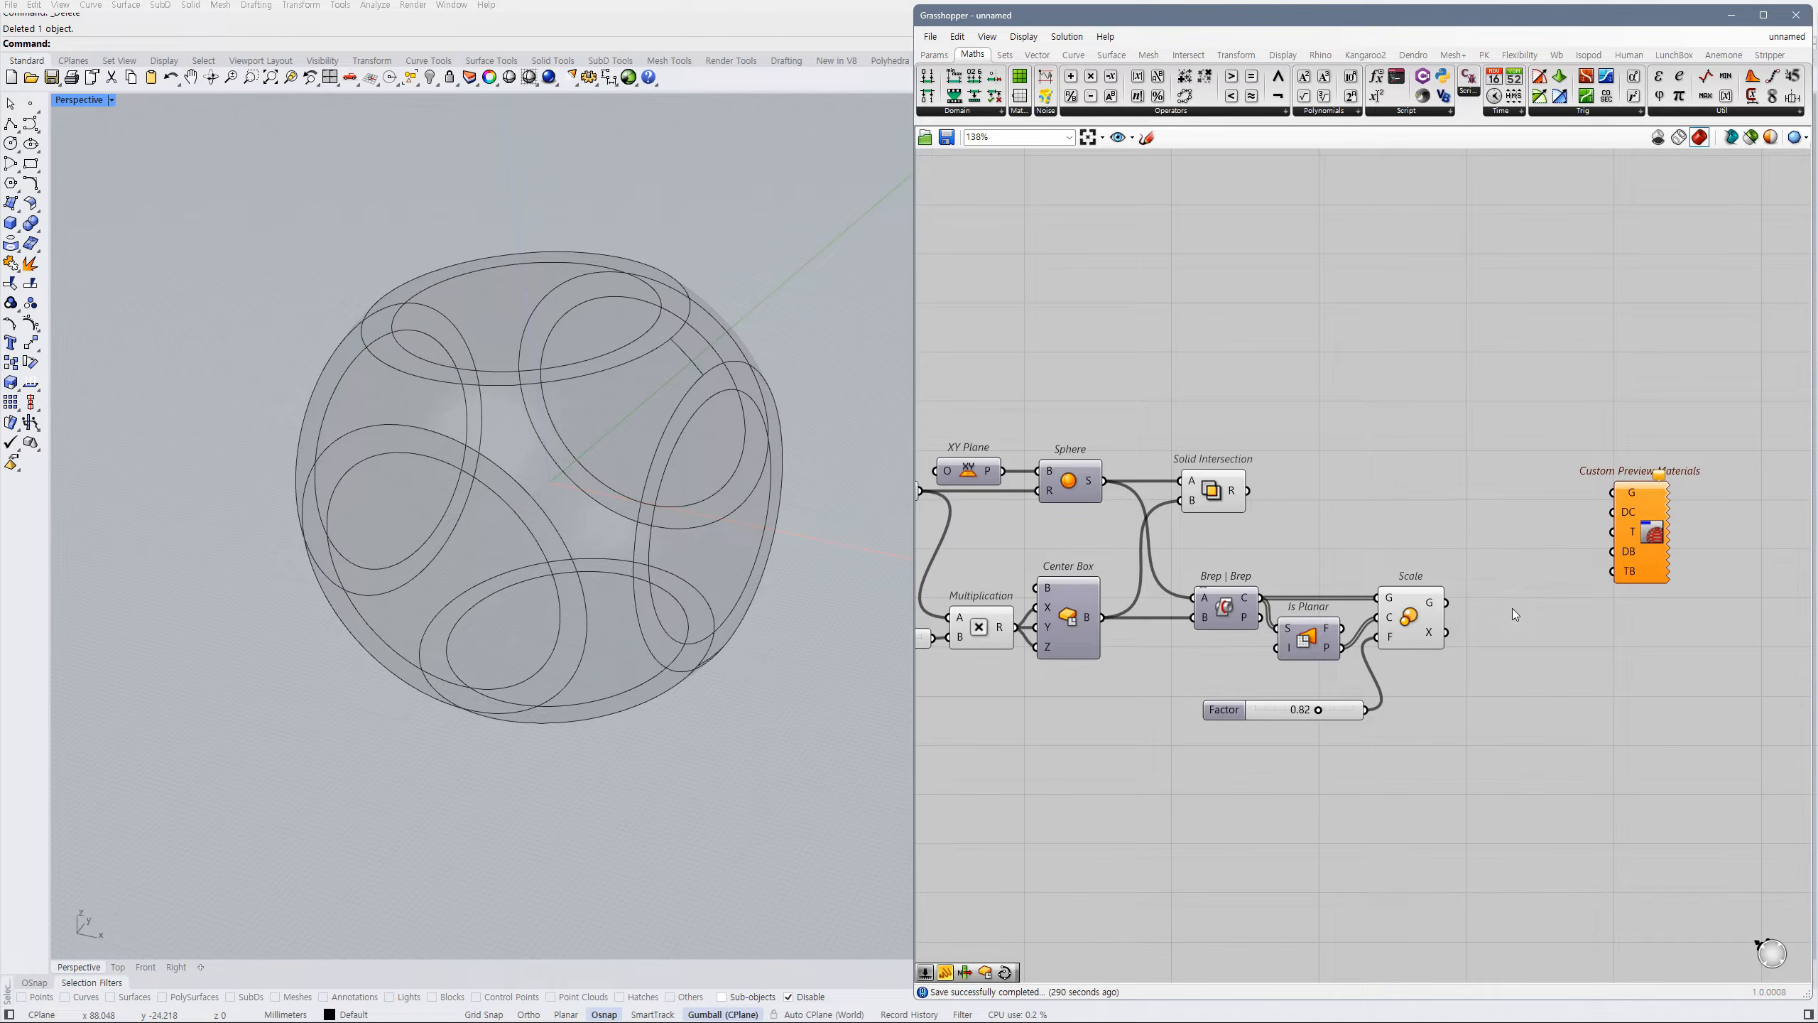
{"action": "double_click", "coordinate": [1515, 609]}
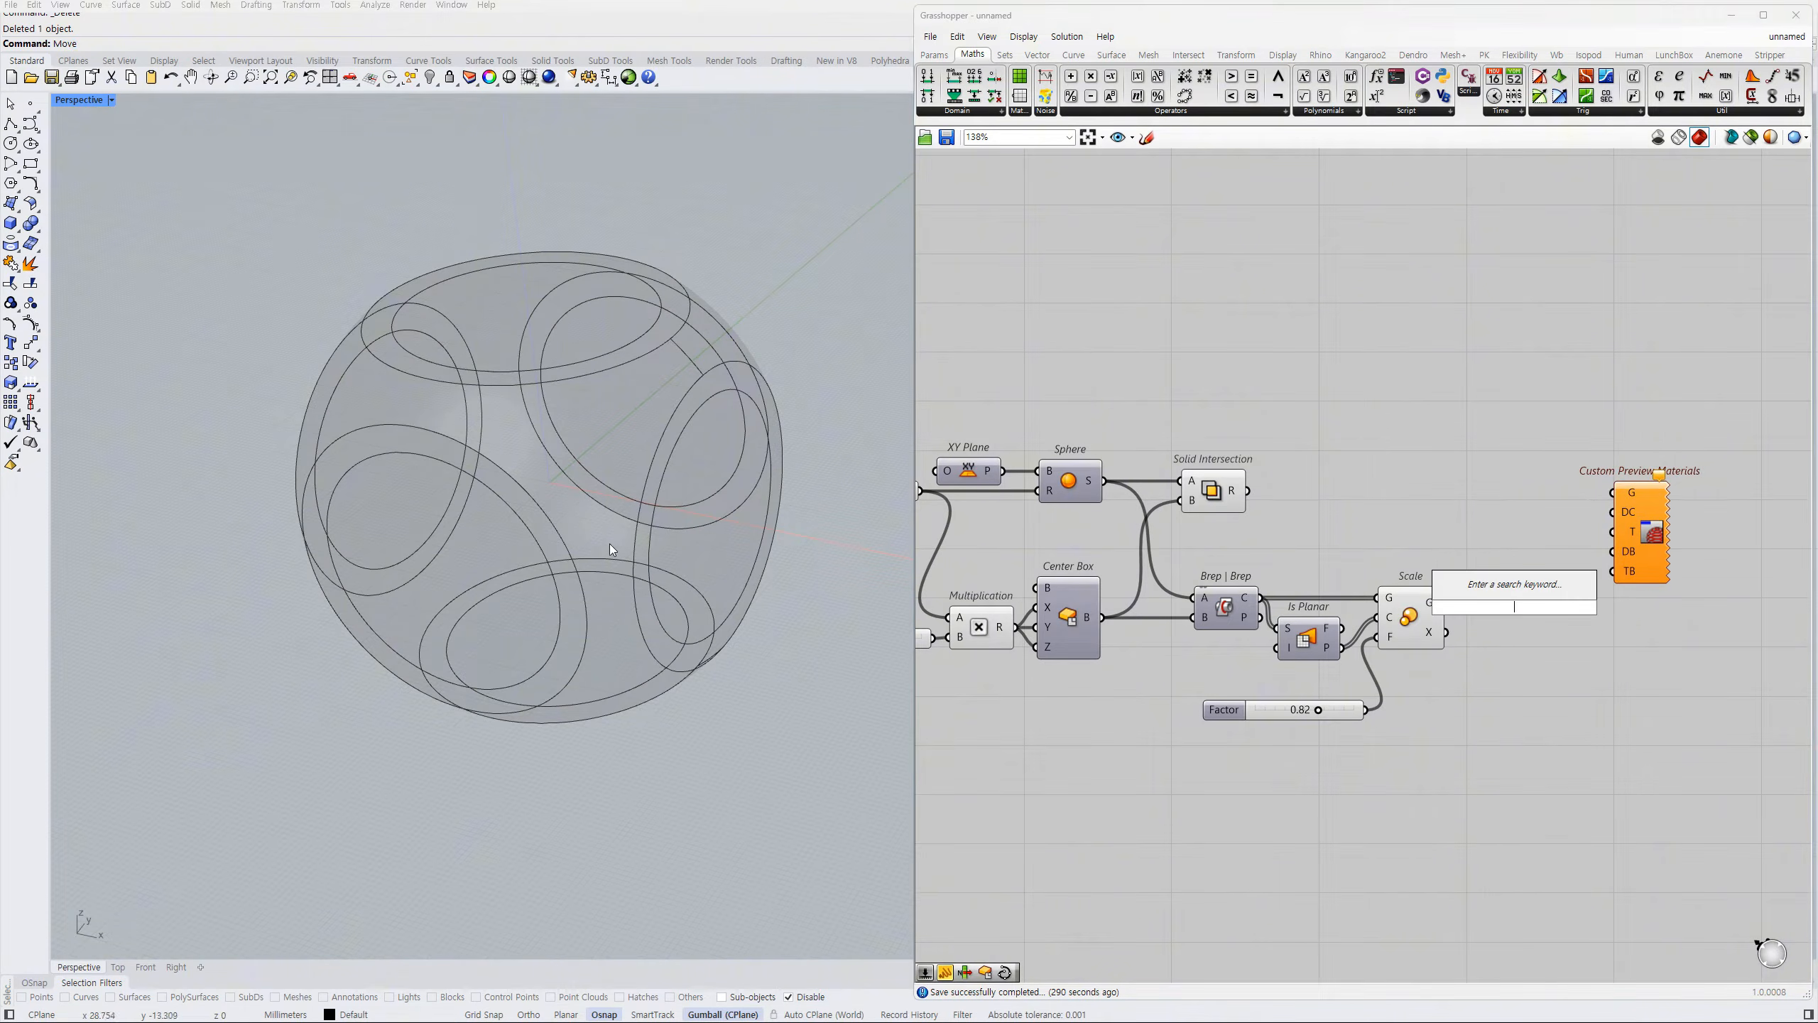
{"action": "key", "text": "Escape"}
{"action": "key", "text": "Escape"}
{"action": "left_click", "coordinate": [1481, 689]}
- Add a Move component with the scaled curves as its geometry and hide the preview of the Scale component
{"action": "double_click", "coordinate": [1494, 603]}
{"action": "type", "text": "move"}
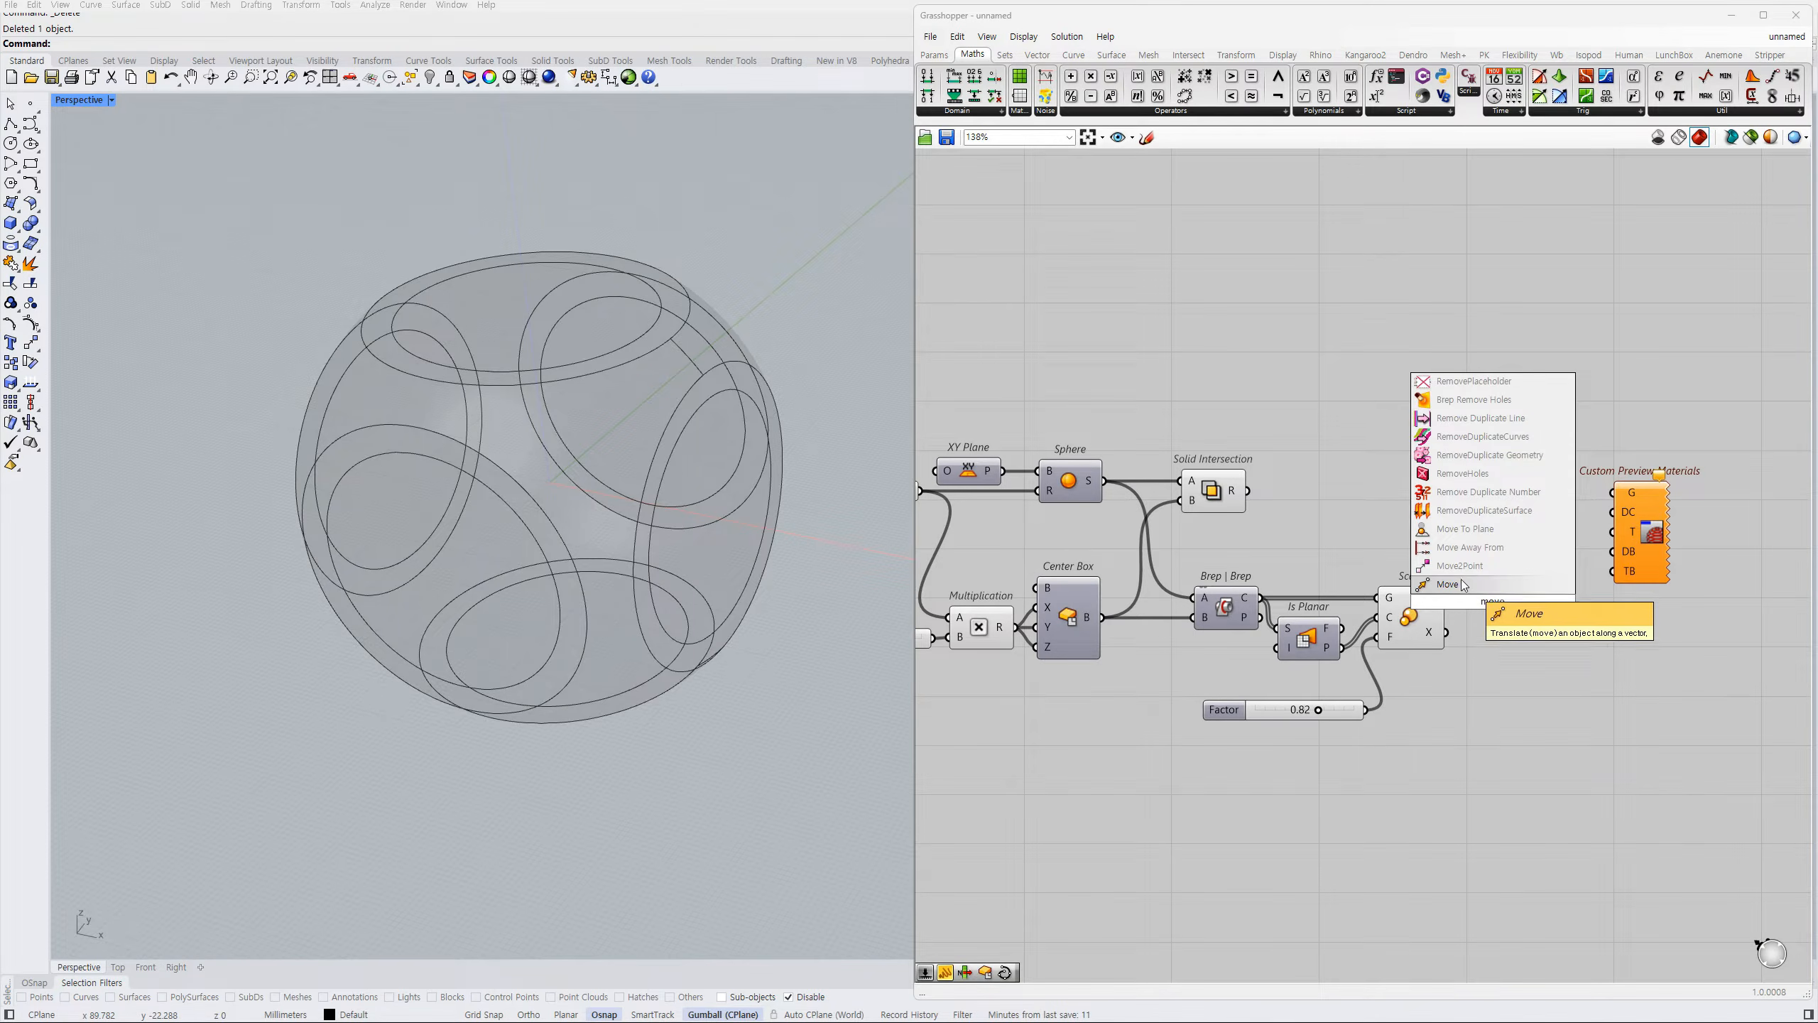
{"action": "left_click", "coordinate": [1463, 585]}
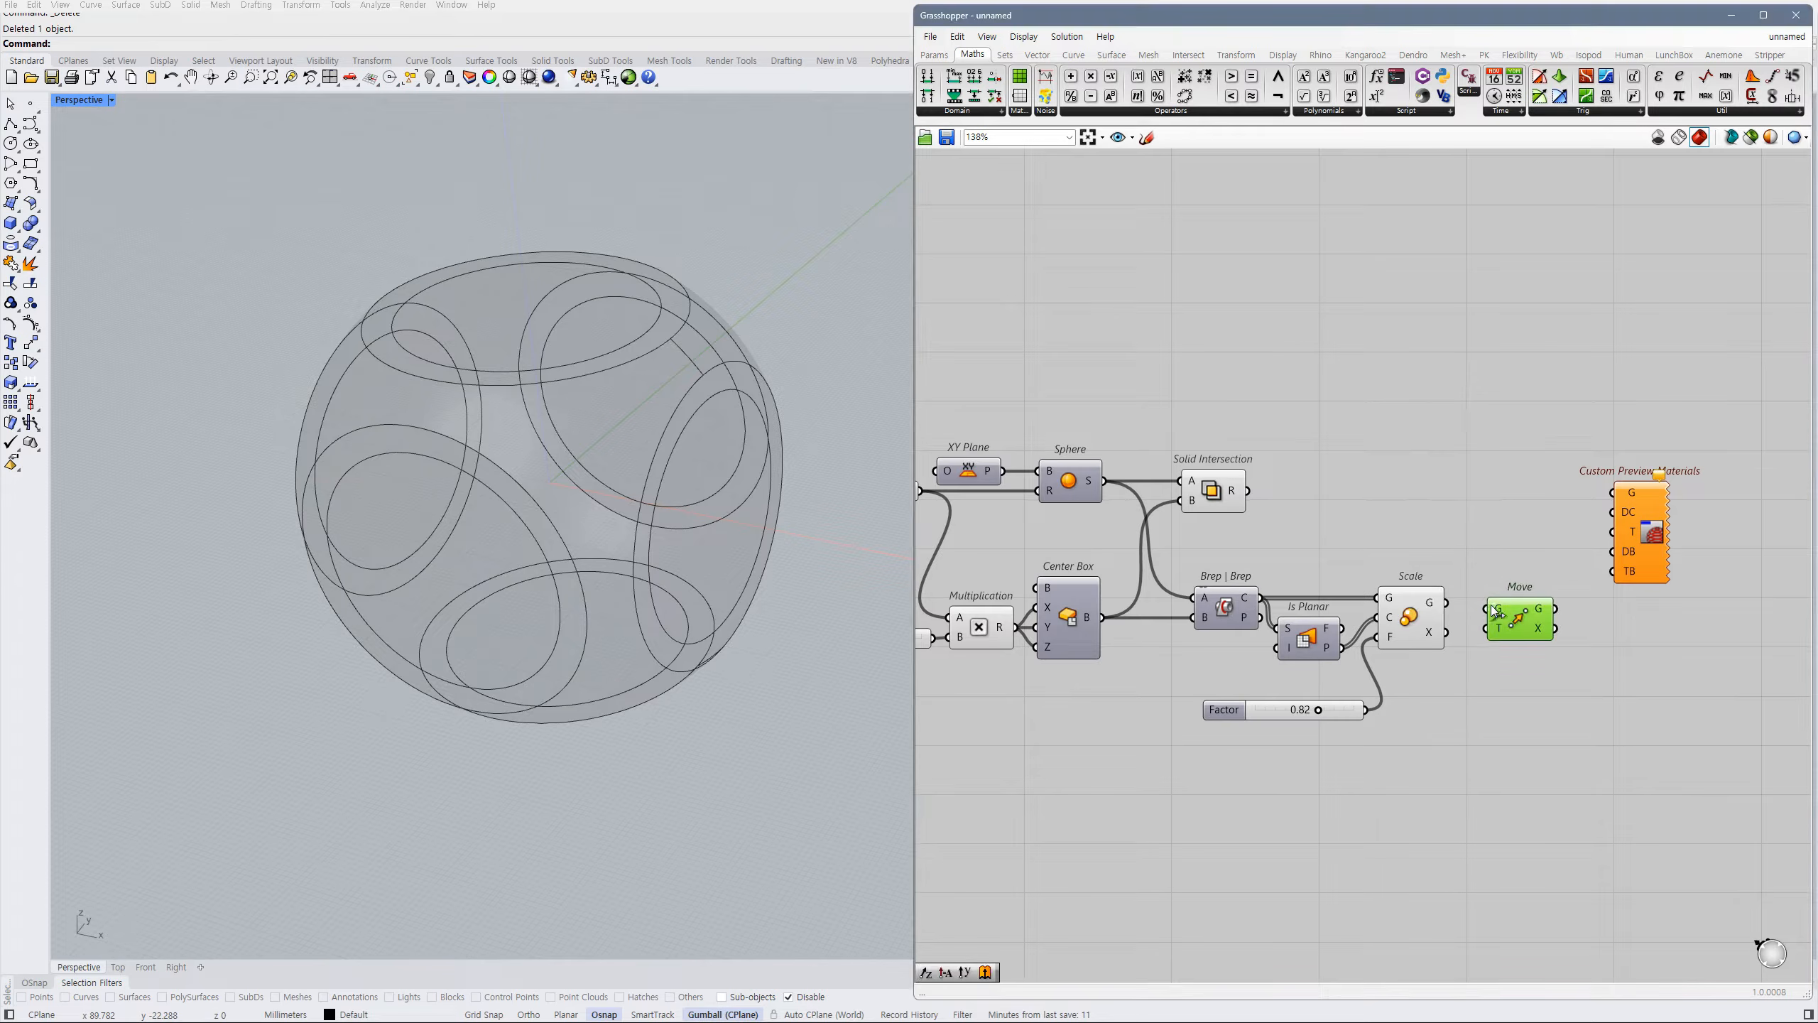
{"action": "left_click_drag", "start_coordinate": [1493, 603], "coordinate": [1446, 602]}
{"action": "left_click", "coordinate": [1434, 623]}
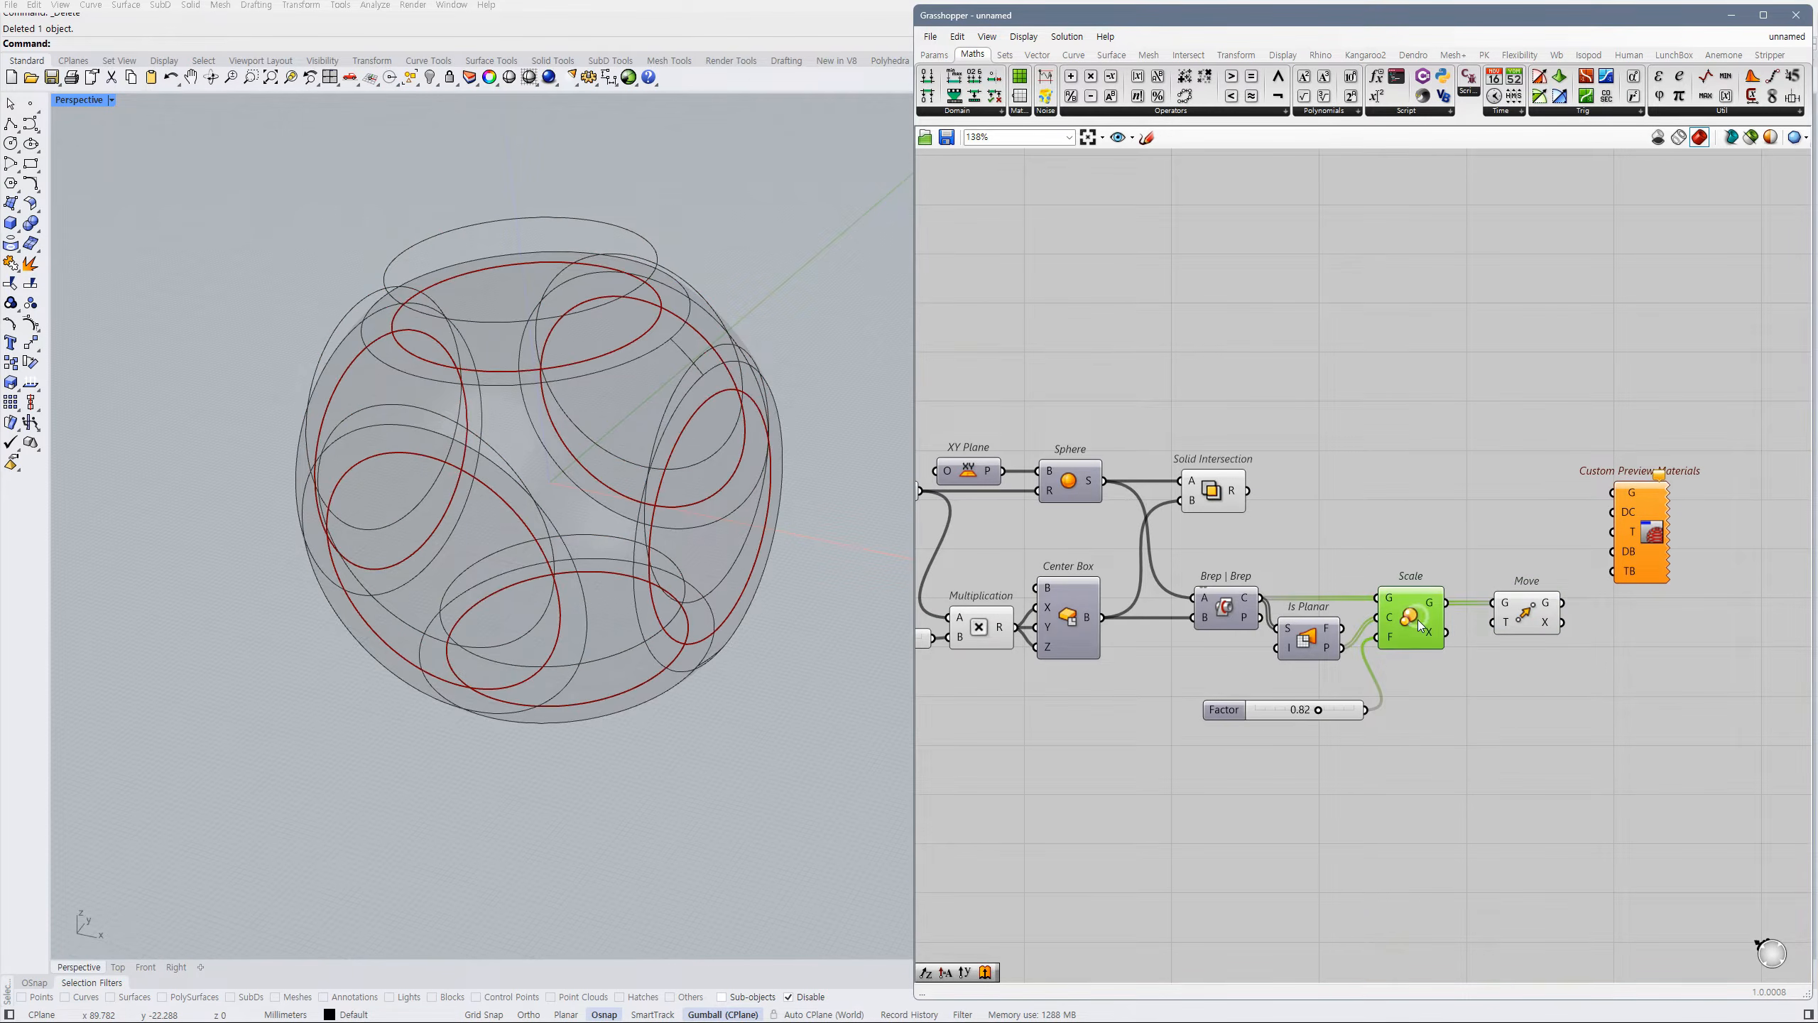
- Add an Amplitude component below Move, connect the Is Planar planes to its vector input, and space the neighbouring components apart
{"action": "double_click", "coordinate": [1461, 718]}
{"action": "type", "text": "amplitude"}
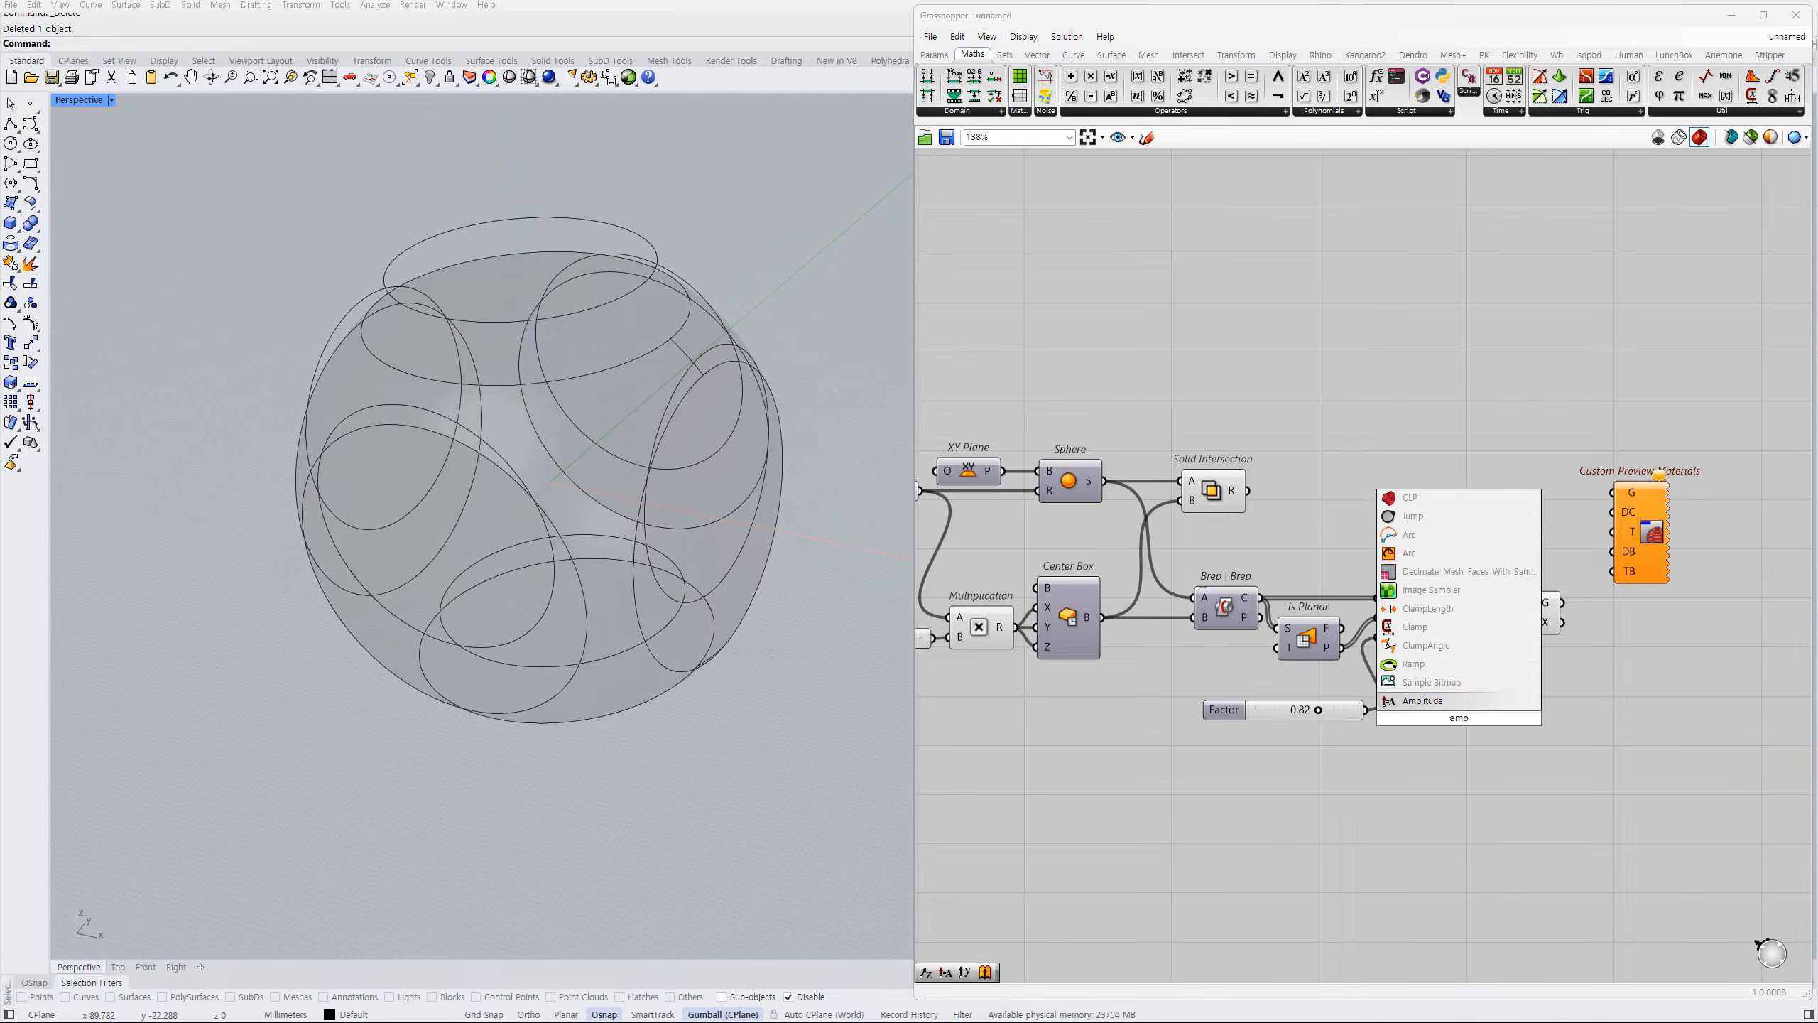
{"action": "left_click", "coordinate": [1432, 499]}
{"action": "left_click", "coordinate": [1322, 644]}
{"action": "mouse_move", "coordinate": [1322, 644]}
{"action": "left_mouse_down"}
{"action": "mouse_move", "coordinate": [1424, 708]}
{"action": "mouse_move", "coordinate": [1446, 689]}
{"action": "mouse_move", "coordinate": [1343, 704]}
{"action": "mouse_move", "coordinate": [1317, 664]}
{"action": "left_mouse_up"}
{"action": "left_click", "coordinate": [1458, 692]}
{"action": "left_click_drag", "start_coordinate": [1461, 697], "coordinate": [1489, 684]}
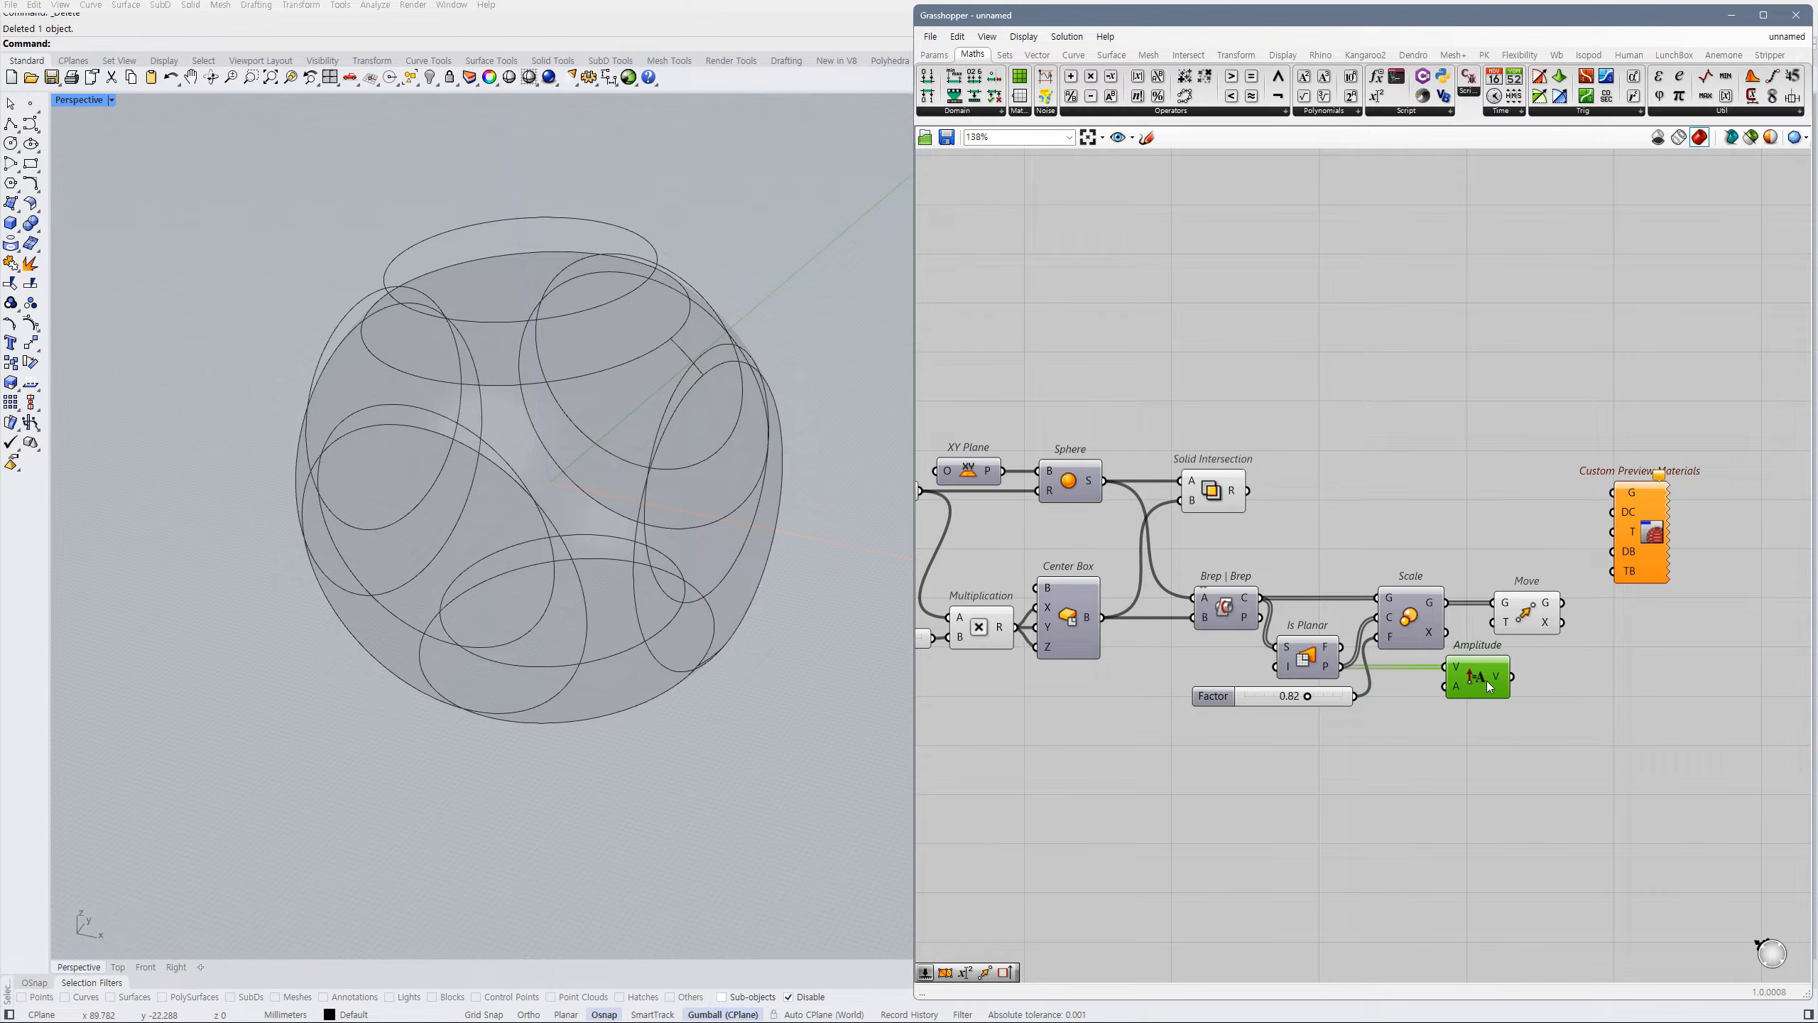
{"action": "left_click", "coordinate": [1527, 613]}
{"action": "left_click_drag", "start_coordinate": [1527, 612], "coordinate": [1545, 612]}
{"action": "left_click", "coordinate": [1468, 763]}
- Add a Relay below the Center Box component and connect the Multiplication result to it
{"action": "double_click", "coordinate": [1373, 748]}
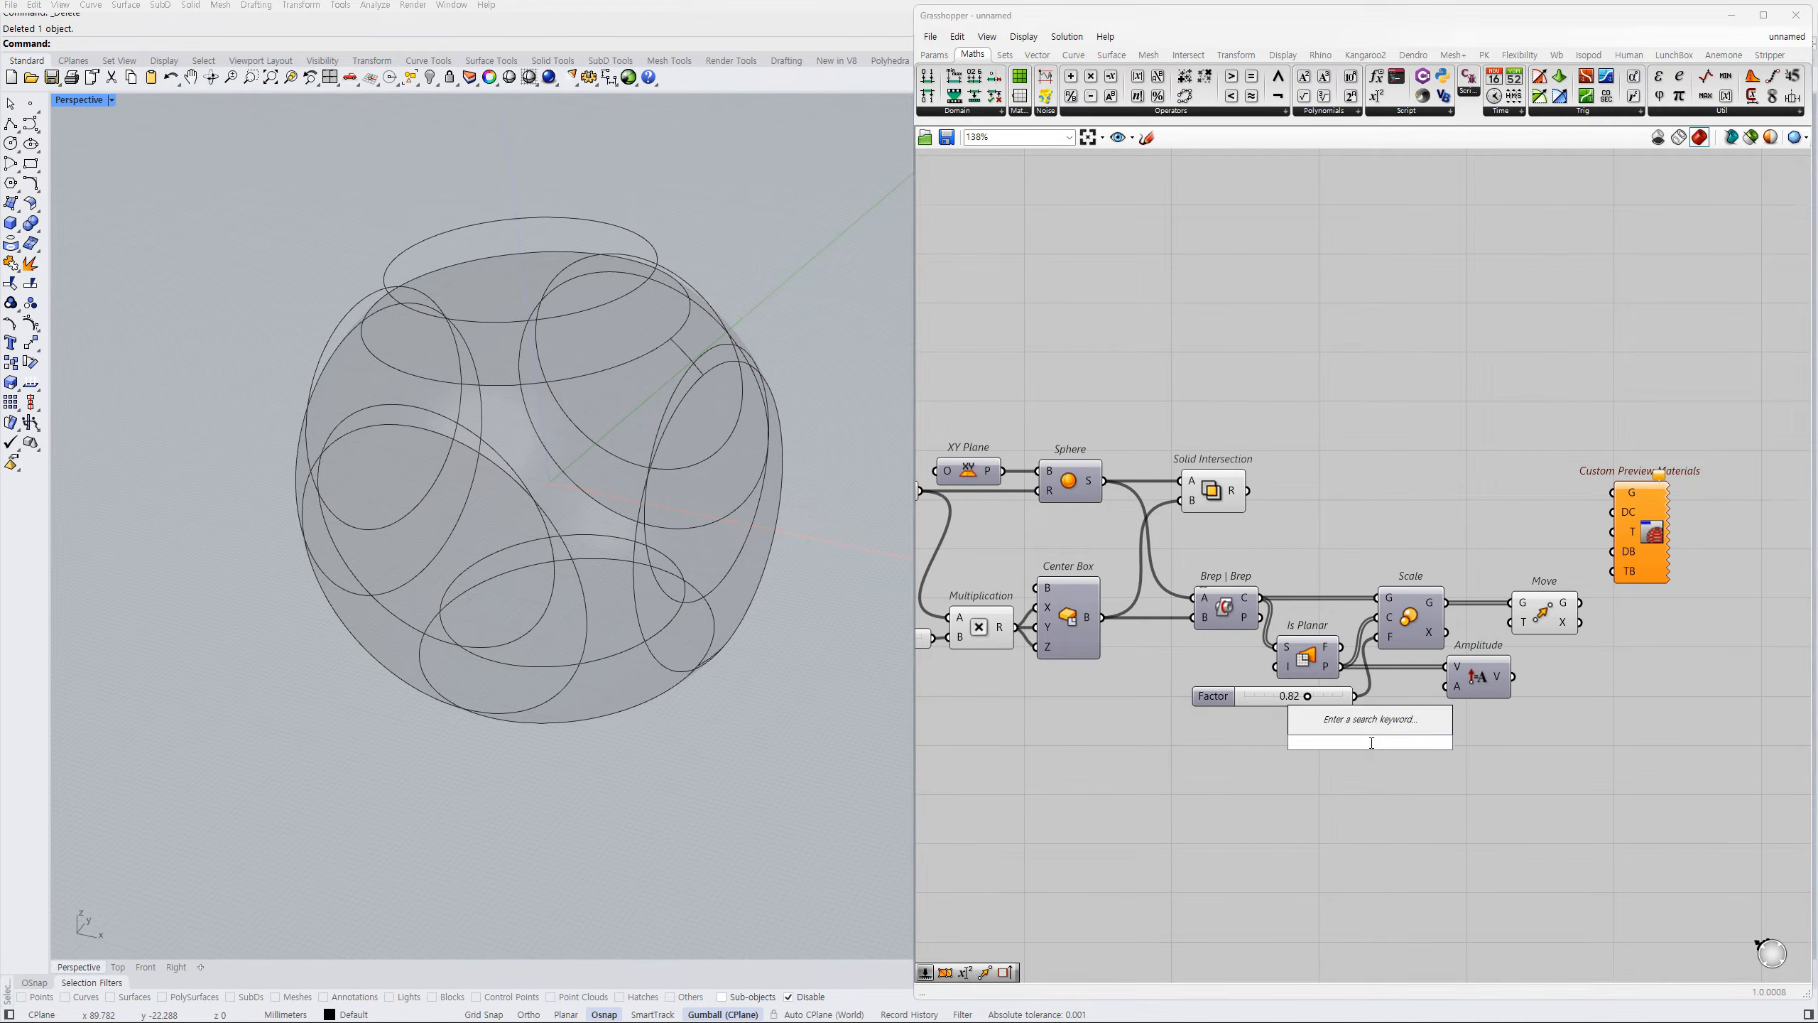
{"action": "left_click", "coordinate": [1342, 773]}
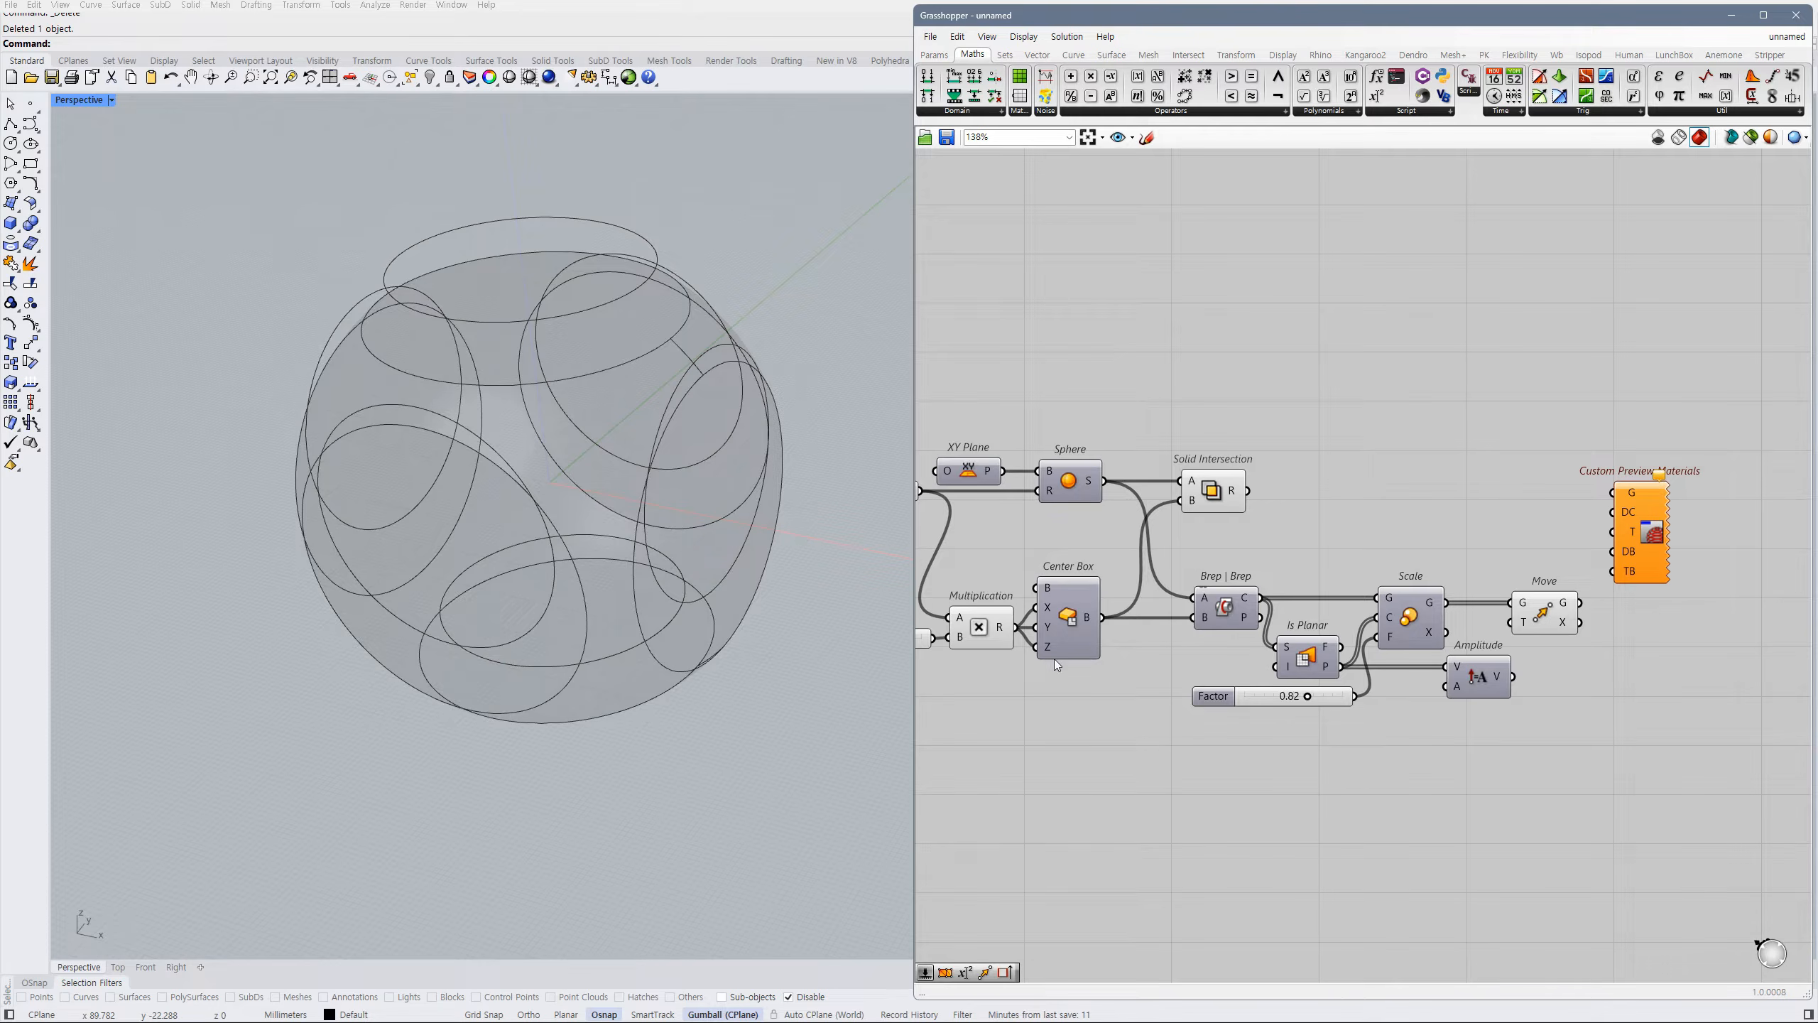
{"action": "right_click_drag", "start_coordinate": [1011, 643], "coordinate": [1121, 642]}
{"action": "left_click_drag", "start_coordinate": [1031, 624], "coordinate": [1020, 626]}
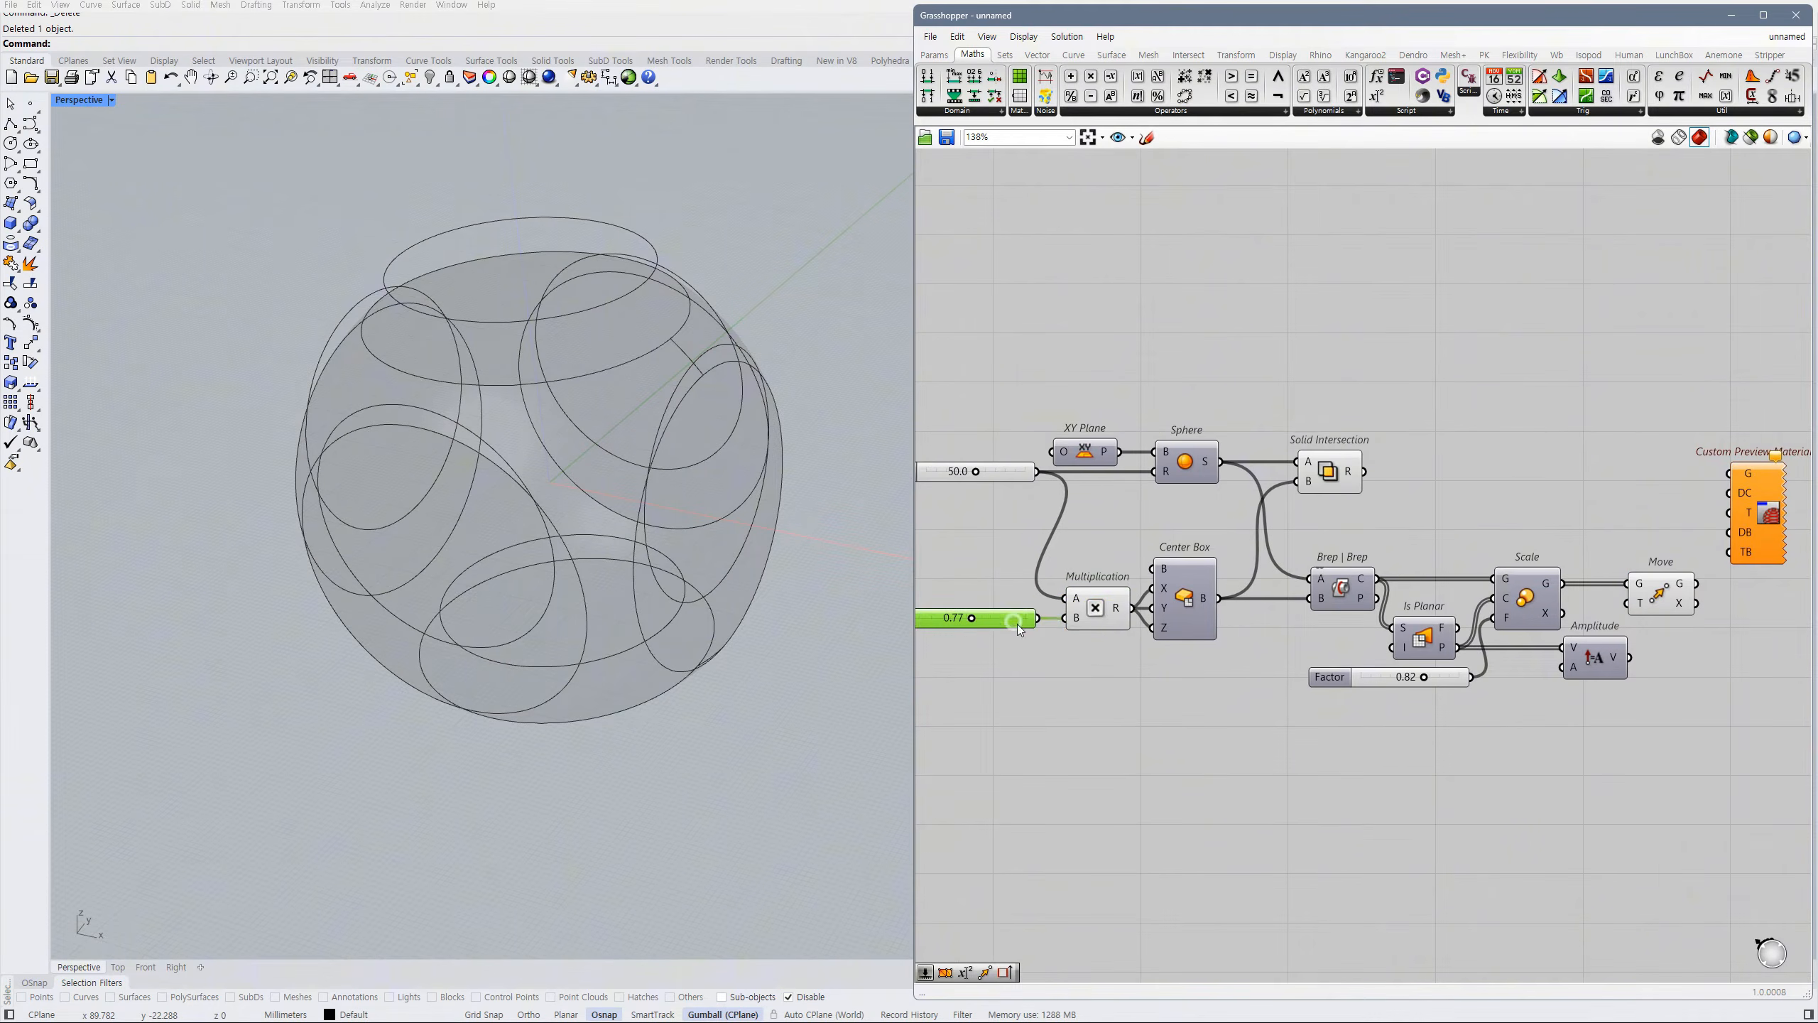
{"action": "left_click", "coordinate": [1094, 621]}
{"action": "left_click", "coordinate": [1167, 689]}
{"action": "double_click", "coordinate": [1166, 689]}
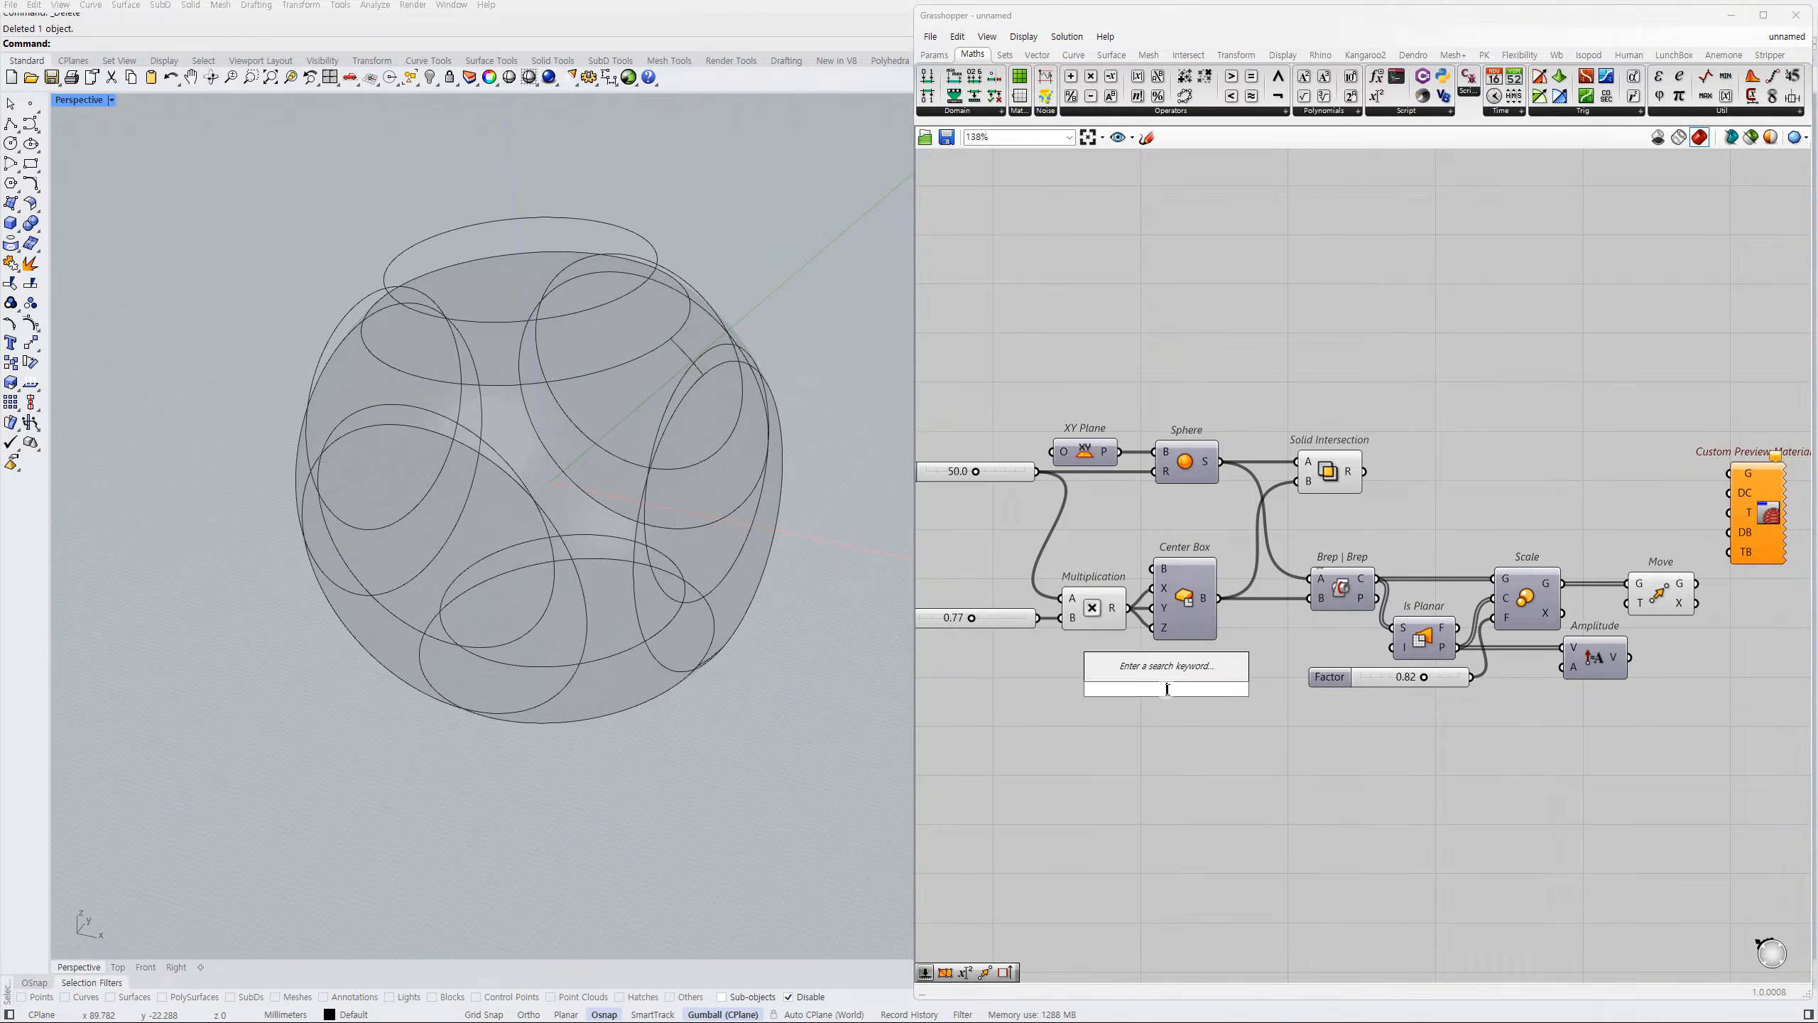
{"action": "type", "text": "rela"}
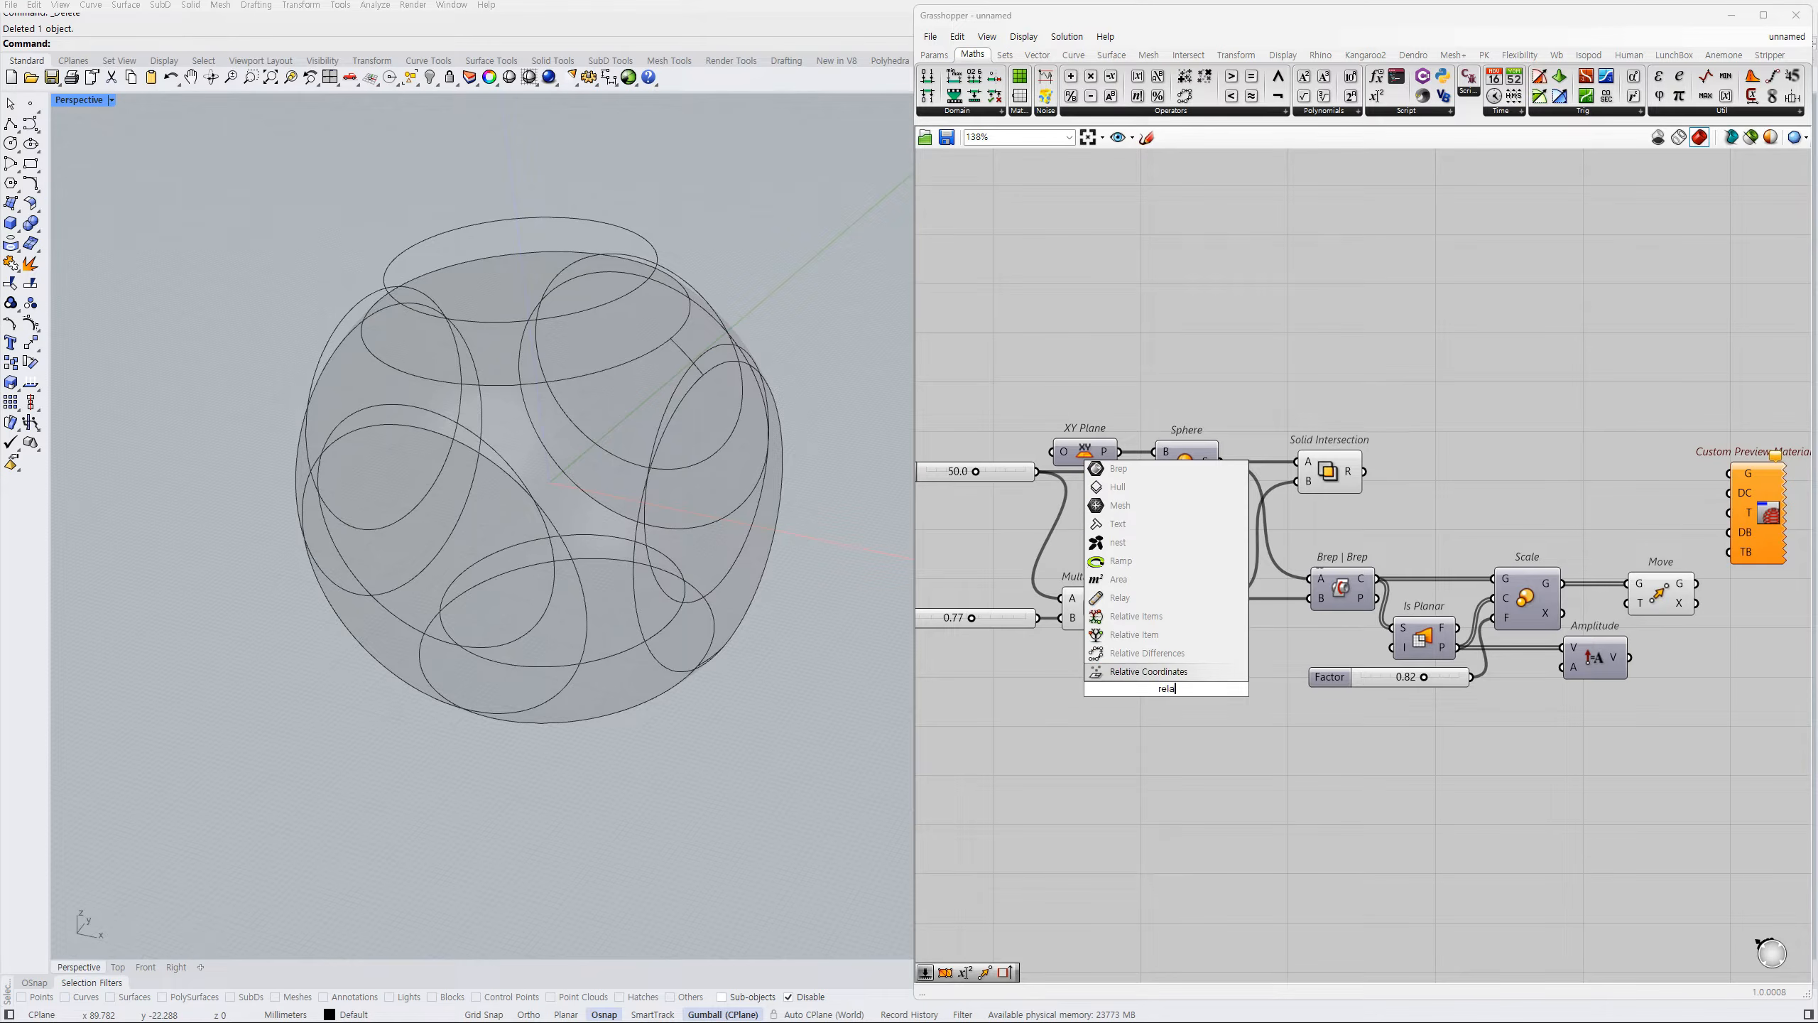
{"action": "left_click", "coordinate": [1135, 599]}
{"action": "left_click_drag", "start_coordinate": [1128, 608], "coordinate": [1149, 689]}
- Connect the relay to the amplitude input of Amplitude and rearrange Center Box, the relay, the Factor slider and Is Planar
{"action": "left_click_drag", "start_coordinate": [1185, 605], "coordinate": [1202, 608]}
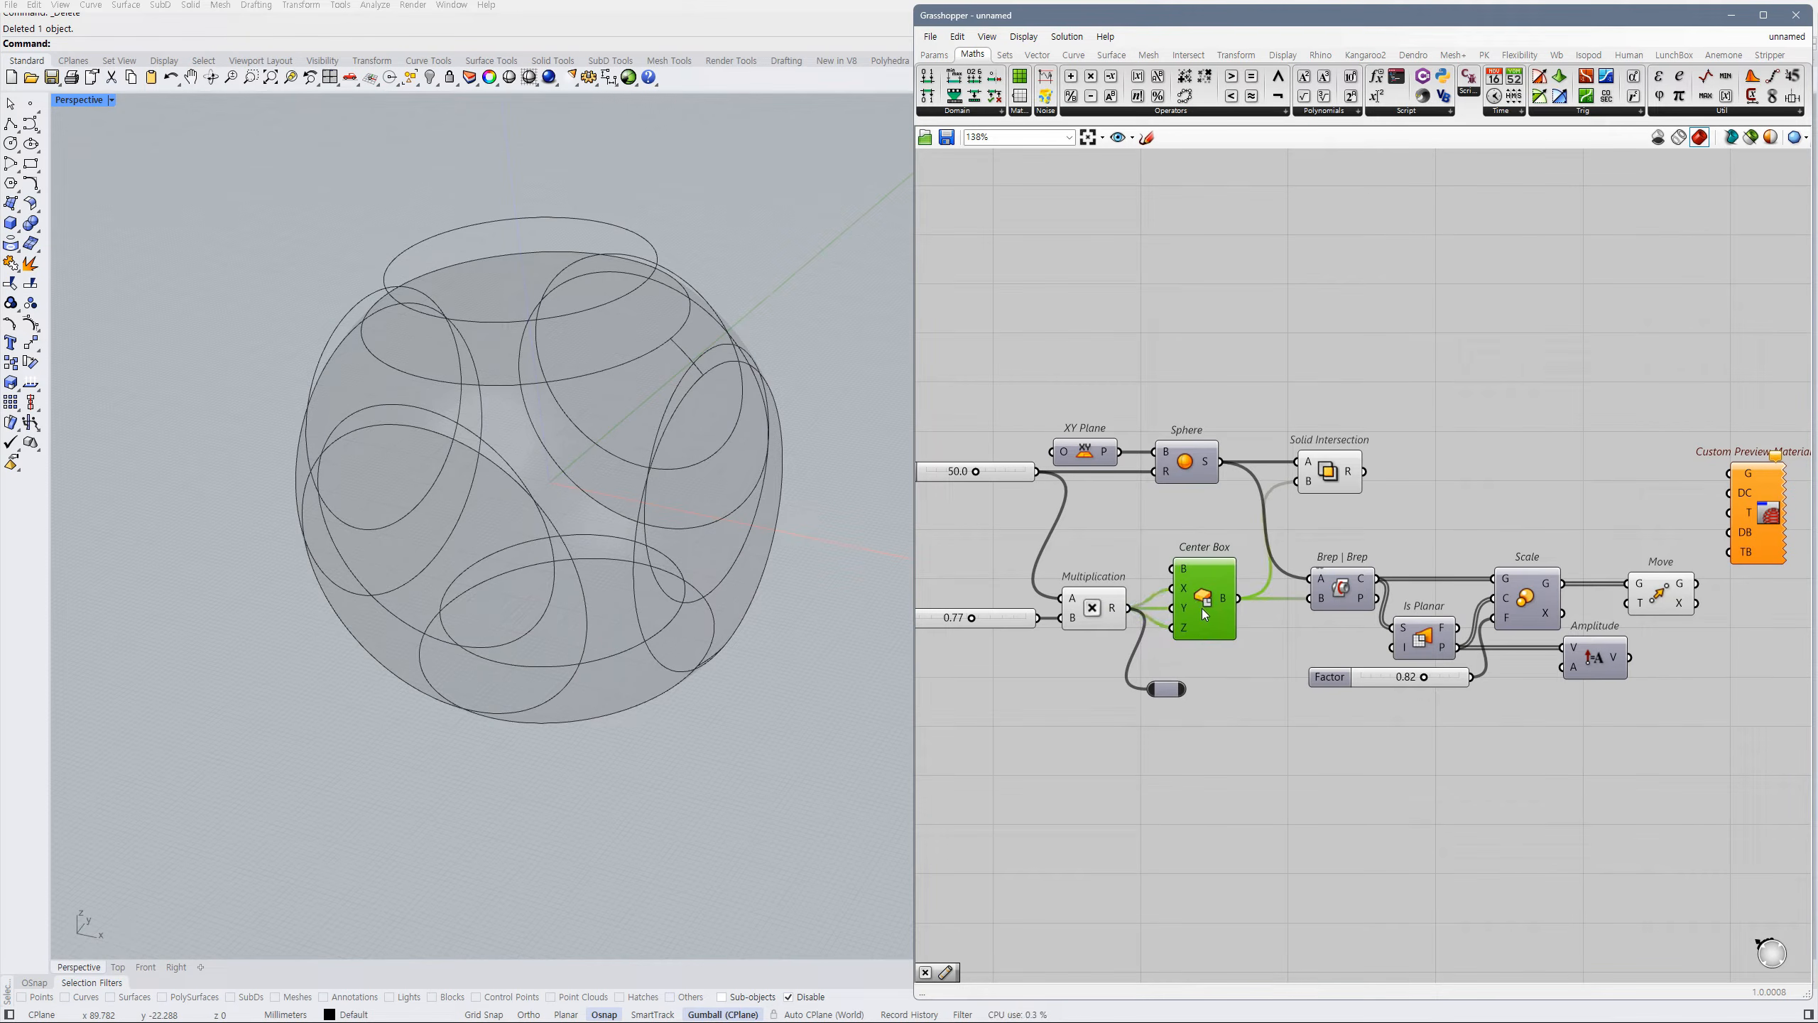
{"action": "left_click_drag", "start_coordinate": [1169, 690], "coordinate": [1562, 670]}
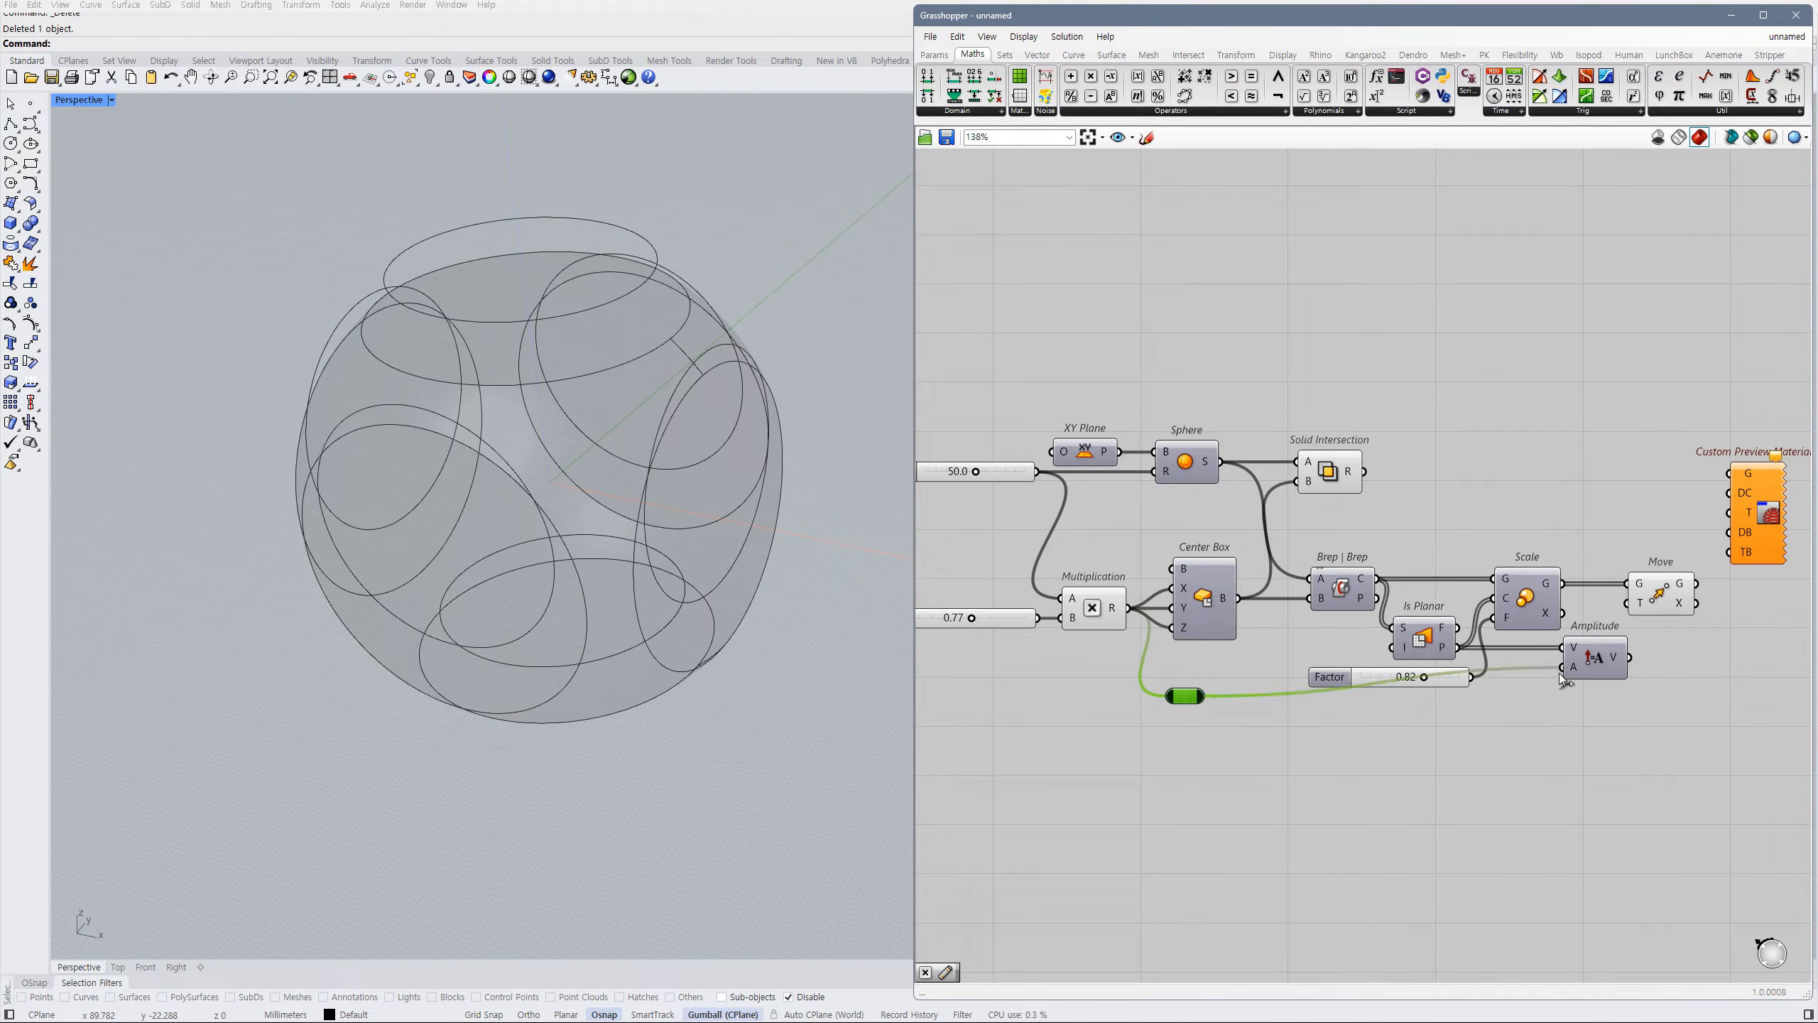
{"action": "left_click_drag", "start_coordinate": [1185, 695], "coordinate": [1188, 669]}
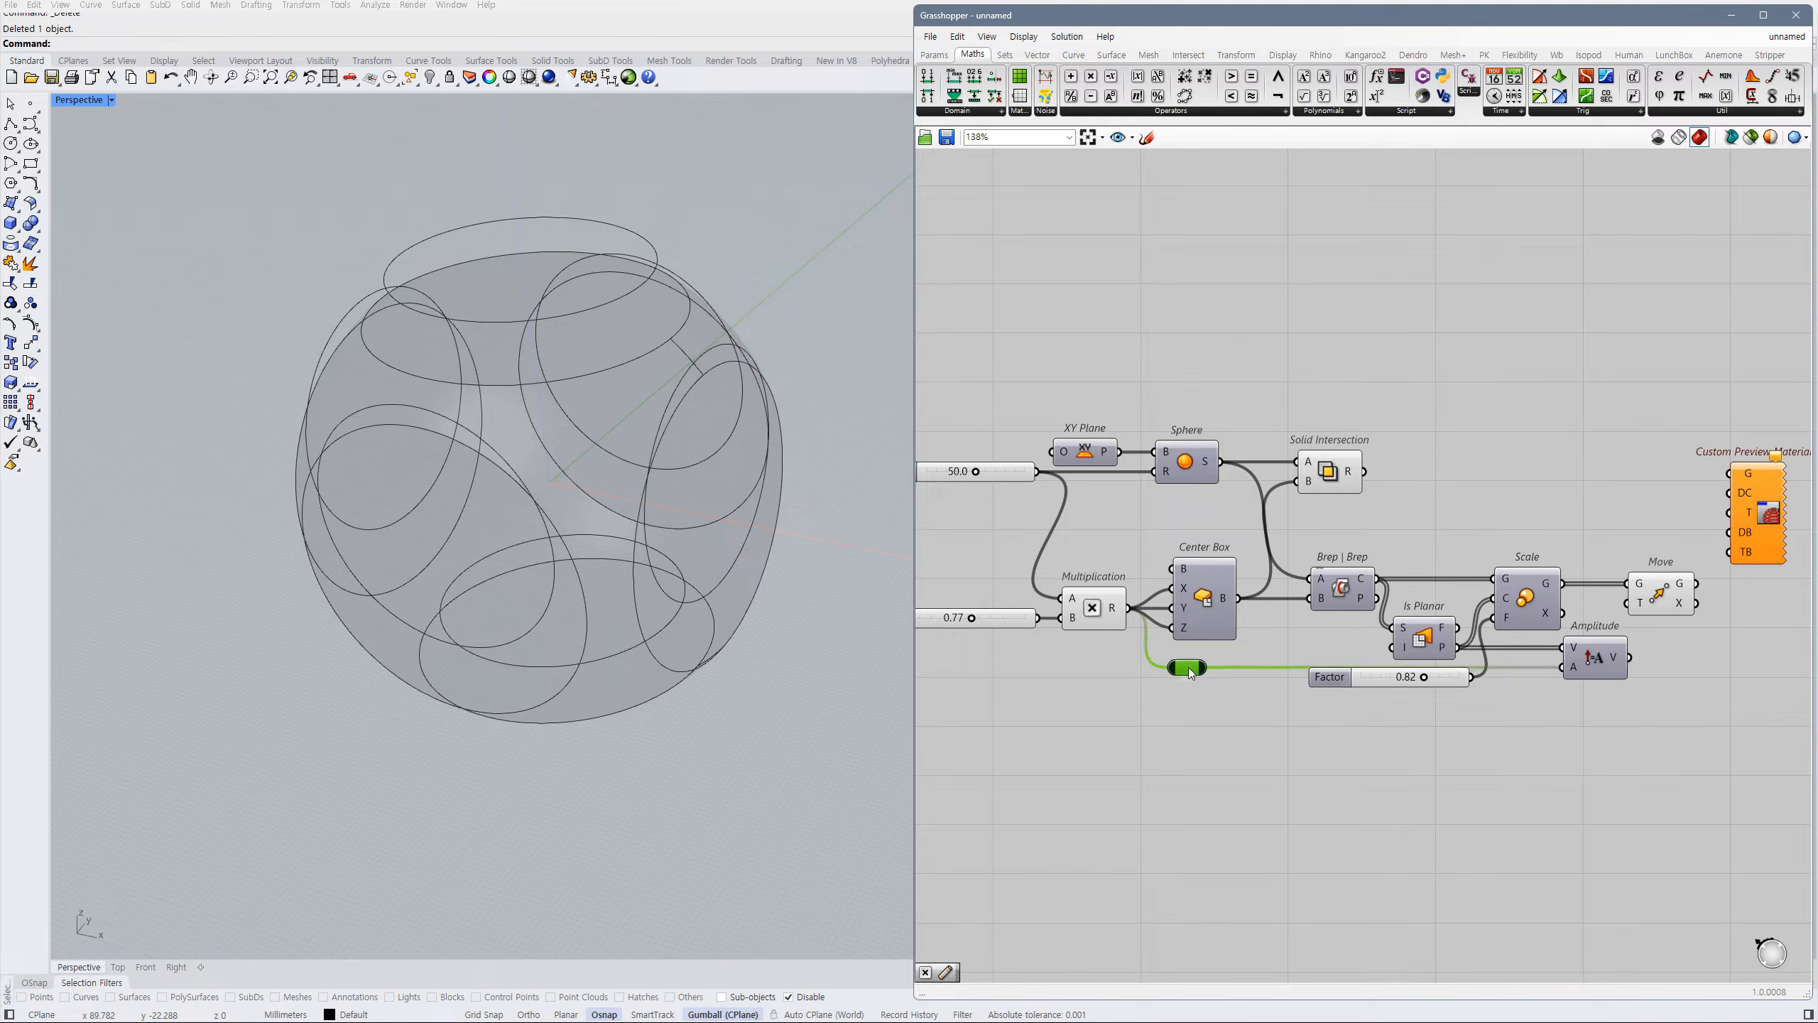
{"action": "left_click_drag", "start_coordinate": [1454, 679], "coordinate": [1416, 645]}
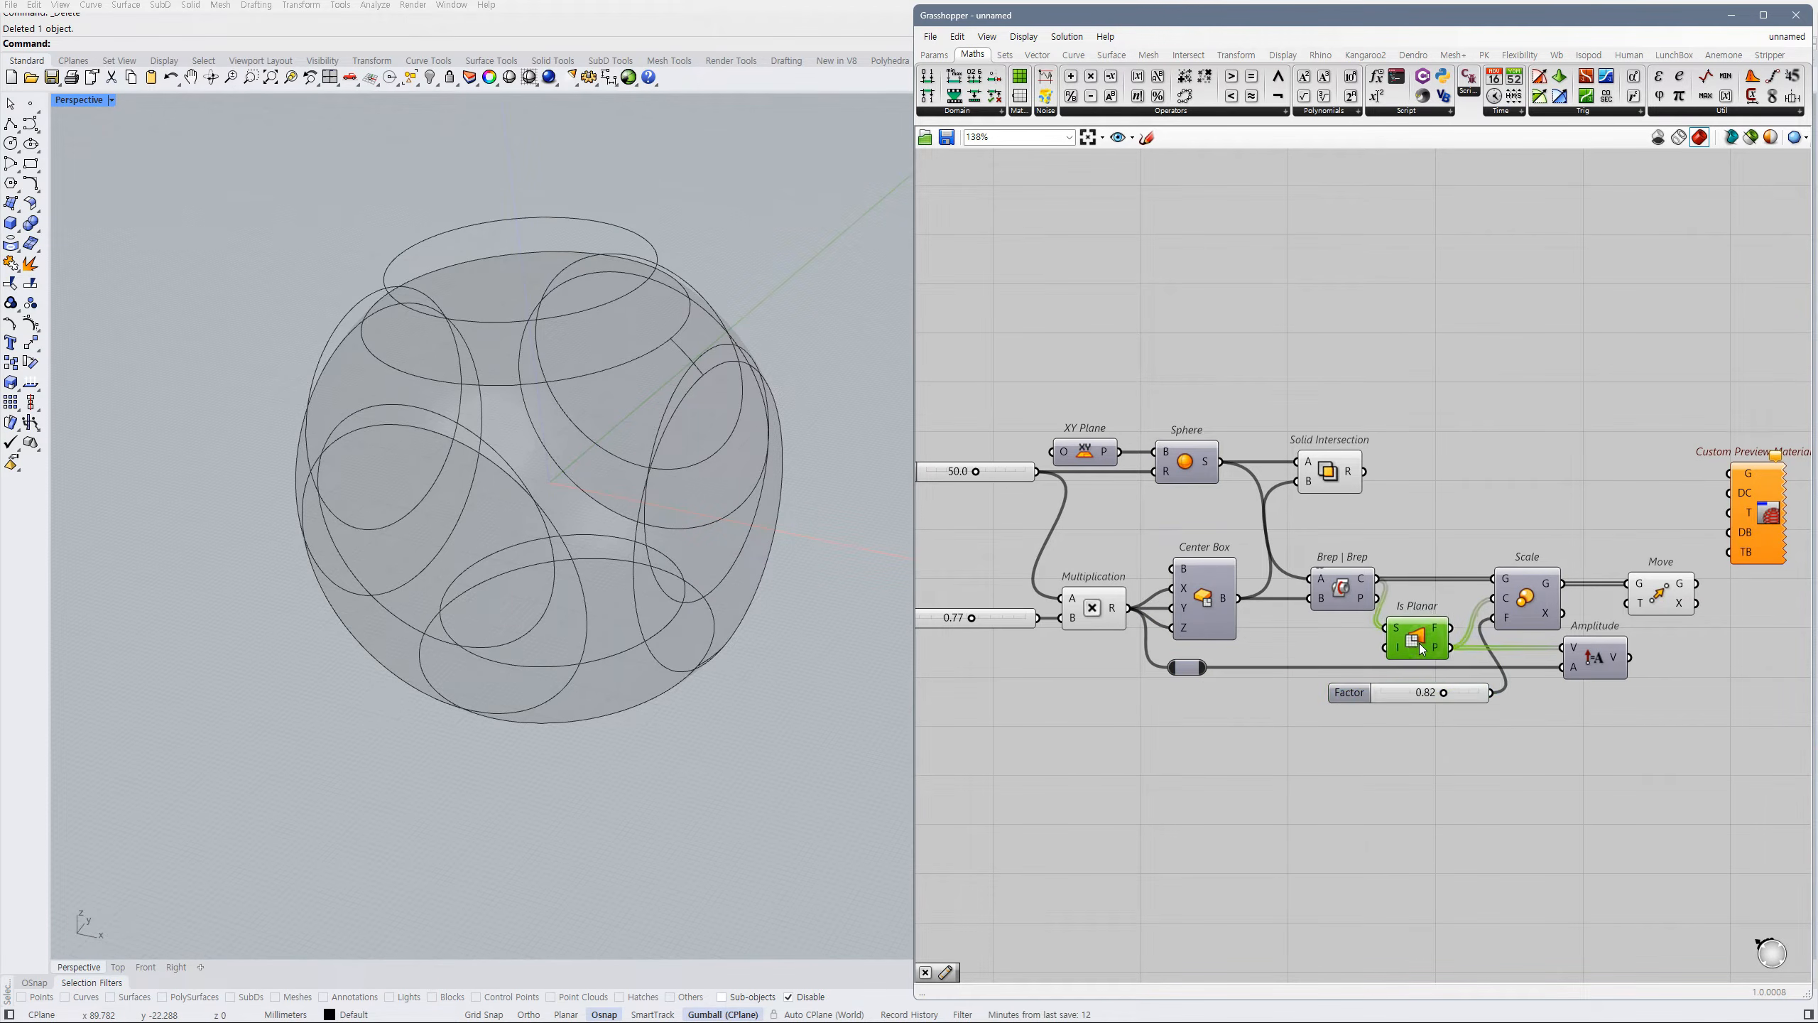
- Connect the Amplitude vector output to the translation input of the Move component
{"action": "right_click_drag", "start_coordinate": [1560, 714], "coordinate": [1416, 714]}
{"action": "left_click", "coordinate": [1388, 596]}
{"action": "left_click", "coordinate": [1459, 657]}
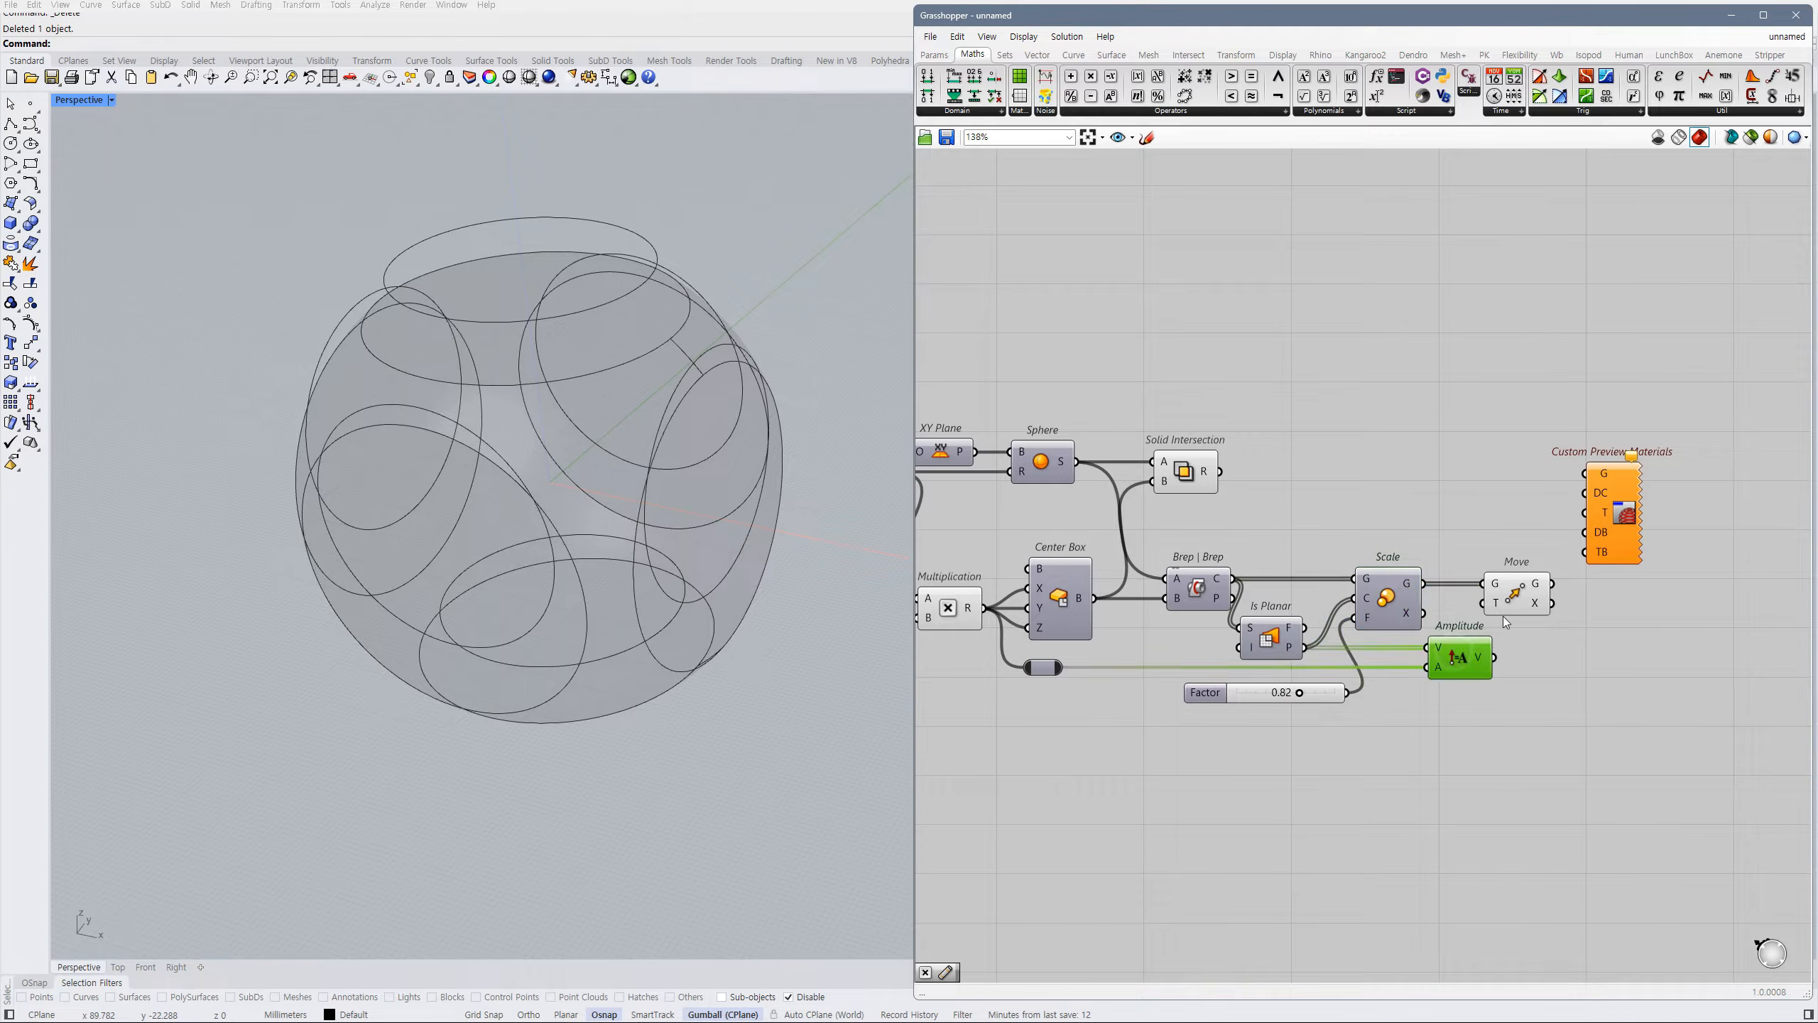
{"action": "left_click", "coordinate": [1522, 607]}
{"action": "left_click_drag", "start_coordinate": [1490, 603], "coordinate": [1494, 657]}
{"action": "left_click", "coordinate": [1547, 698]}
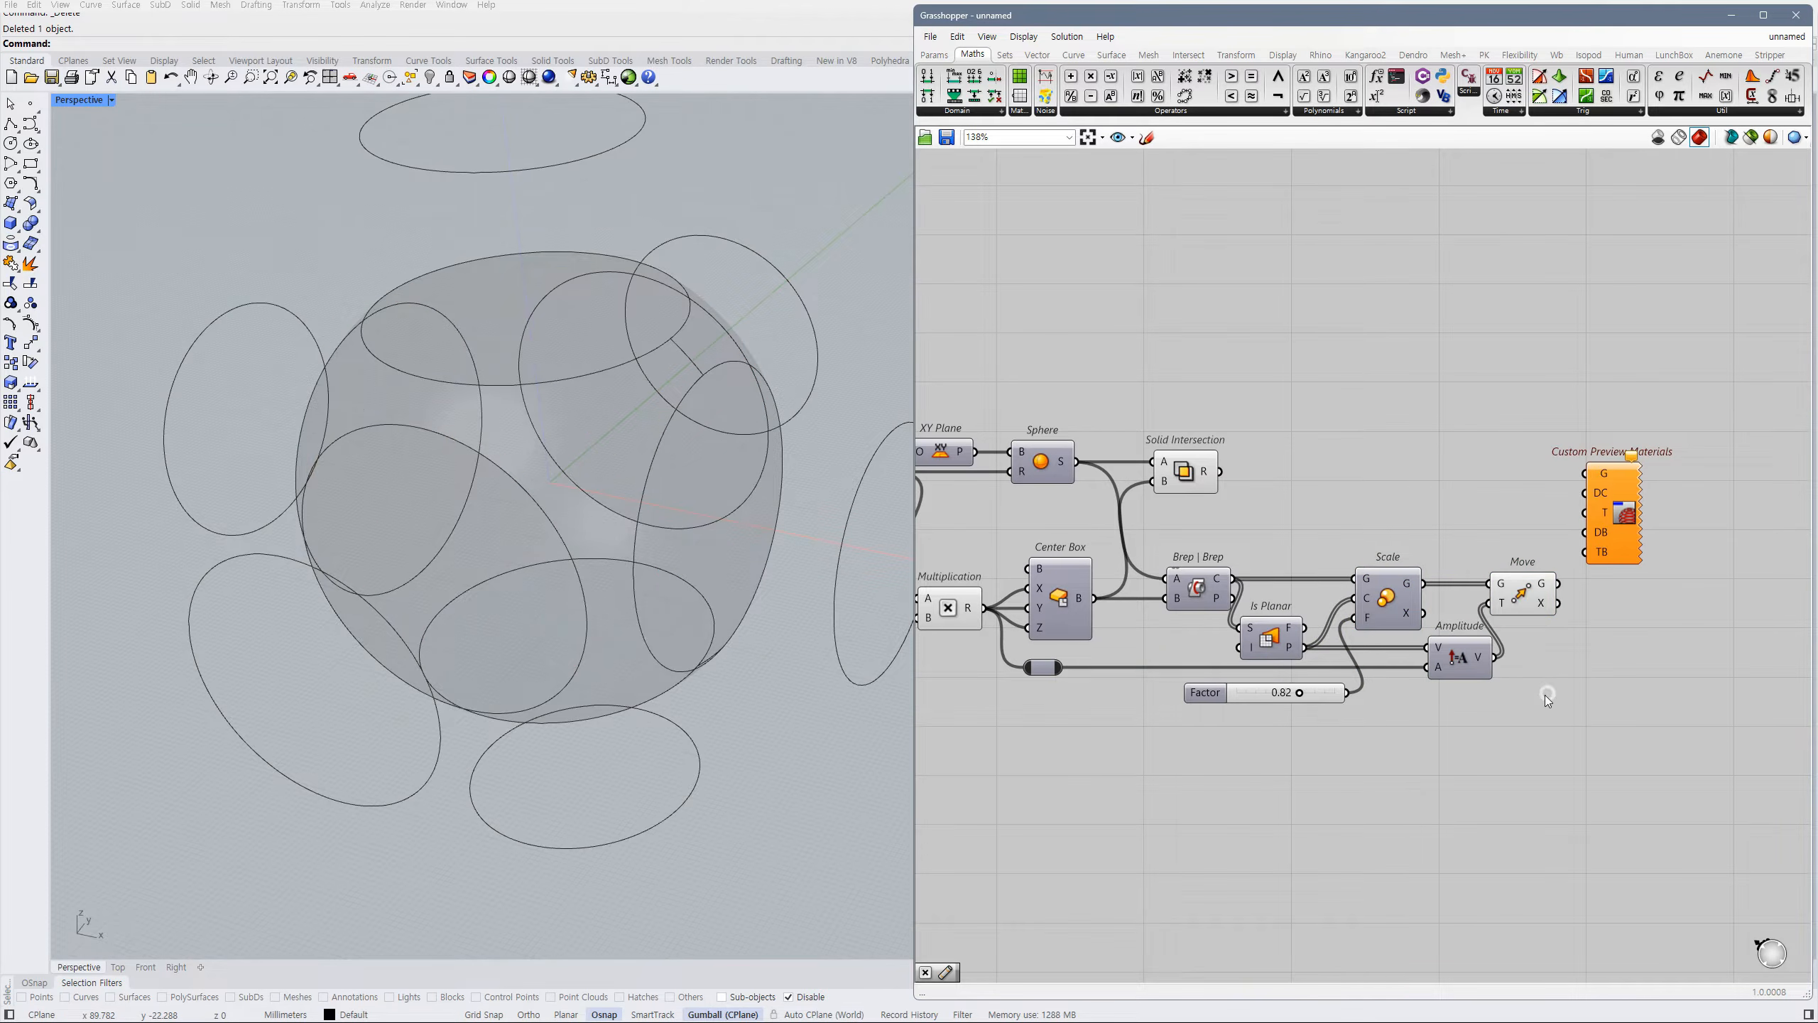
- Add an Extrude component with the moved curves as its base and hide the preview of the Move component
{"action": "scroll", "coordinate": [1504, 601], "scroll_direction": "down", "scroll_amount": 2}
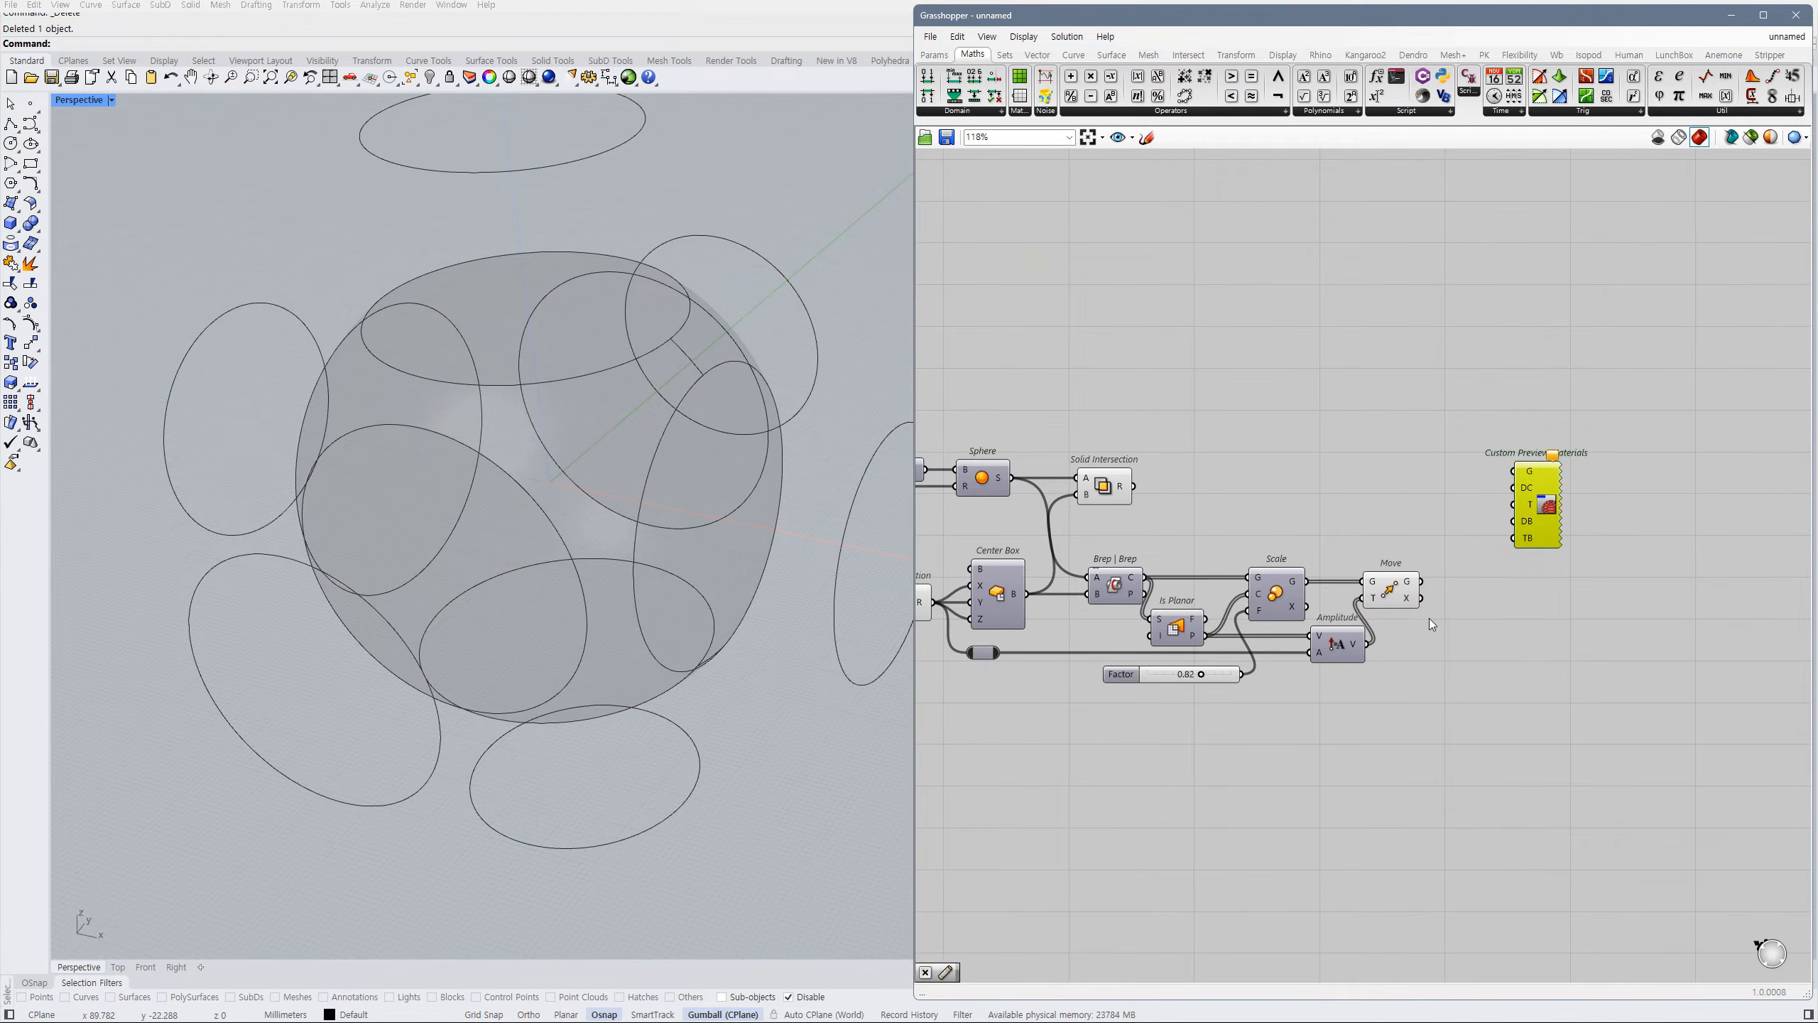
{"action": "double_click", "coordinate": [1486, 594]}
{"action": "type", "text": "extr"}
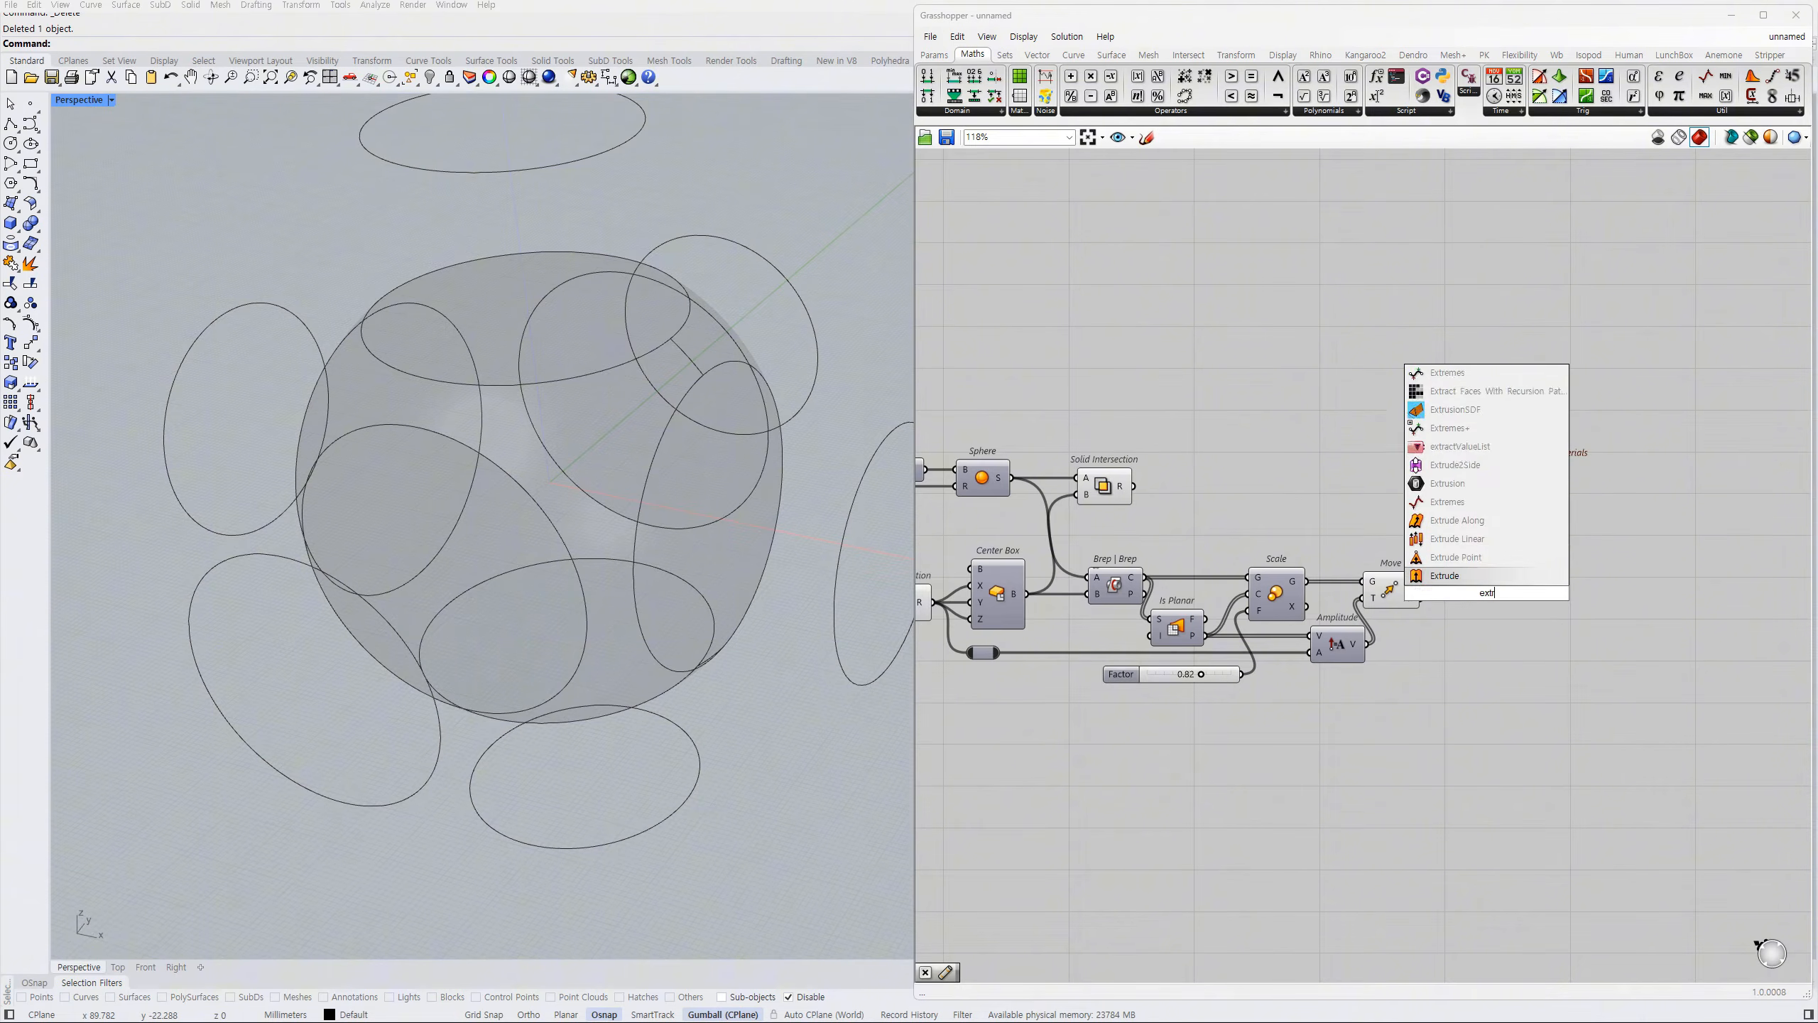
{"action": "left_click", "coordinate": [1469, 577]}
{"action": "left_click", "coordinate": [1398, 590]}
{"action": "key", "text": "ctrl+q"}
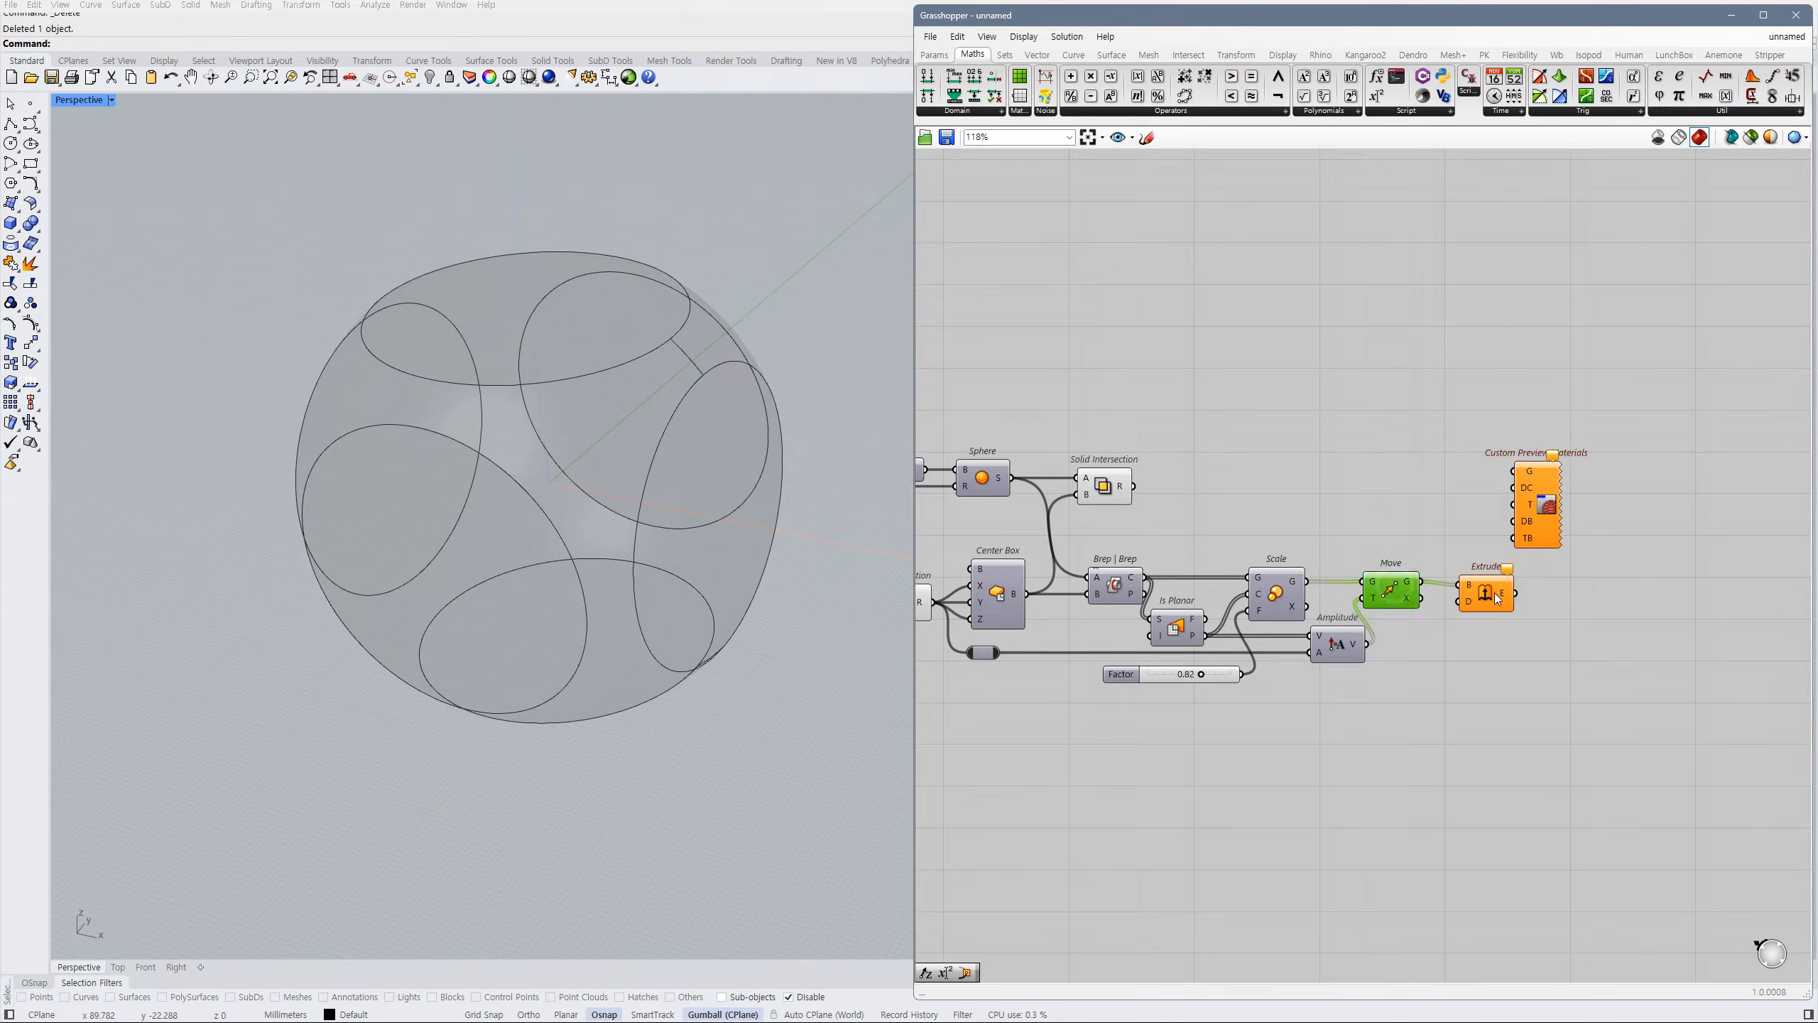
{"action": "left_click_drag", "start_coordinate": [1482, 595], "coordinate": [1486, 592]}
- Add an Expression component below Extrude and set its expression to -x*2
{"action": "double_click", "coordinate": [1418, 651]}
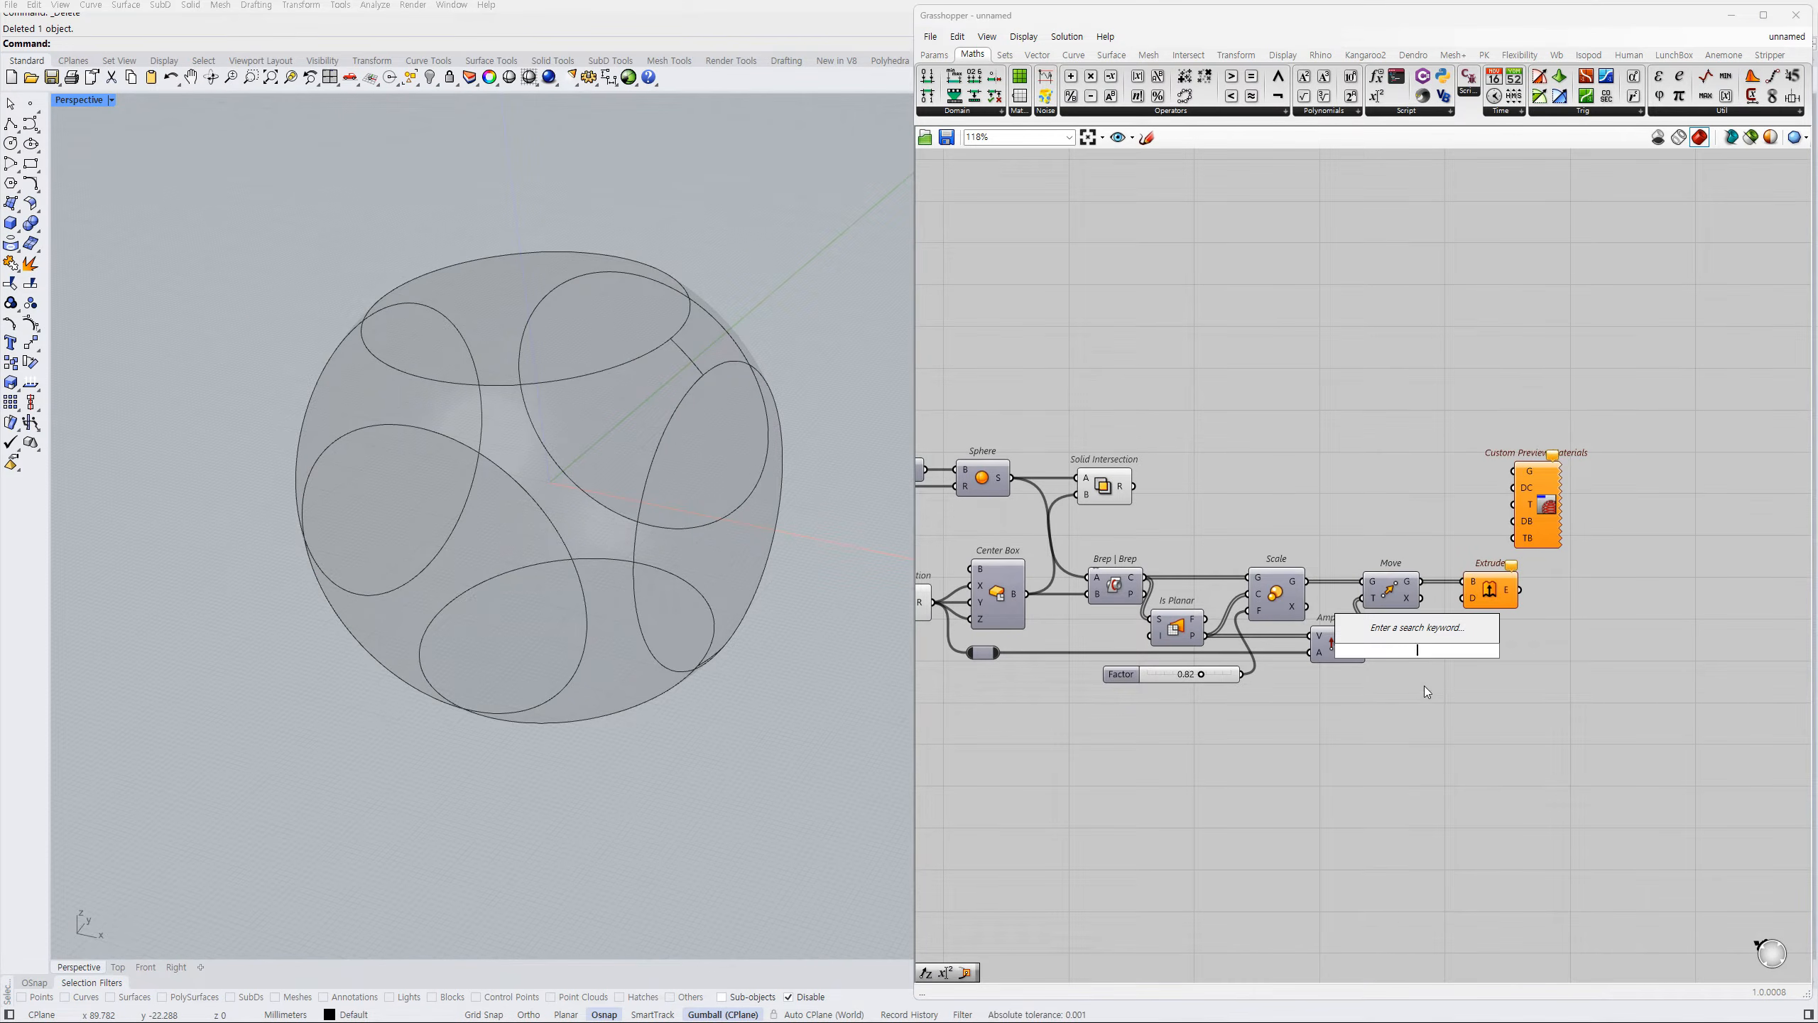
{"action": "left_click", "coordinate": [1421, 699]}
{"action": "double_click", "coordinate": [1443, 648]}
{"action": "type", "text": "express"}
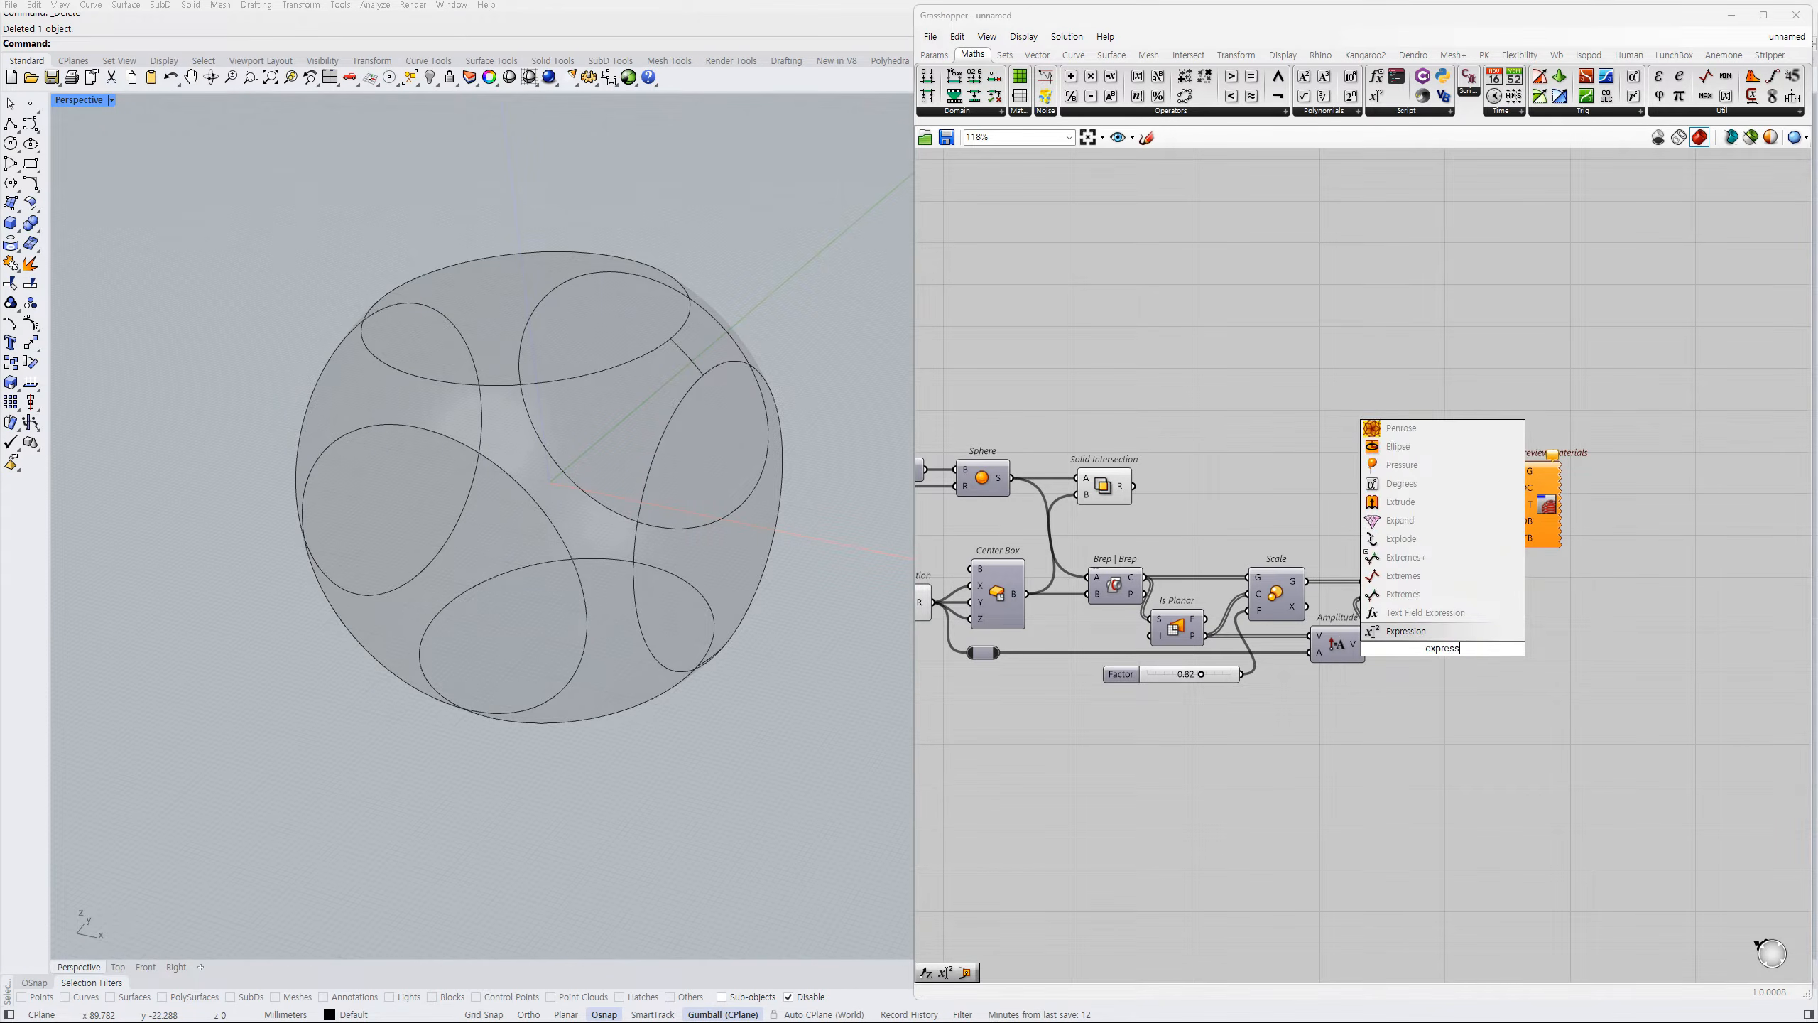
{"action": "key", "text": "Return"}
{"action": "scroll", "coordinate": [1439, 652], "scroll_direction": "up", "scroll_amount": 3}
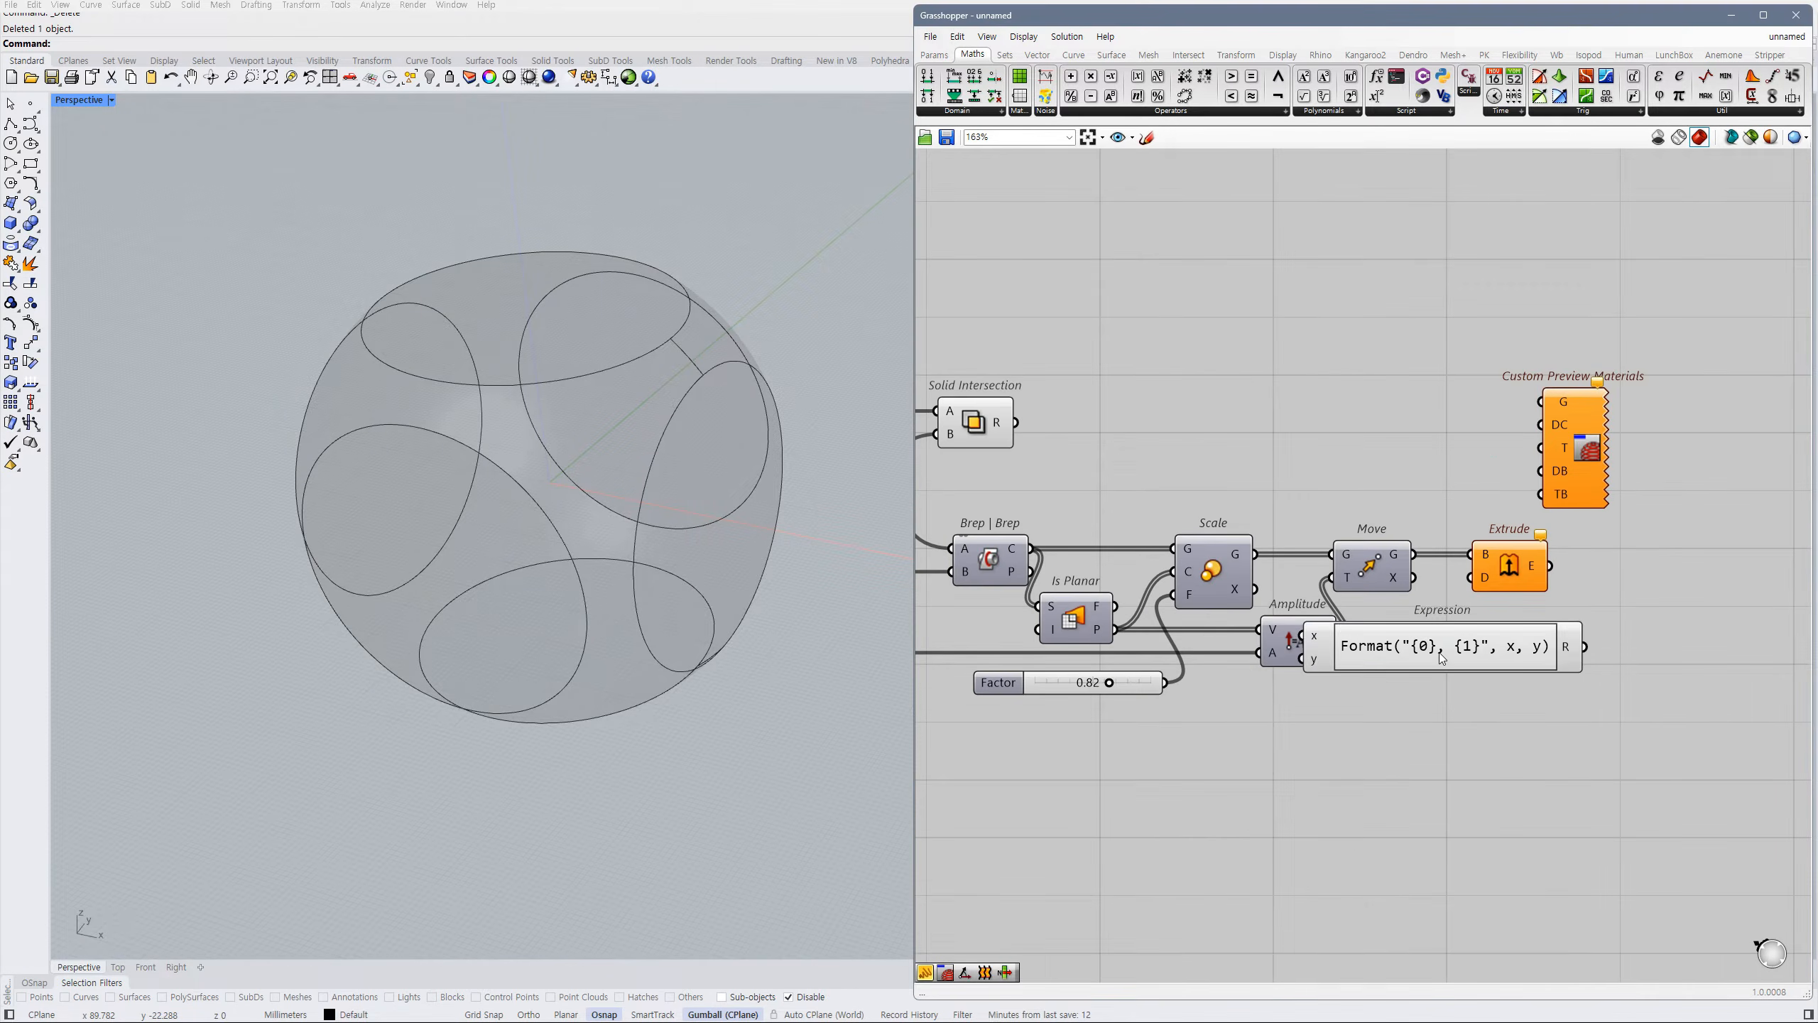
{"action": "double_click", "coordinate": [1392, 720]}
{"action": "left_click_drag", "start_coordinate": [1398, 731], "coordinate": [1162, 748]}
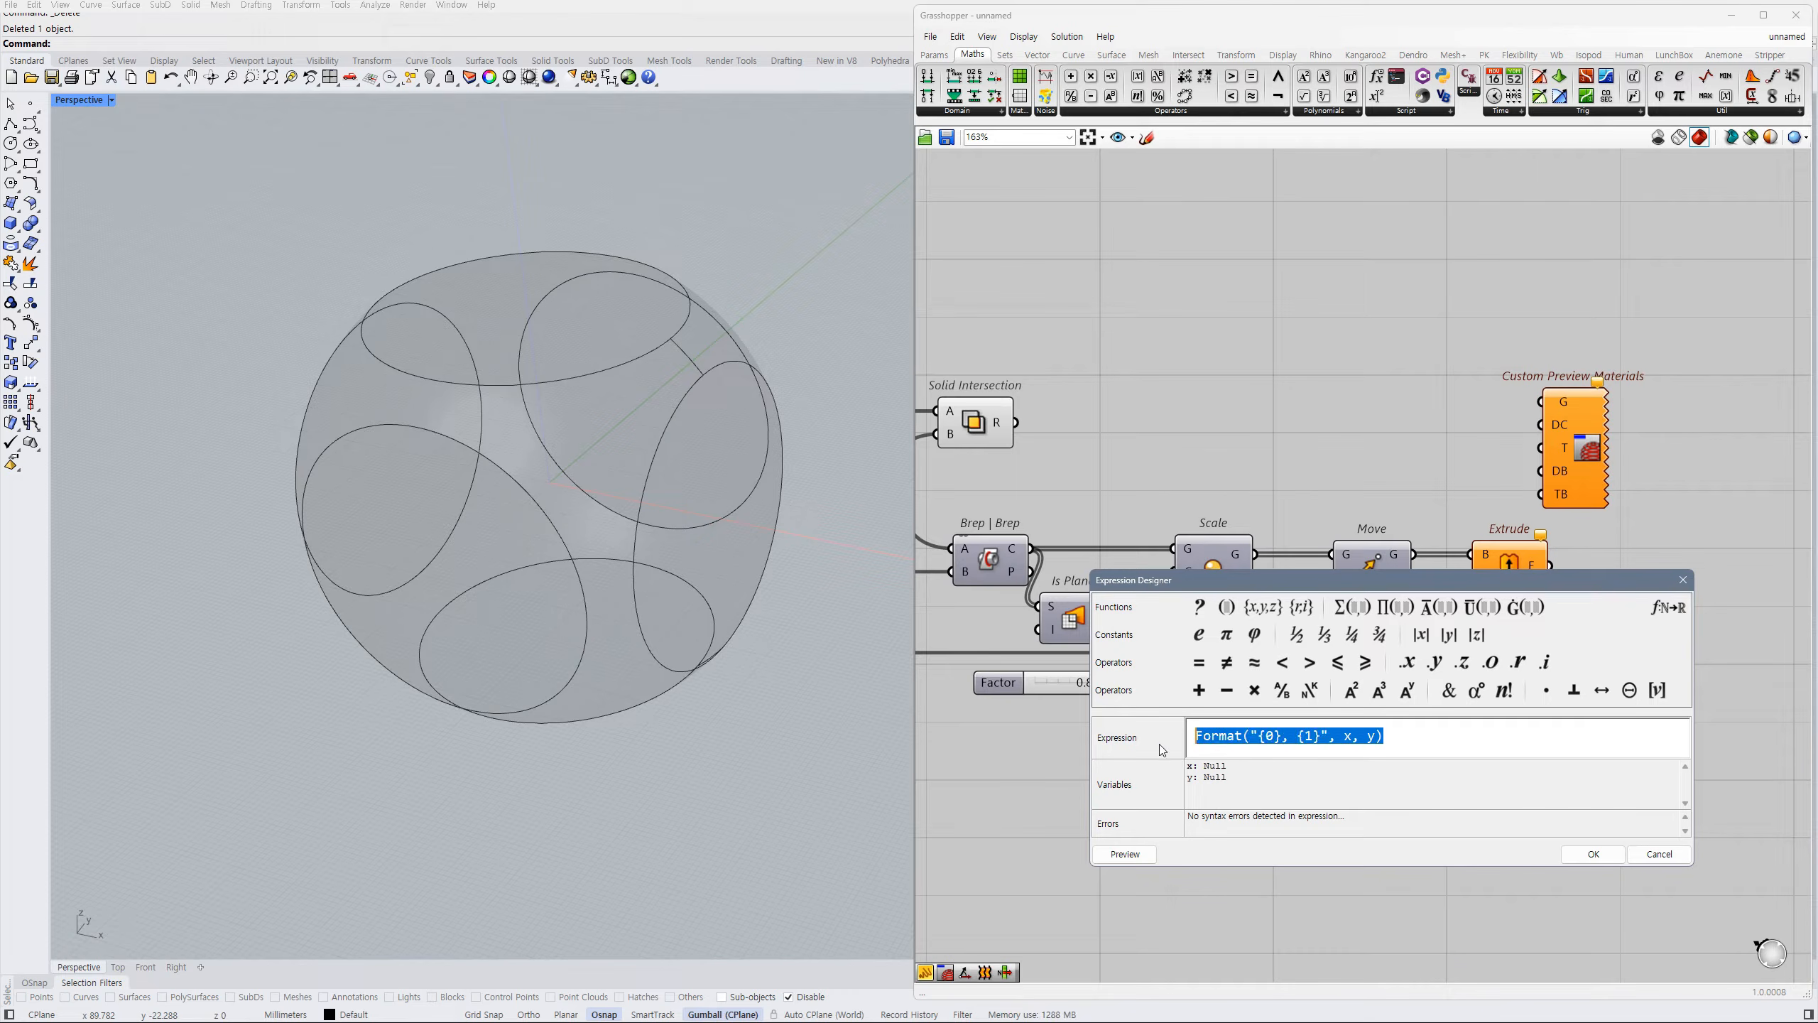
{"action": "type", "text": "-x*2"}
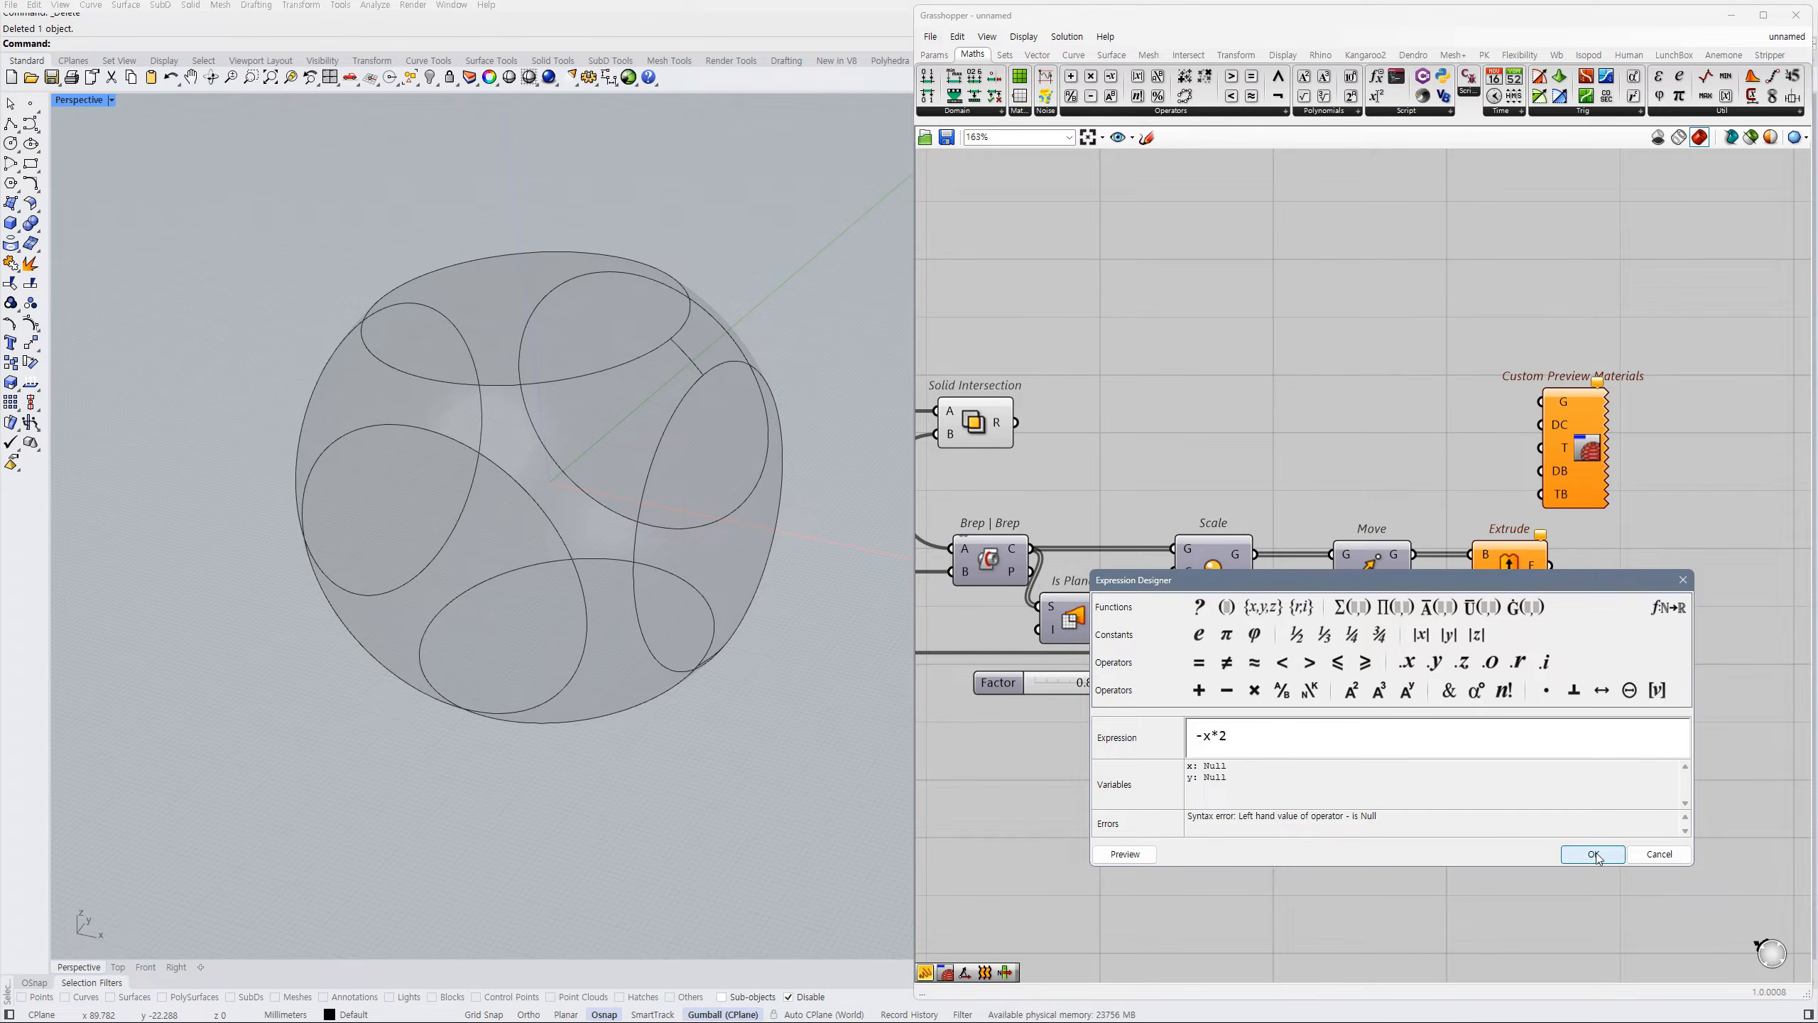
{"action": "left_click", "coordinate": [1595, 854]}
- Remove the y input from the Expression component and place it beside the Amplitude component
{"action": "scroll", "coordinate": [1368, 728], "scroll_direction": "up", "scroll_amount": 4}
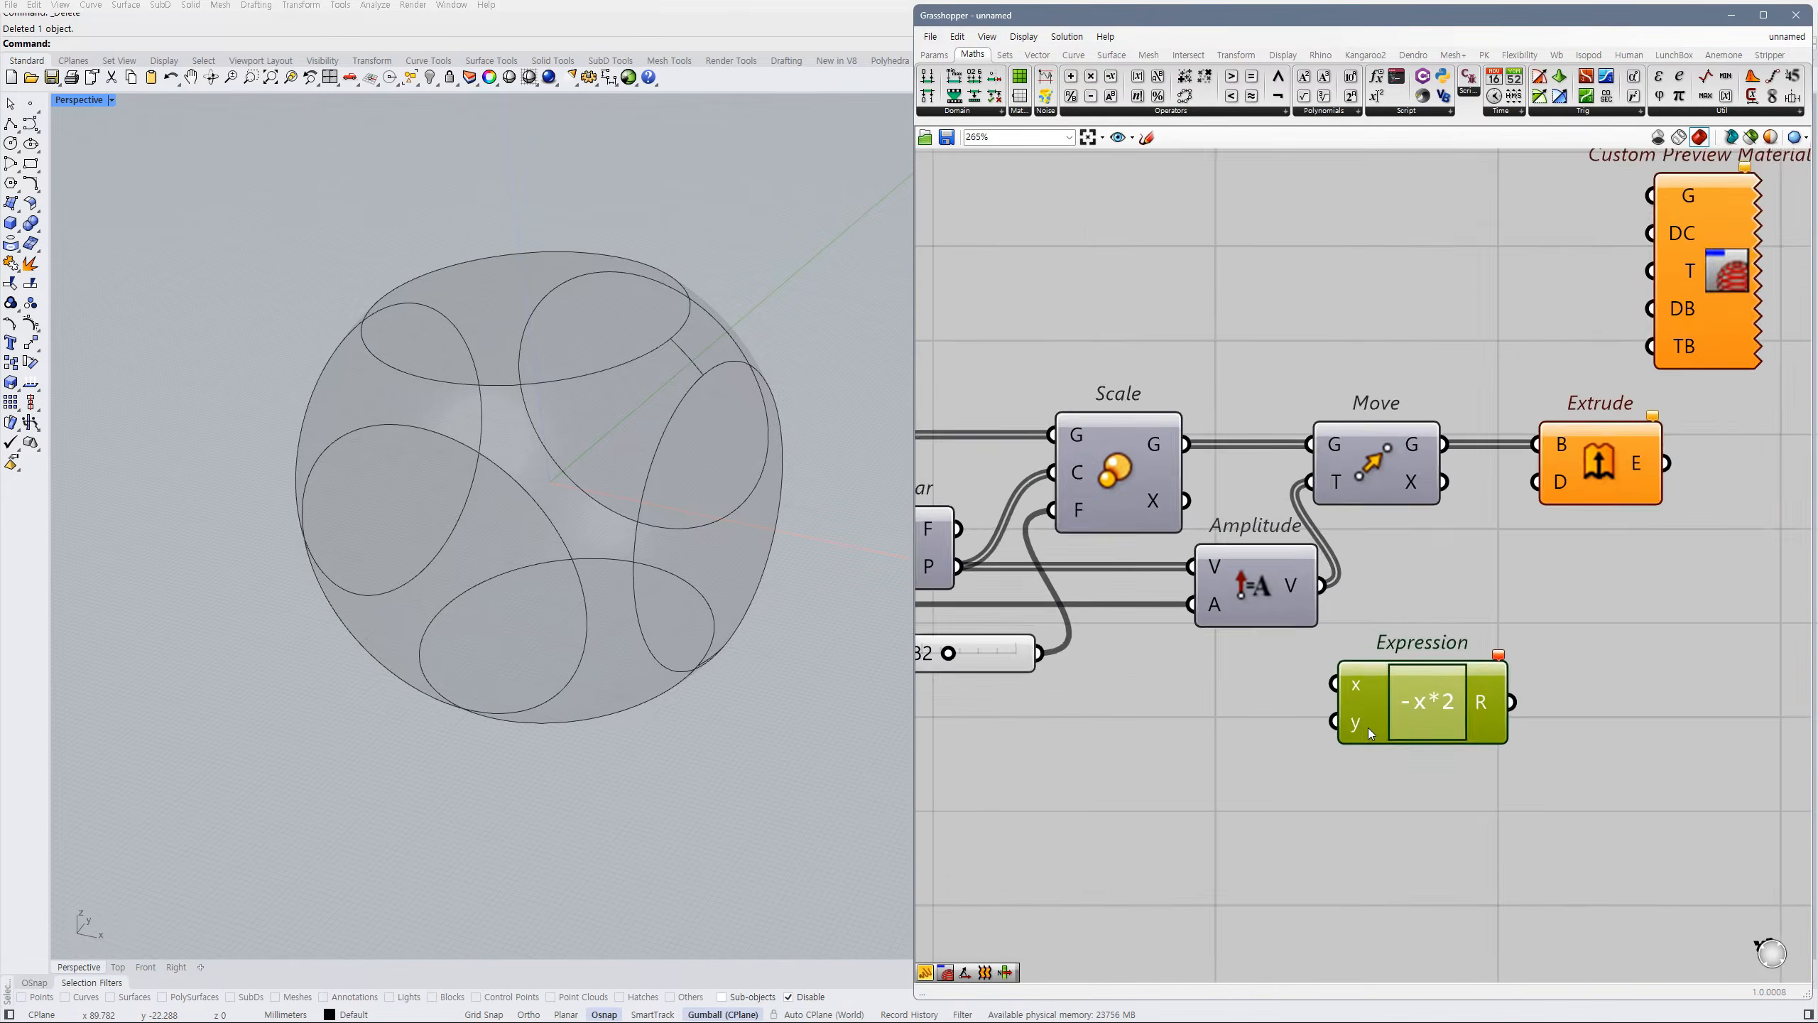
{"action": "left_click", "coordinate": [1372, 723]}
{"action": "left_click_drag", "start_coordinate": [1374, 722], "coordinate": [1432, 563]}
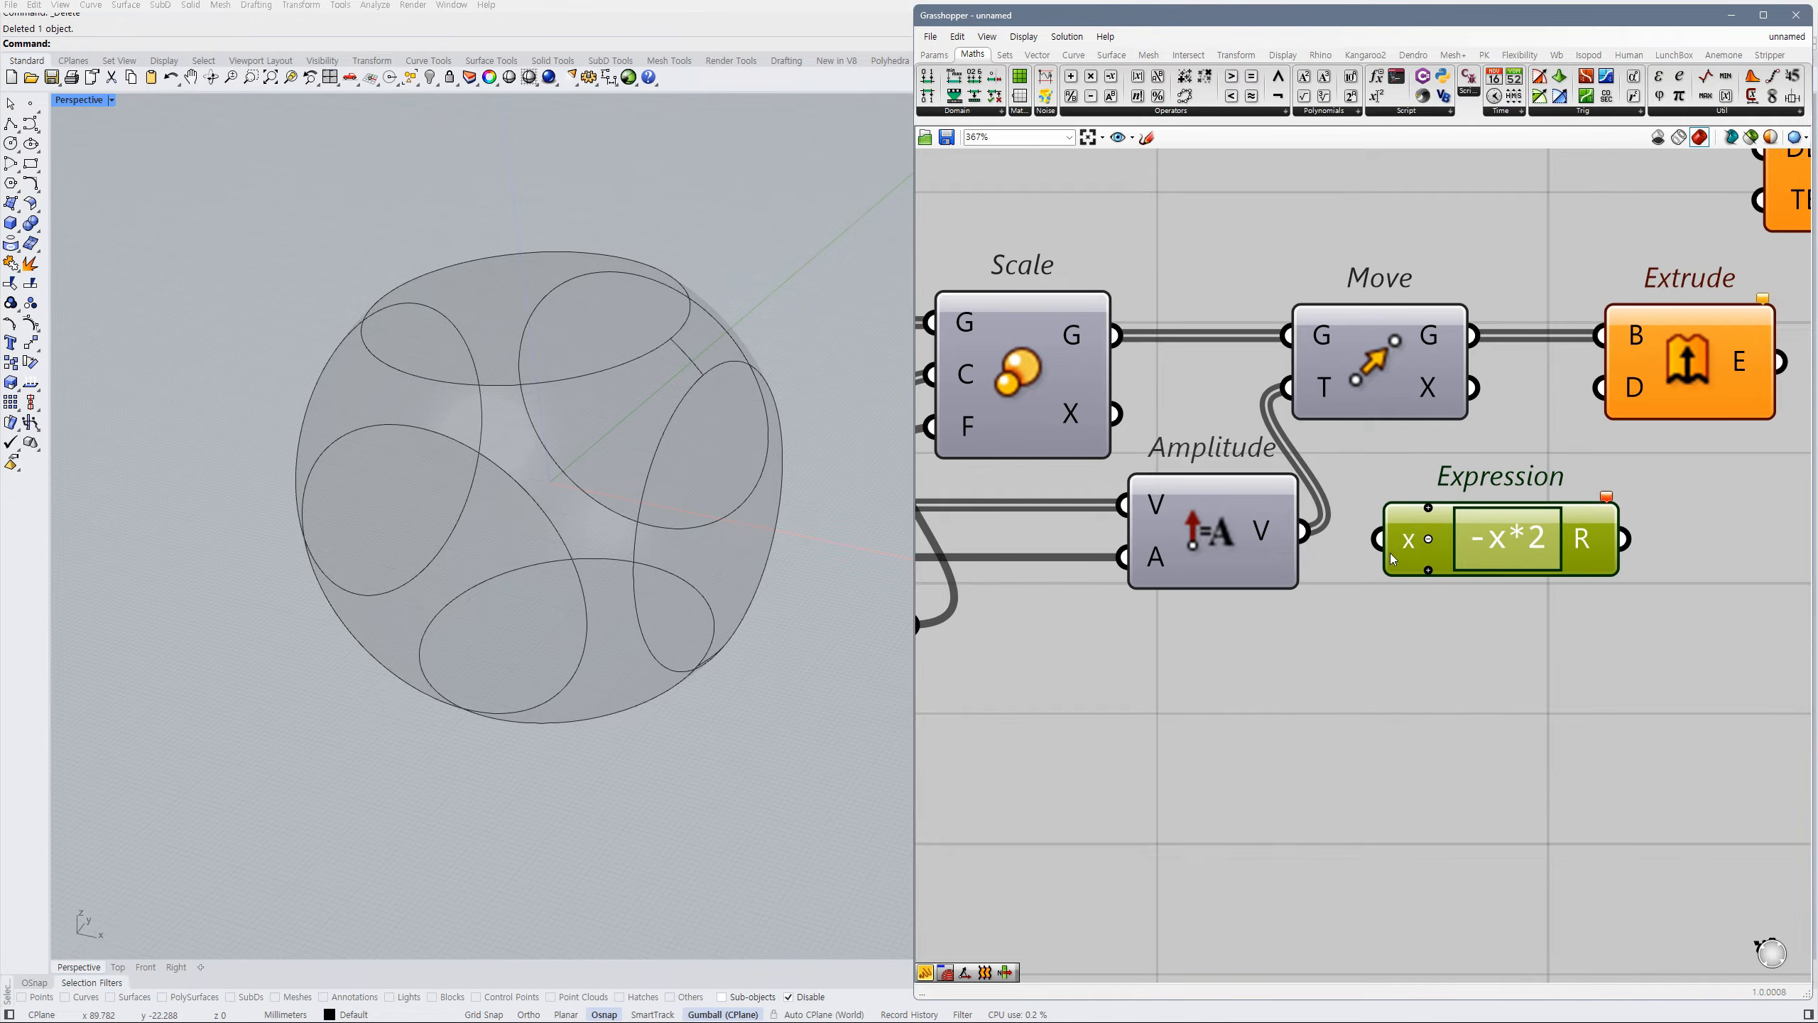
- Connect the Amplitude vector to the Expression's x input and the Expression result to the direction input of Extrude
{"action": "left_click_drag", "start_coordinate": [1304, 531], "coordinate": [1380, 531]}
{"action": "scroll", "coordinate": [1510, 541], "scroll_direction": "down", "scroll_amount": 3}
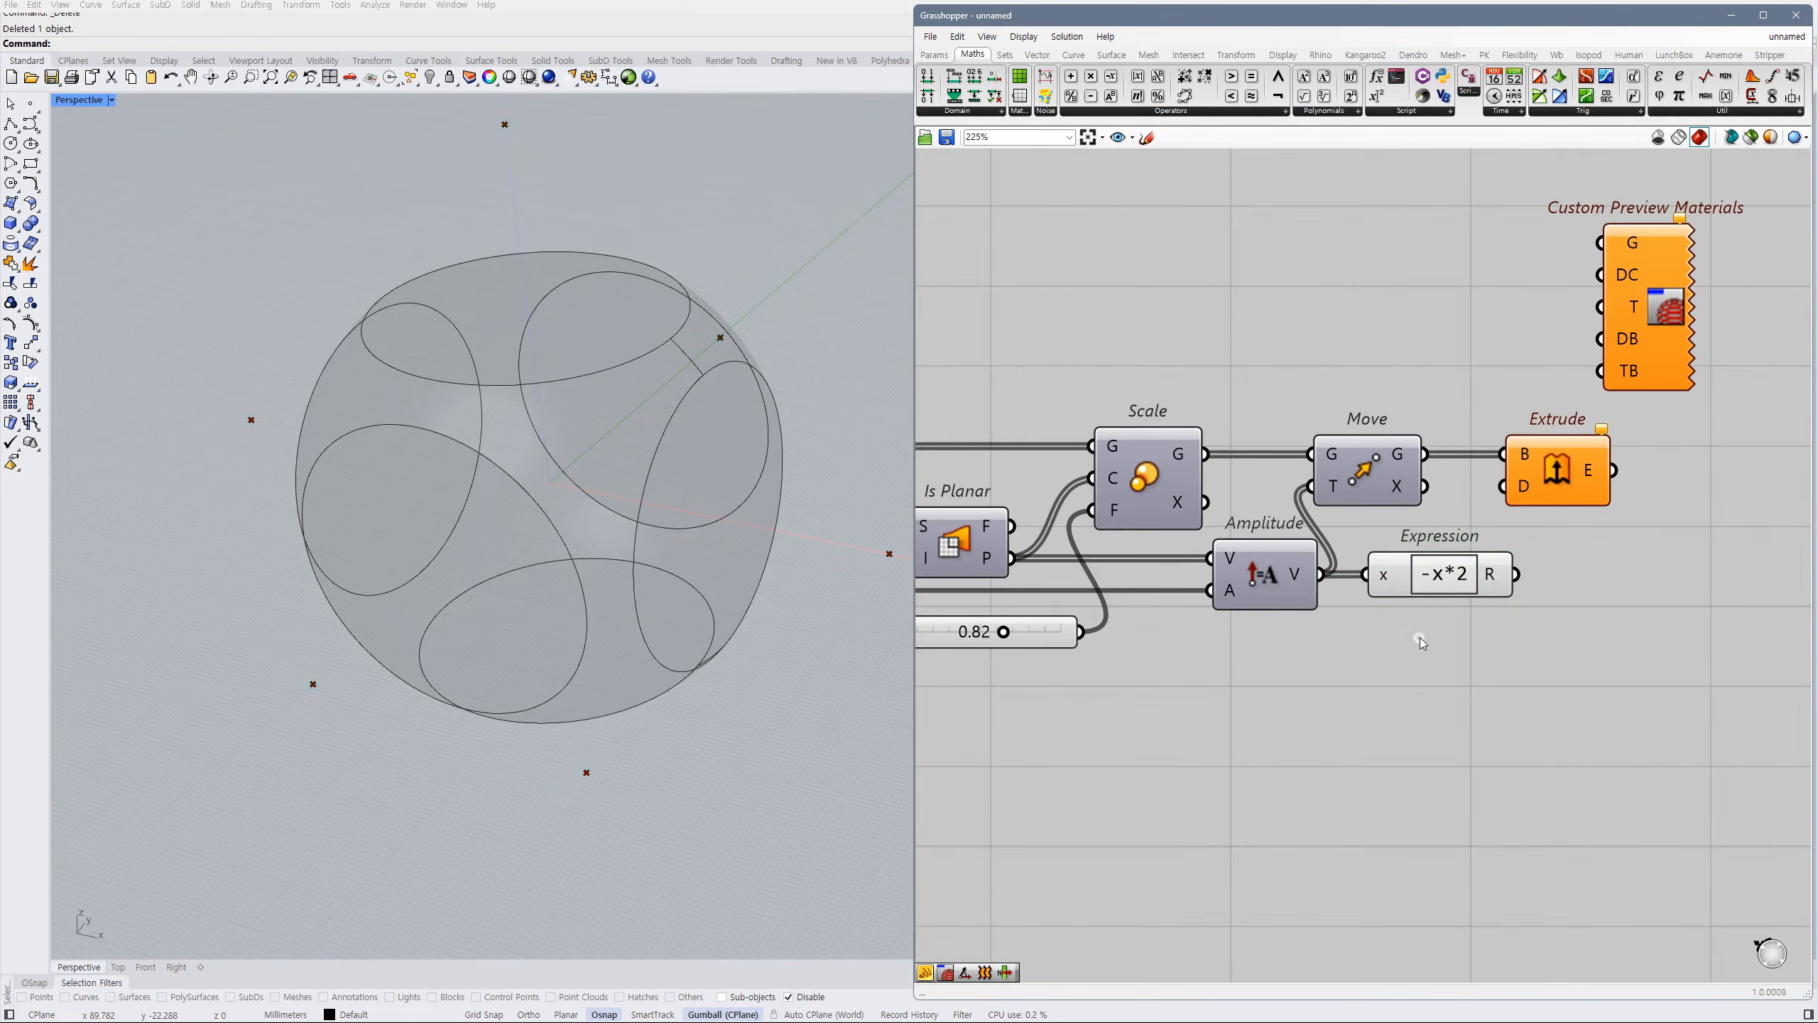
{"action": "left_click_drag", "start_coordinate": [1529, 538], "coordinate": [1517, 574]}
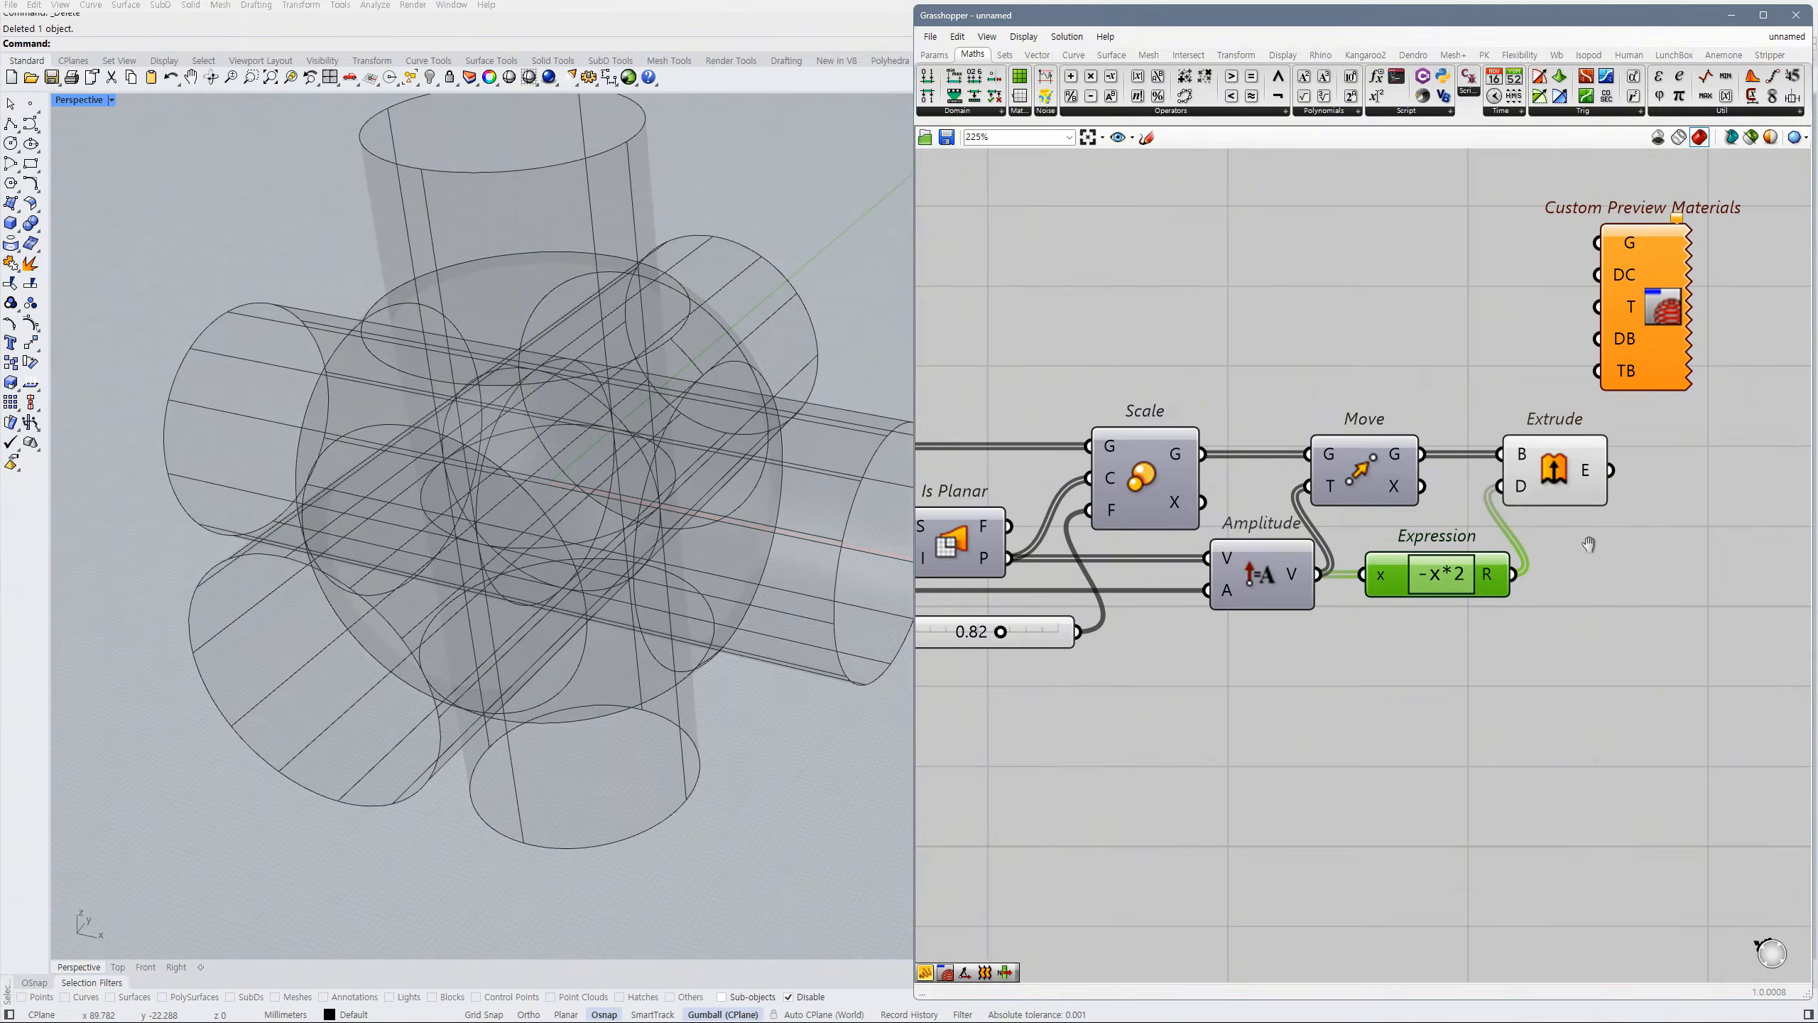
{"action": "scroll", "coordinate": [1518, 559], "scroll_direction": "down", "scroll_amount": 2}
{"action": "left_click", "coordinate": [1526, 476]}
- Add a Cap Holes component fed by the extruded surfaces and hide the preview of the Extrude component
{"action": "right_click_drag", "start_coordinate": [1584, 561], "coordinate": [1466, 574]}
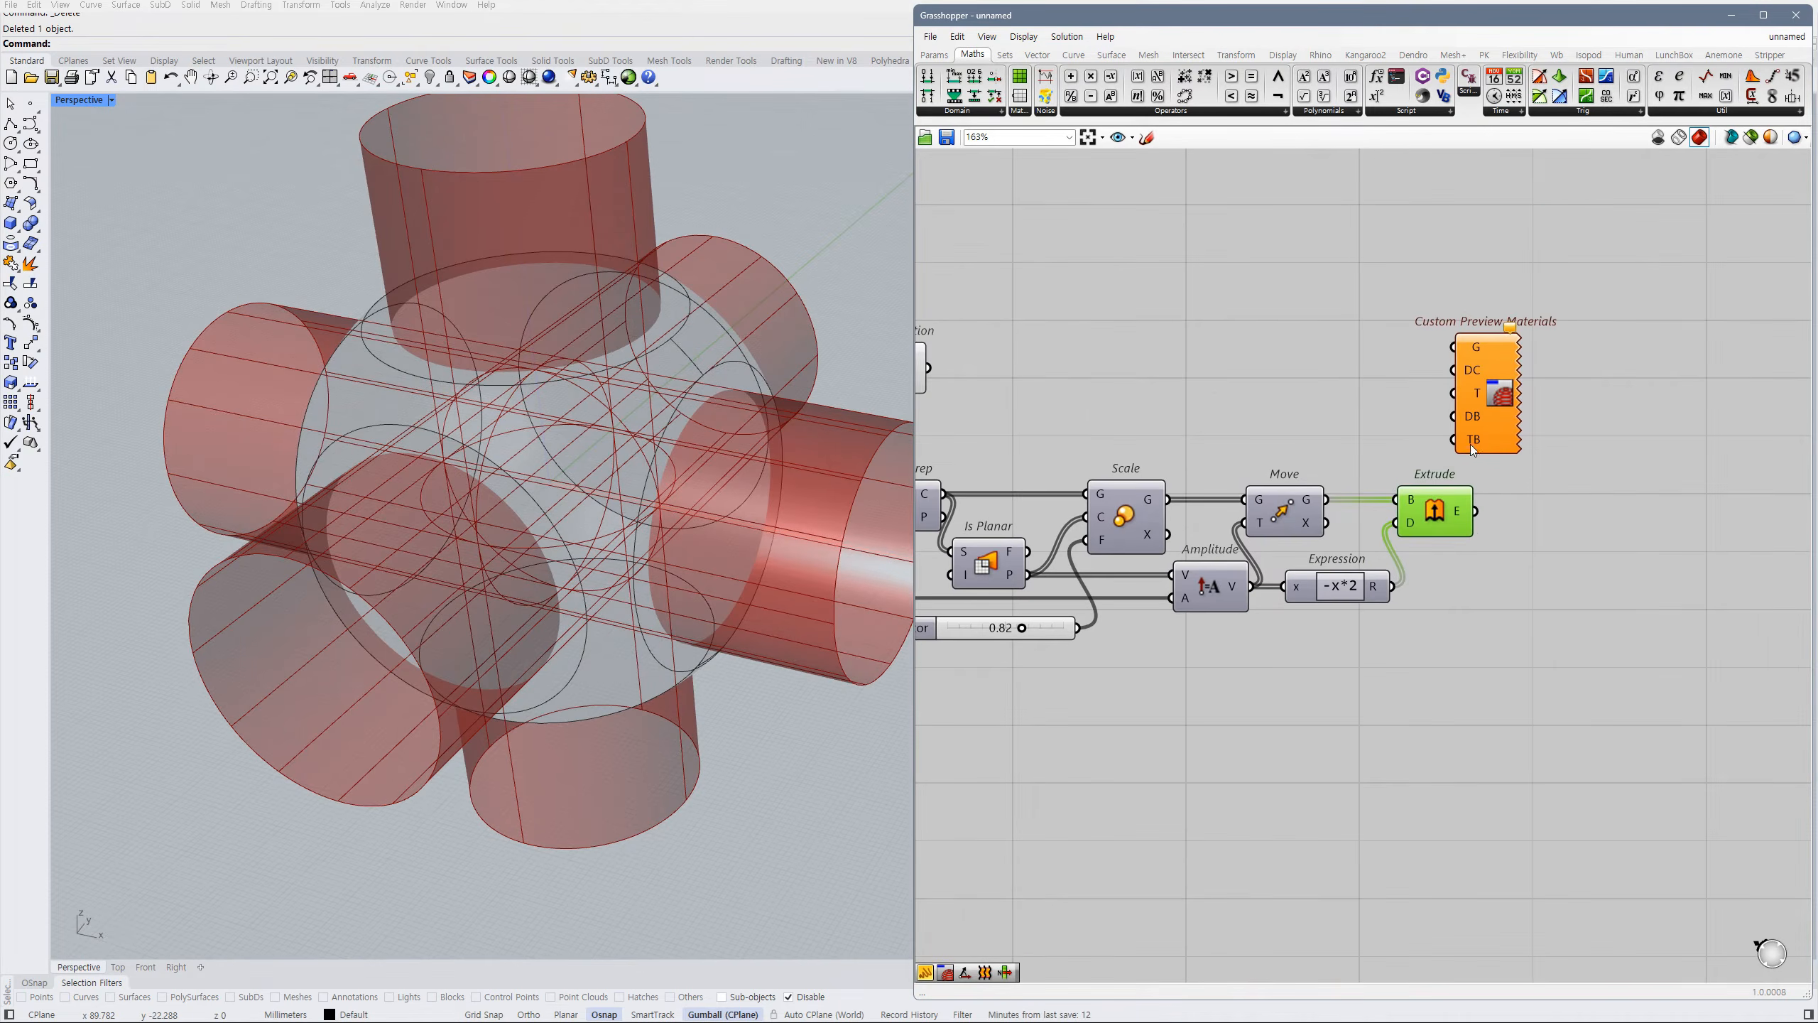
{"action": "double_click", "coordinate": [1547, 503]}
{"action": "type", "text": "cap"}
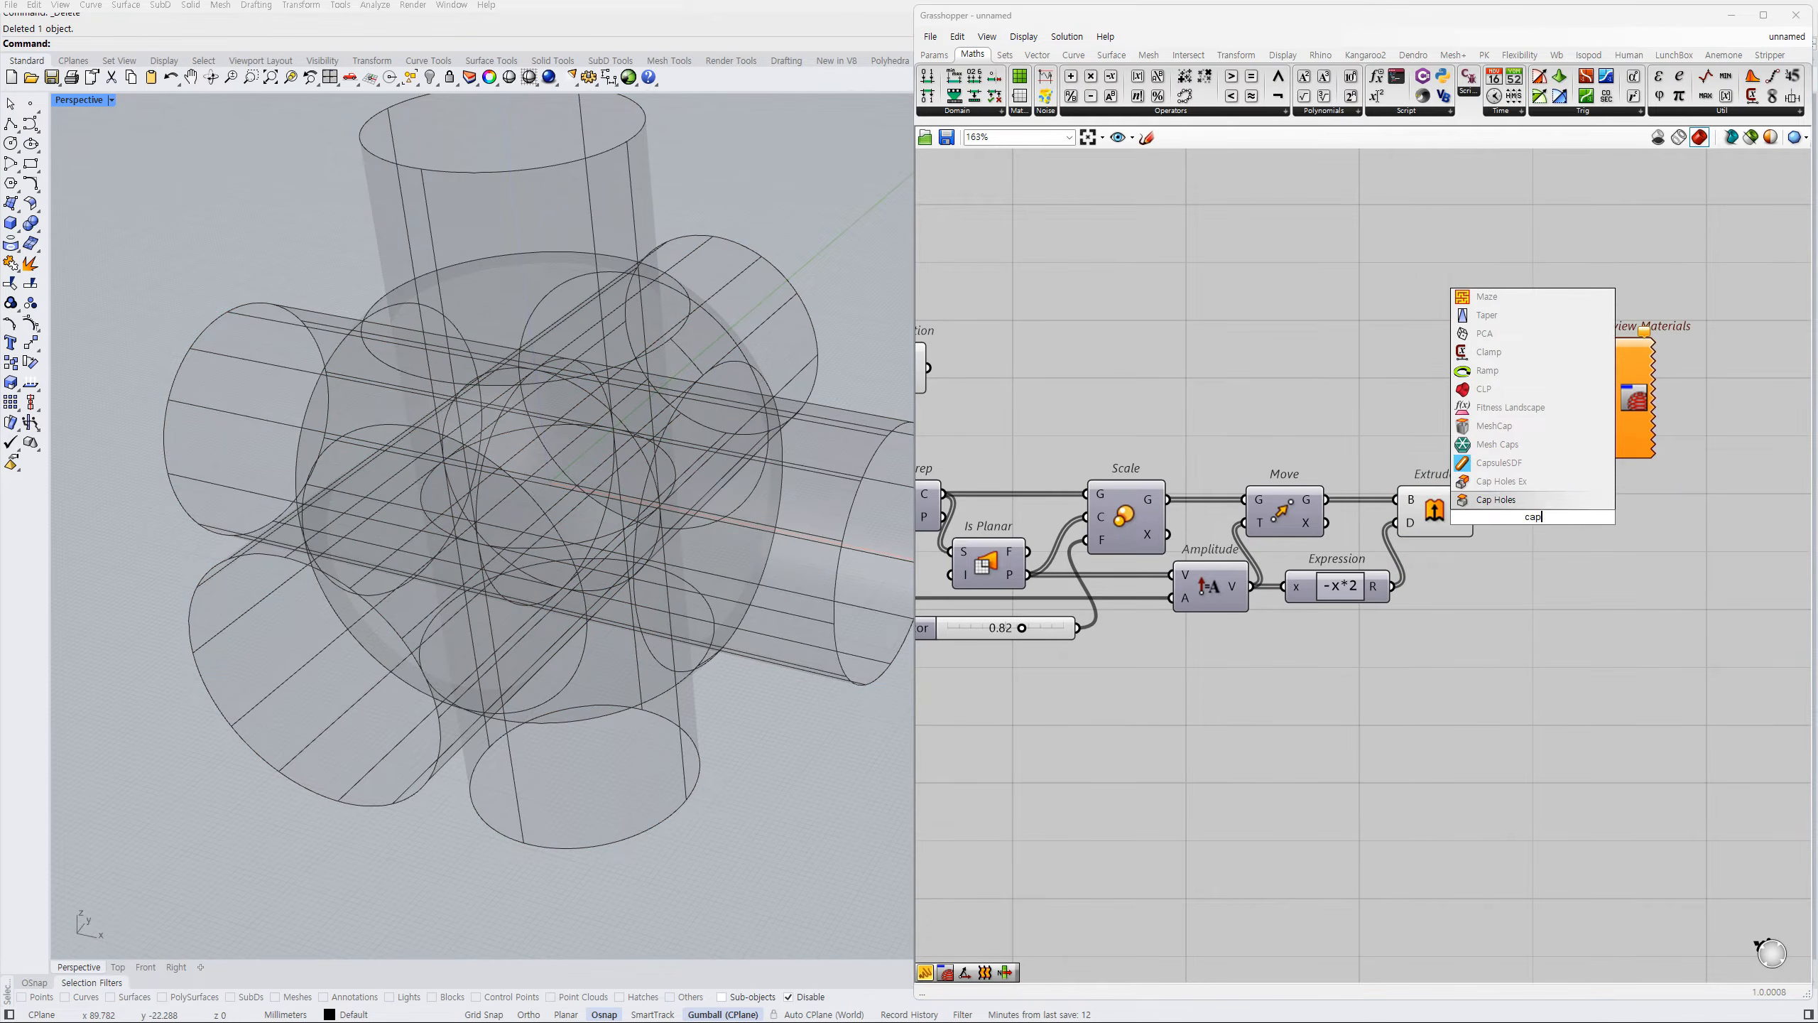
{"action": "key", "text": "Return"}
{"action": "left_click_drag", "start_coordinate": [1503, 511], "coordinate": [1439, 517]}
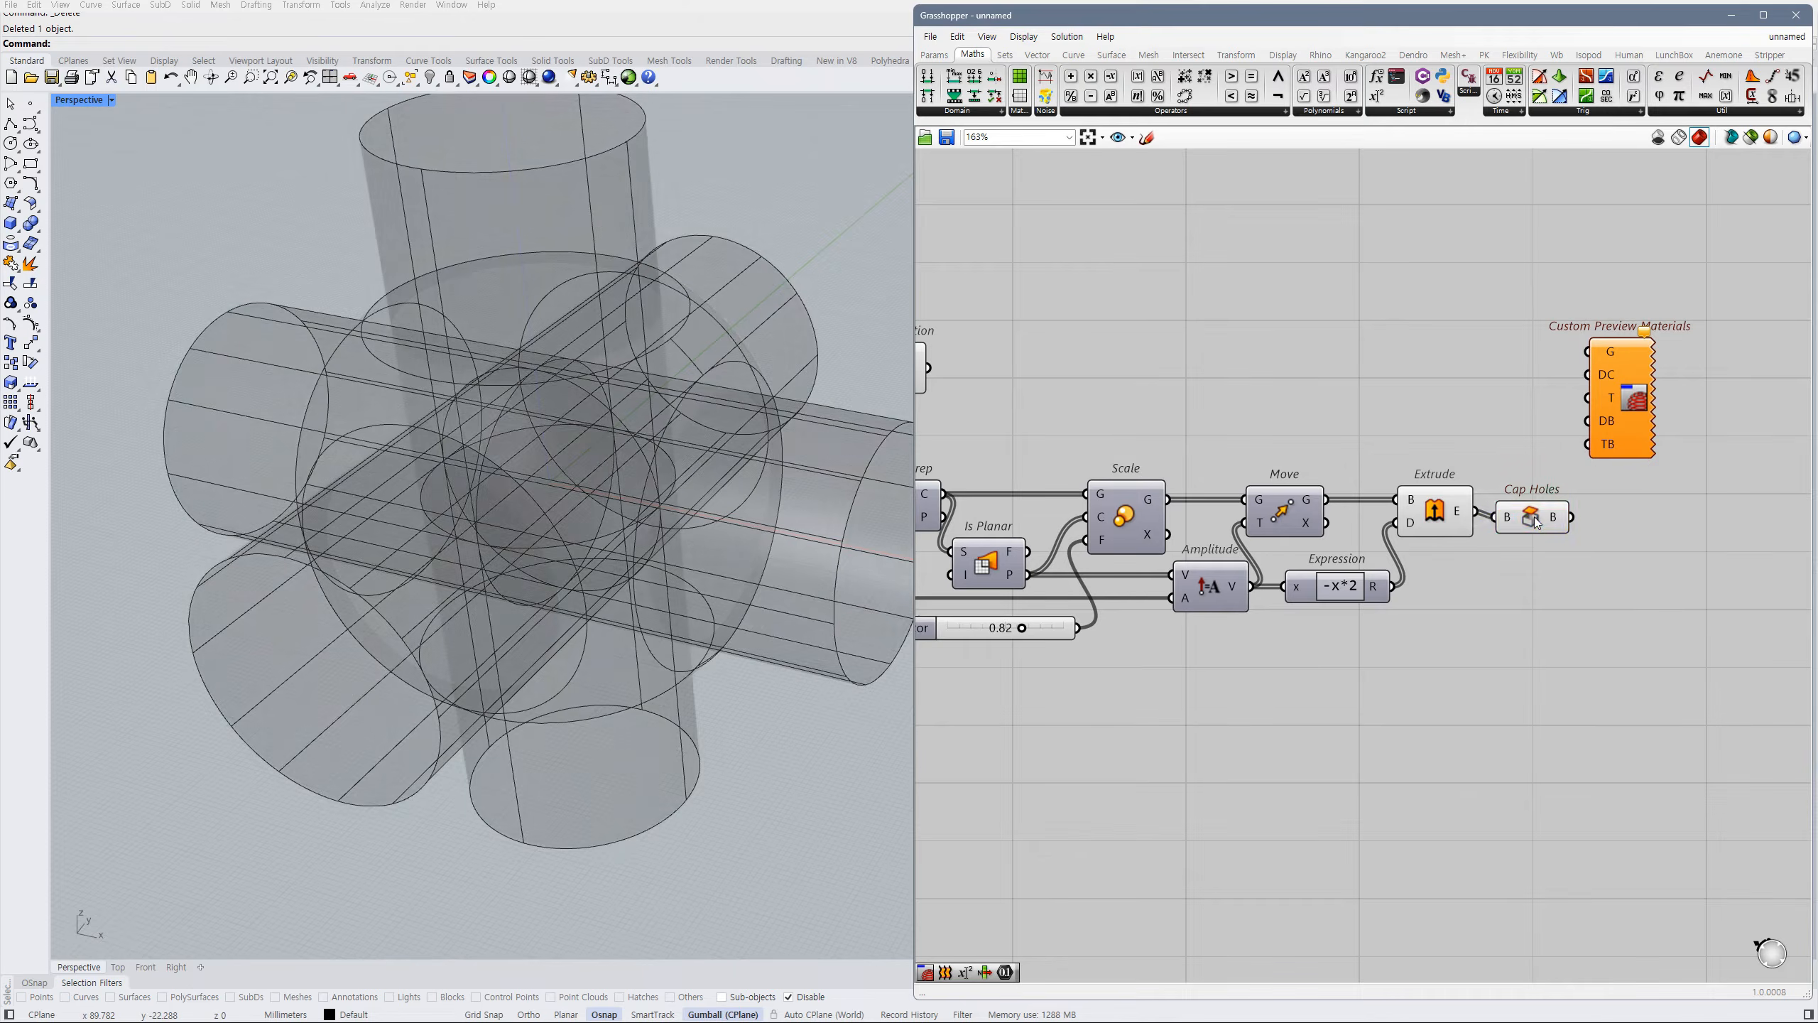
{"action": "left_click", "coordinate": [1438, 515]}
{"action": "key", "text": "ctrl+q"}
{"action": "left_click", "coordinate": [1466, 572]}
{"action": "scroll", "coordinate": [611, 592], "scroll_direction": "down", "scroll_amount": 4}
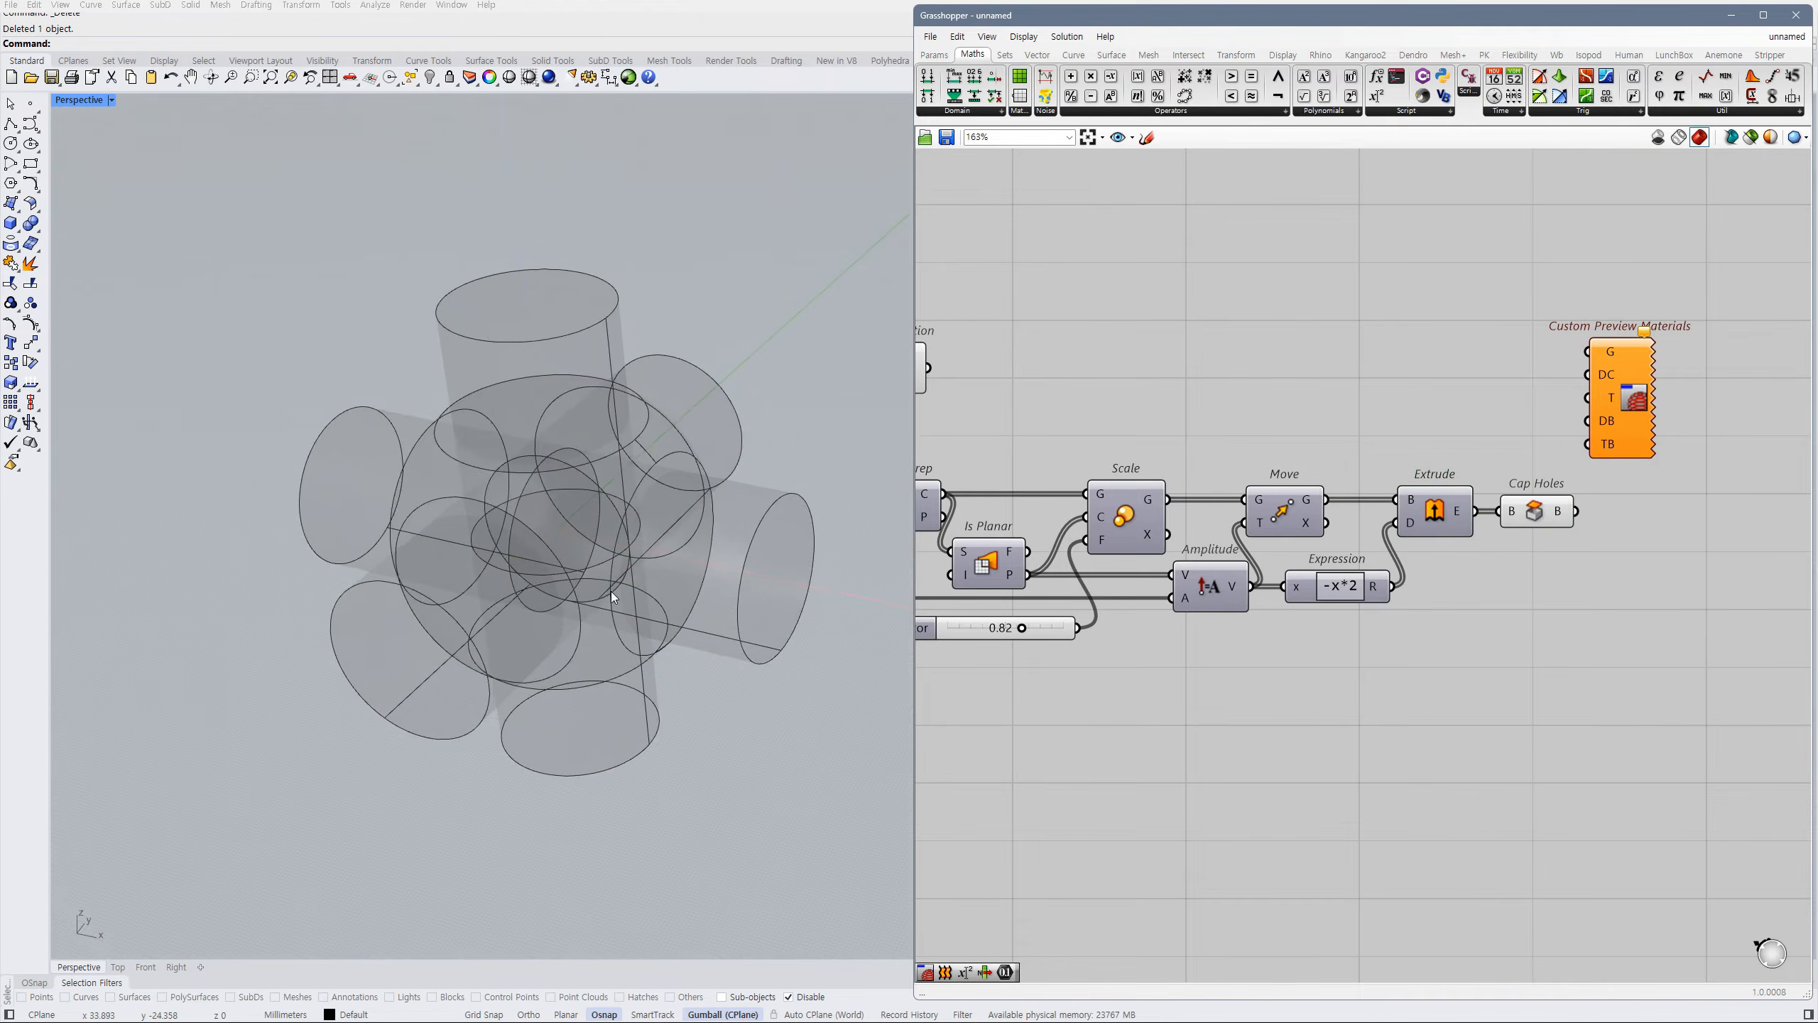
- Move the Custom Preview Materials component aside and add a Solid Difference component before it
{"action": "right_click_drag", "start_coordinate": [611, 592], "coordinate": [620, 601]}
{"action": "right_click_drag", "start_coordinate": [1603, 586], "coordinate": [1546, 612]}
{"action": "left_click_drag", "start_coordinate": [1578, 446], "coordinate": [1687, 457]}
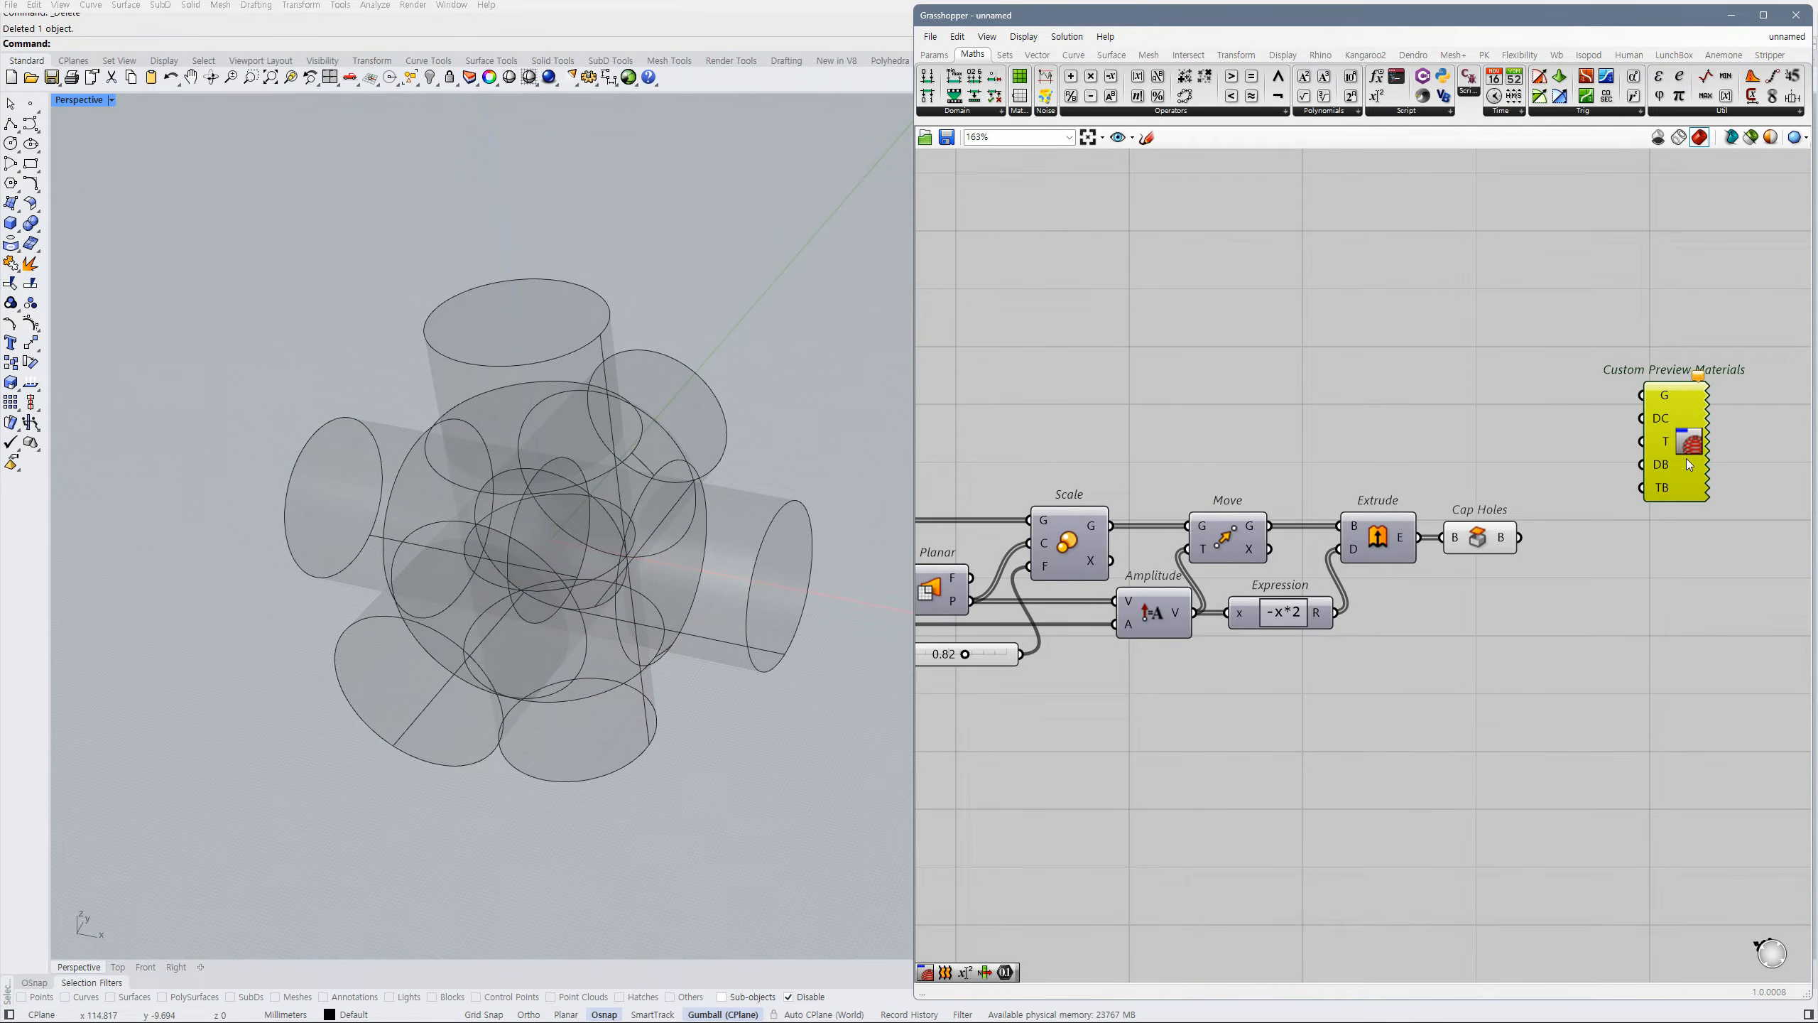
{"action": "scroll", "coordinate": [1625, 562], "scroll_direction": "down", "scroll_amount": 2}
{"action": "double_click", "coordinate": [1591, 446]}
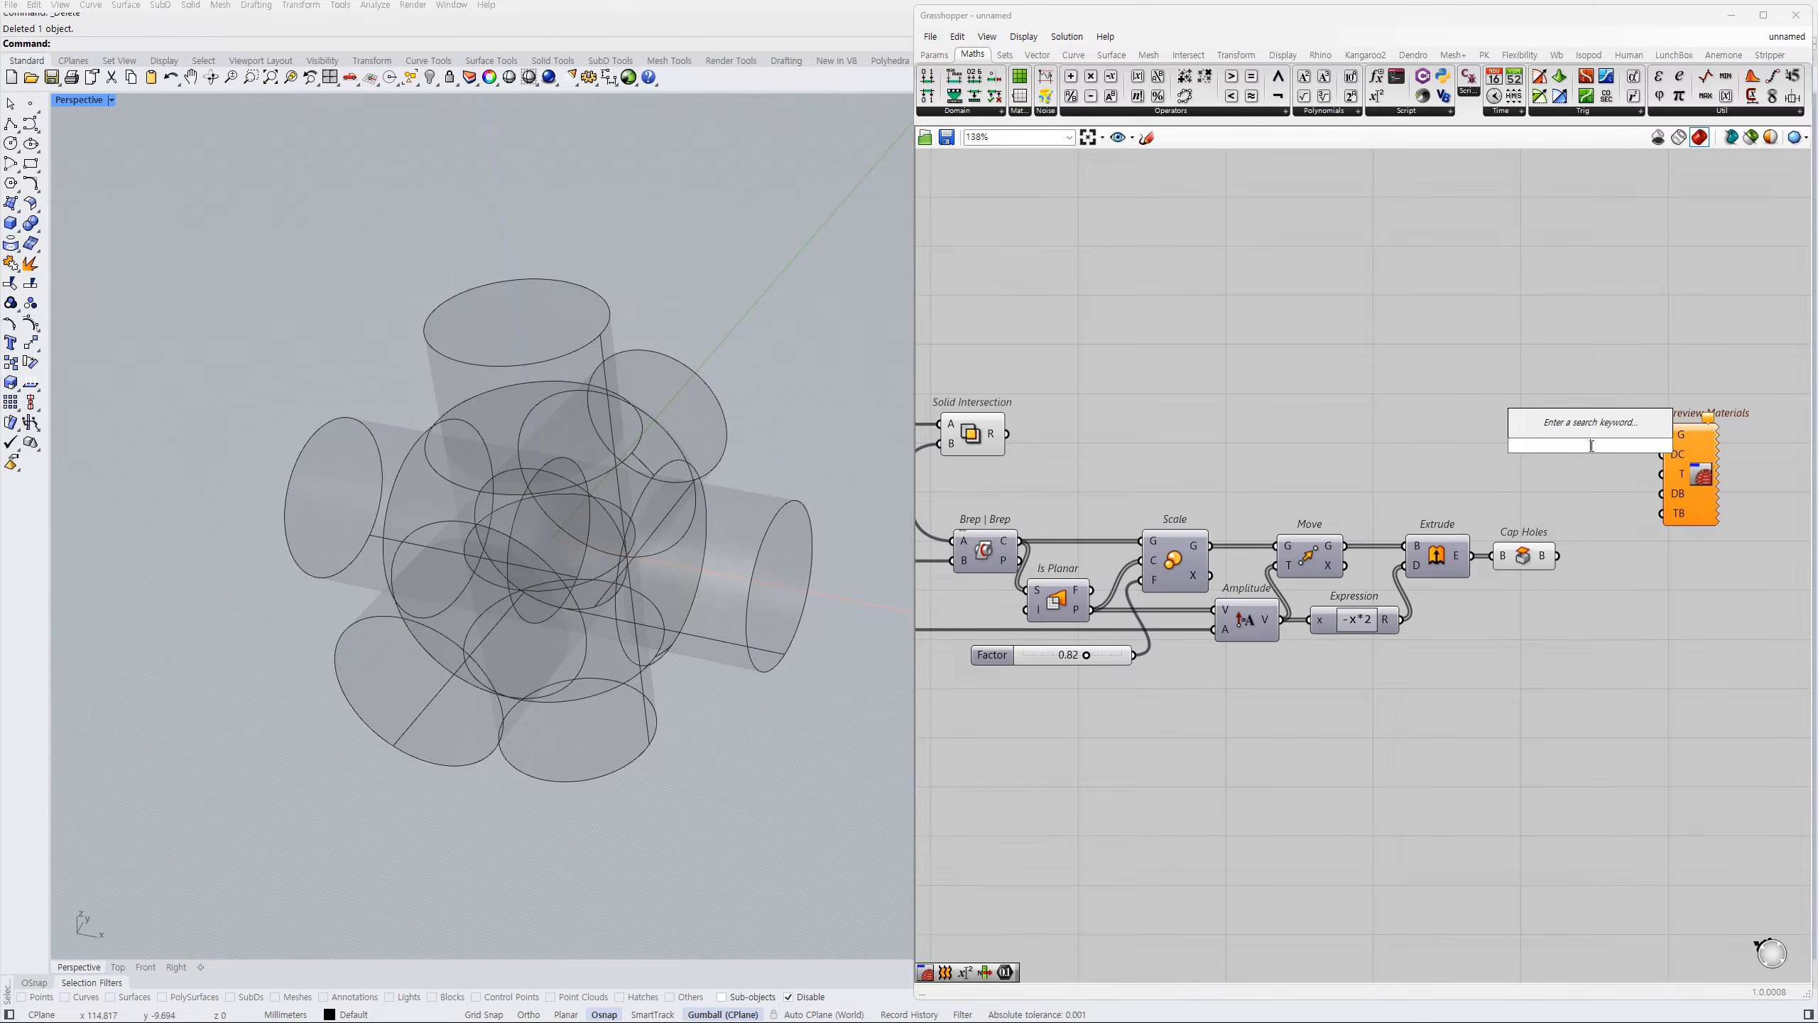
{"action": "type", "text": "diff"}
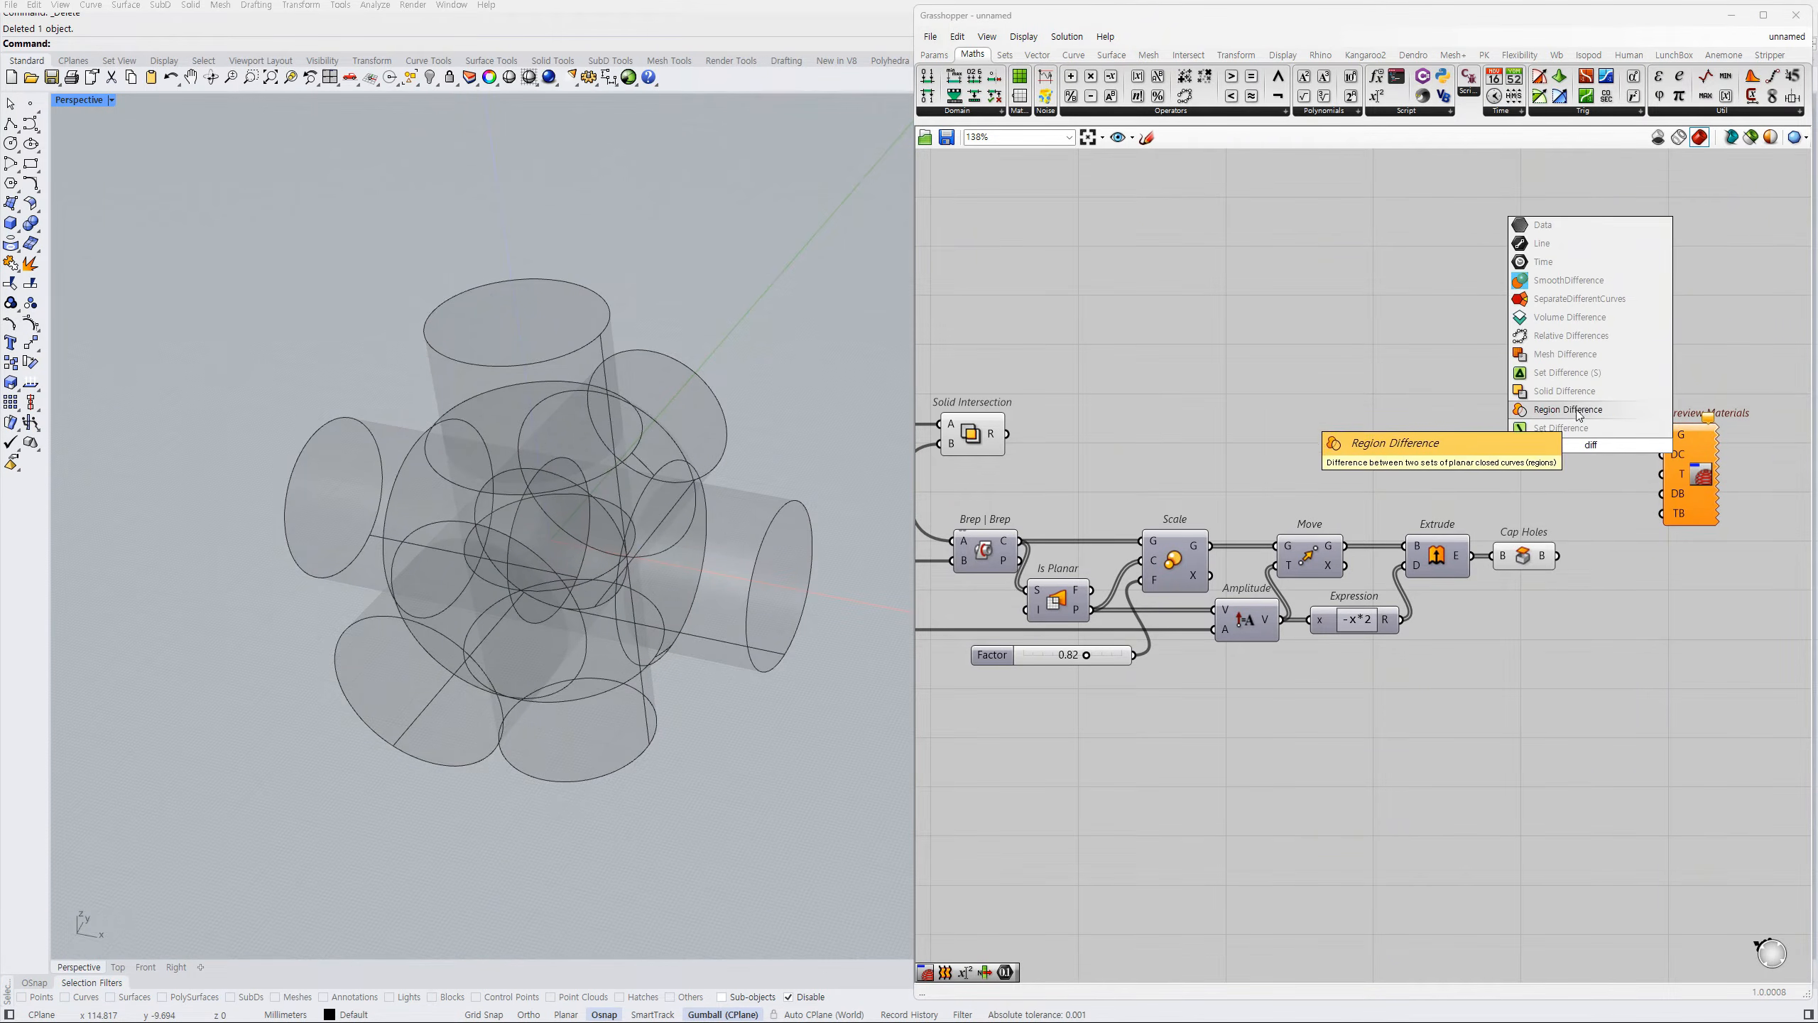
{"action": "left_click", "coordinate": [1576, 392]}
- Connect the Solid Intersection result to input A of Solid Difference and hide the previews of Solid Intersection and Cap Holes
{"action": "left_click_drag", "start_coordinate": [1585, 446], "coordinate": [1010, 434]}
{"action": "left_click", "coordinate": [984, 431]}
{"action": "key", "text": "ctrl+q"}
{"action": "left_click_drag", "start_coordinate": [1590, 438], "coordinate": [1596, 450]}
{"action": "left_click", "coordinate": [1525, 560]}
{"action": "key", "text": "ctrl+q"}
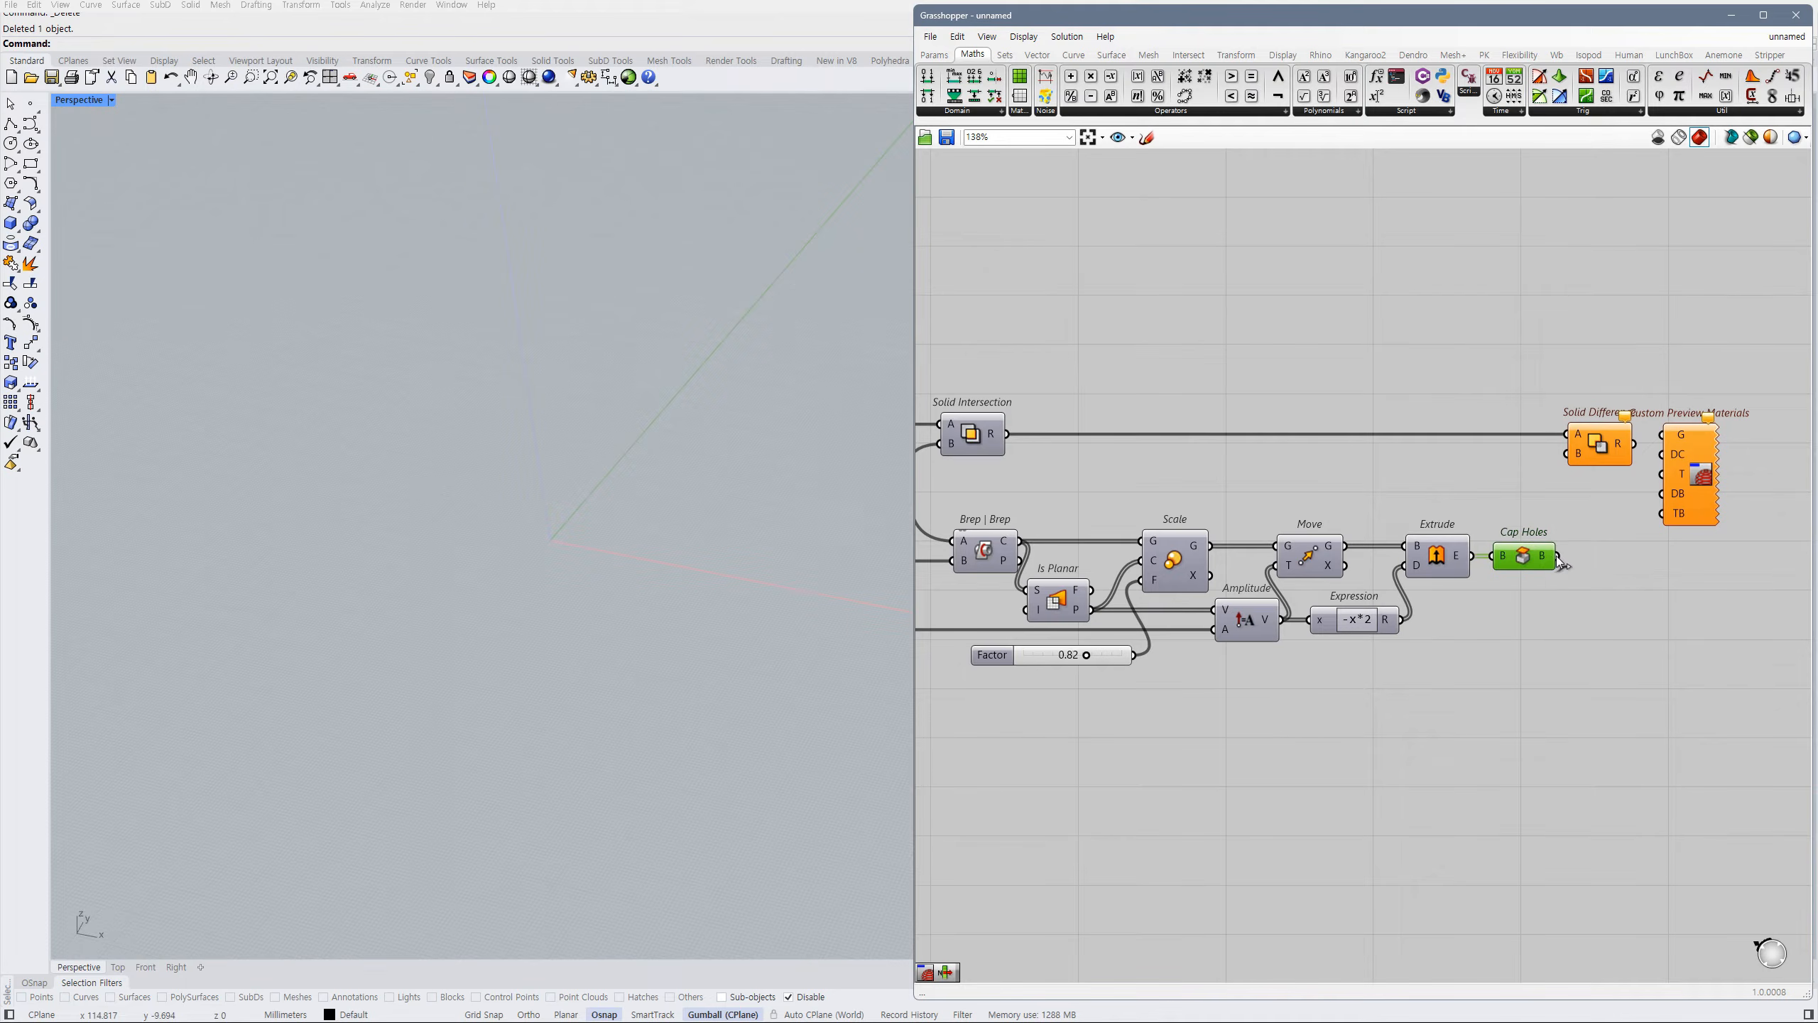
- Connect the Cap Holes output to input B of Solid Difference and feed the difference result to Custom Preview Materials' geometry input
{"action": "left_click_drag", "start_coordinate": [1559, 558], "coordinate": [1566, 454]}
{"action": "left_click", "coordinate": [1585, 512]}
{"action": "right_click_drag", "start_coordinate": [1585, 511], "coordinate": [1501, 508]}
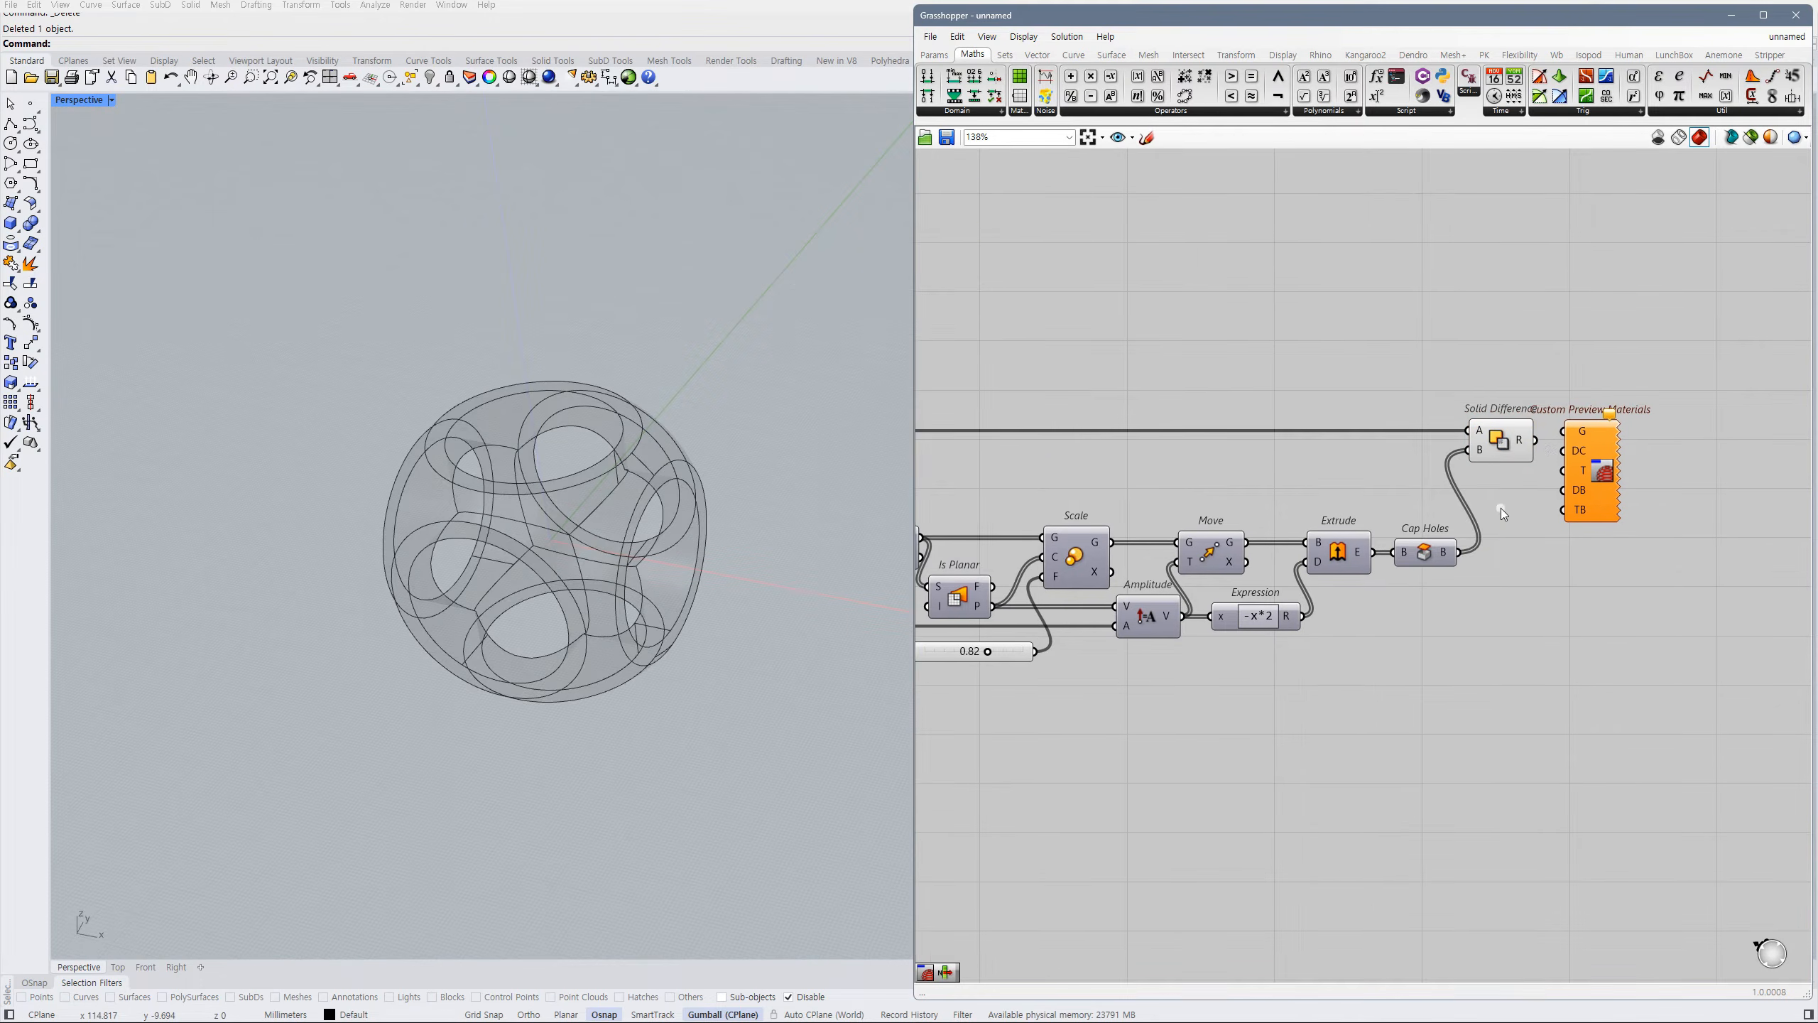
{"action": "mouse_move", "coordinate": [1536, 440]}
{"action": "left_mouse_down"}
{"action": "mouse_move", "coordinate": [1562, 431]}
{"action": "mouse_move", "coordinate": [1677, 482]}
{"action": "left_mouse_up"}
{"action": "left_click", "coordinate": [1585, 545]}
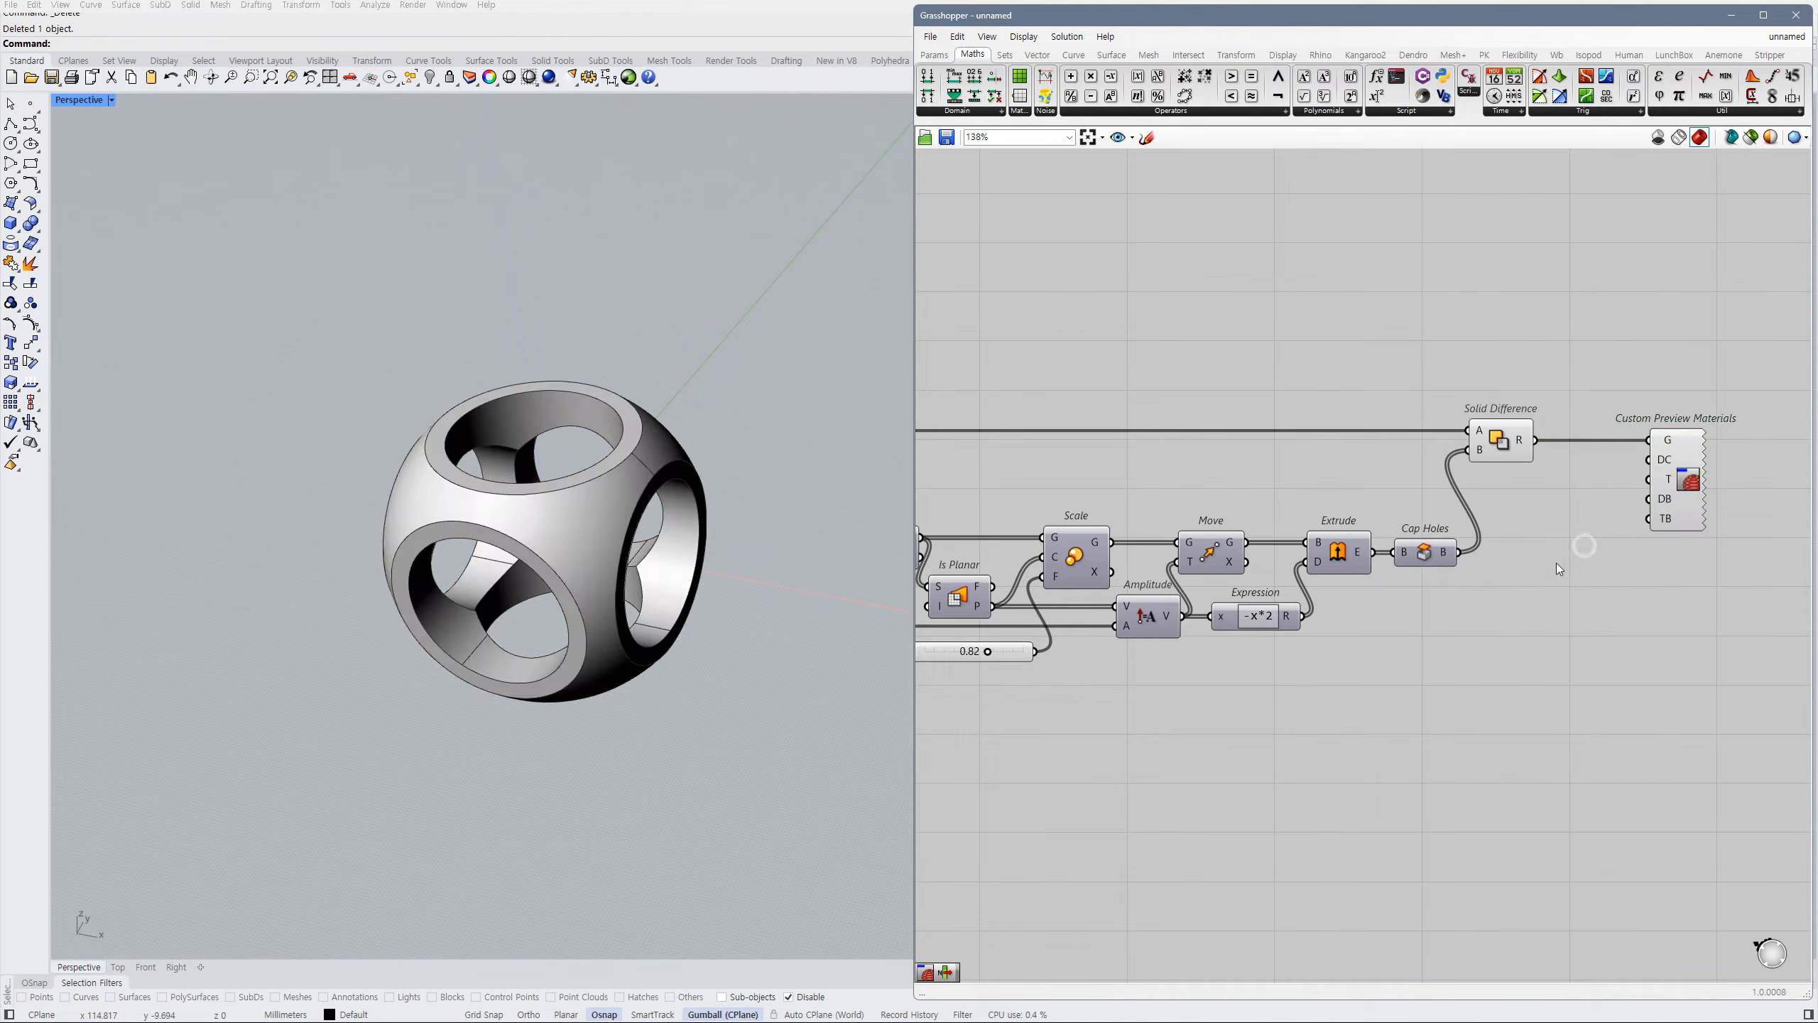
- Set the Factor slider that scales the face circles to 0.85
{"action": "mouse_move", "coordinate": [632, 634]}
{"action": "right_mouse_down"}
{"action": "mouse_move", "coordinate": [598, 605]}
{"action": "mouse_move", "coordinate": [645, 620]}
{"action": "mouse_move", "coordinate": [661, 536]}
{"action": "mouse_move", "coordinate": [628, 649]}
{"action": "right_mouse_up"}
{"action": "scroll", "coordinate": [596, 606], "scroll_direction": "up", "scroll_amount": 4}
{"action": "right_click_drag", "start_coordinate": [1043, 651], "coordinate": [1286, 634]}
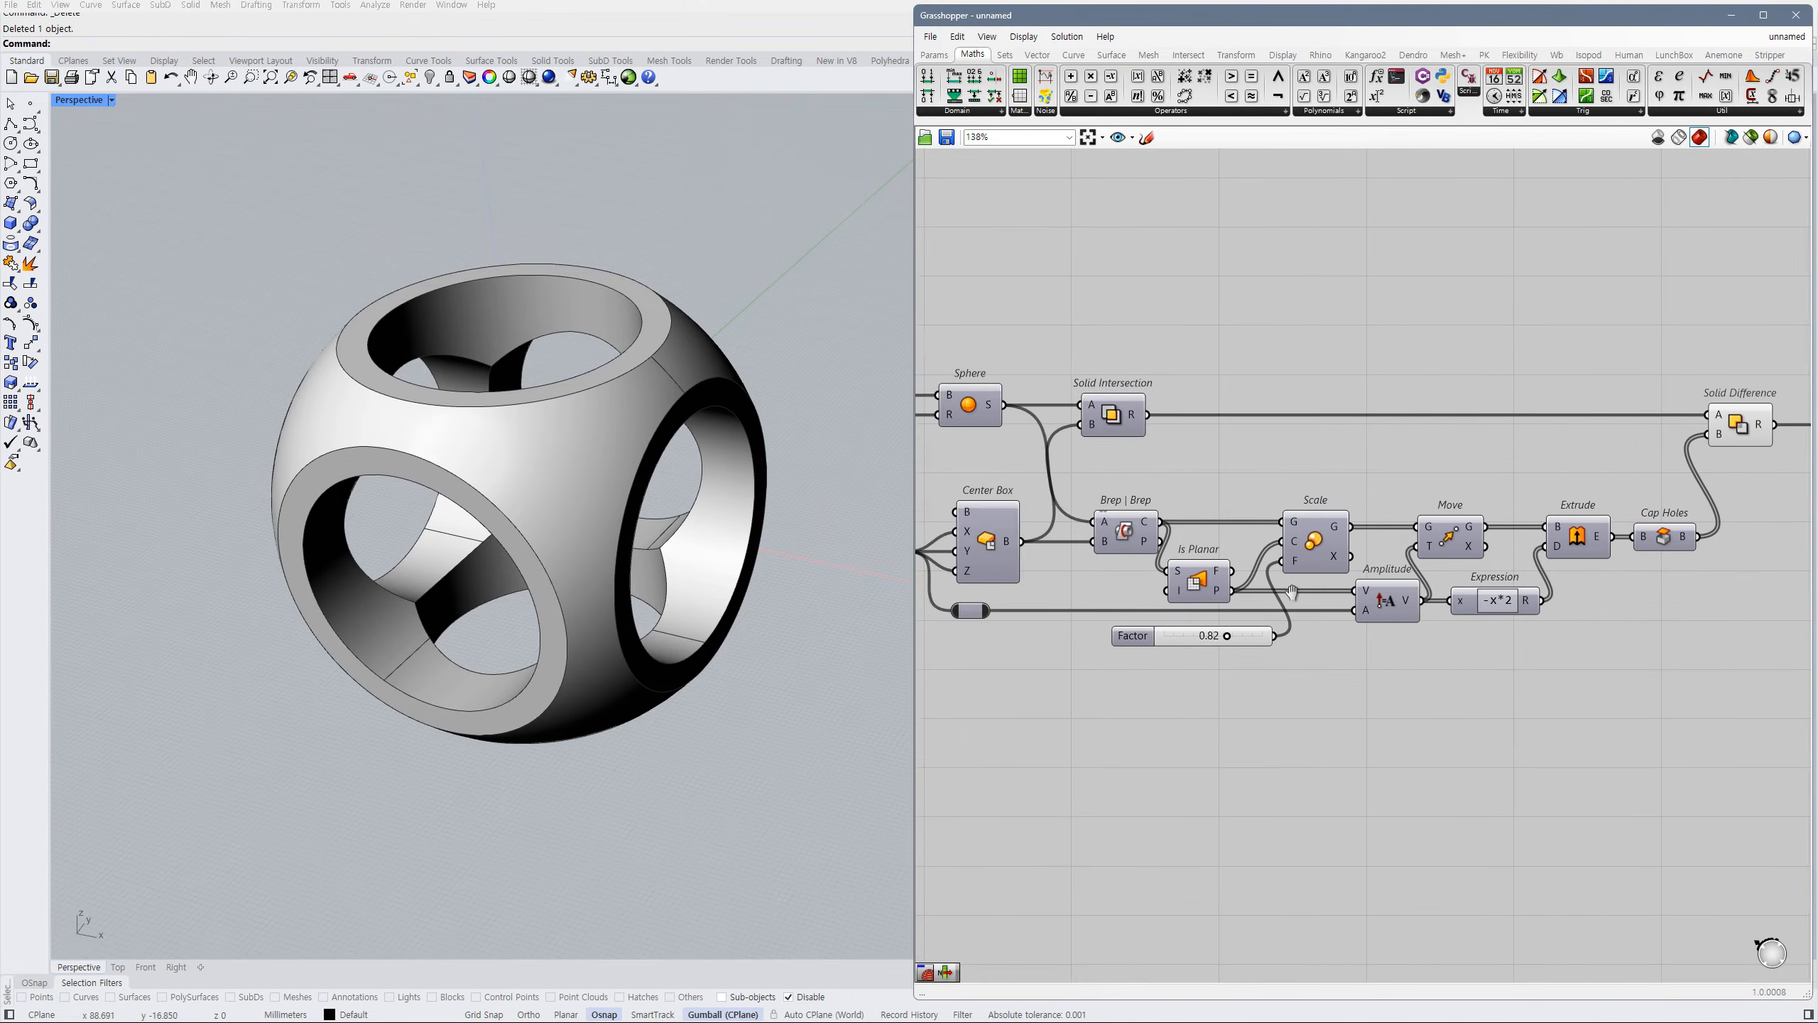
{"action": "scroll", "coordinate": [1263, 646], "scroll_direction": "down", "scroll_amount": 1}
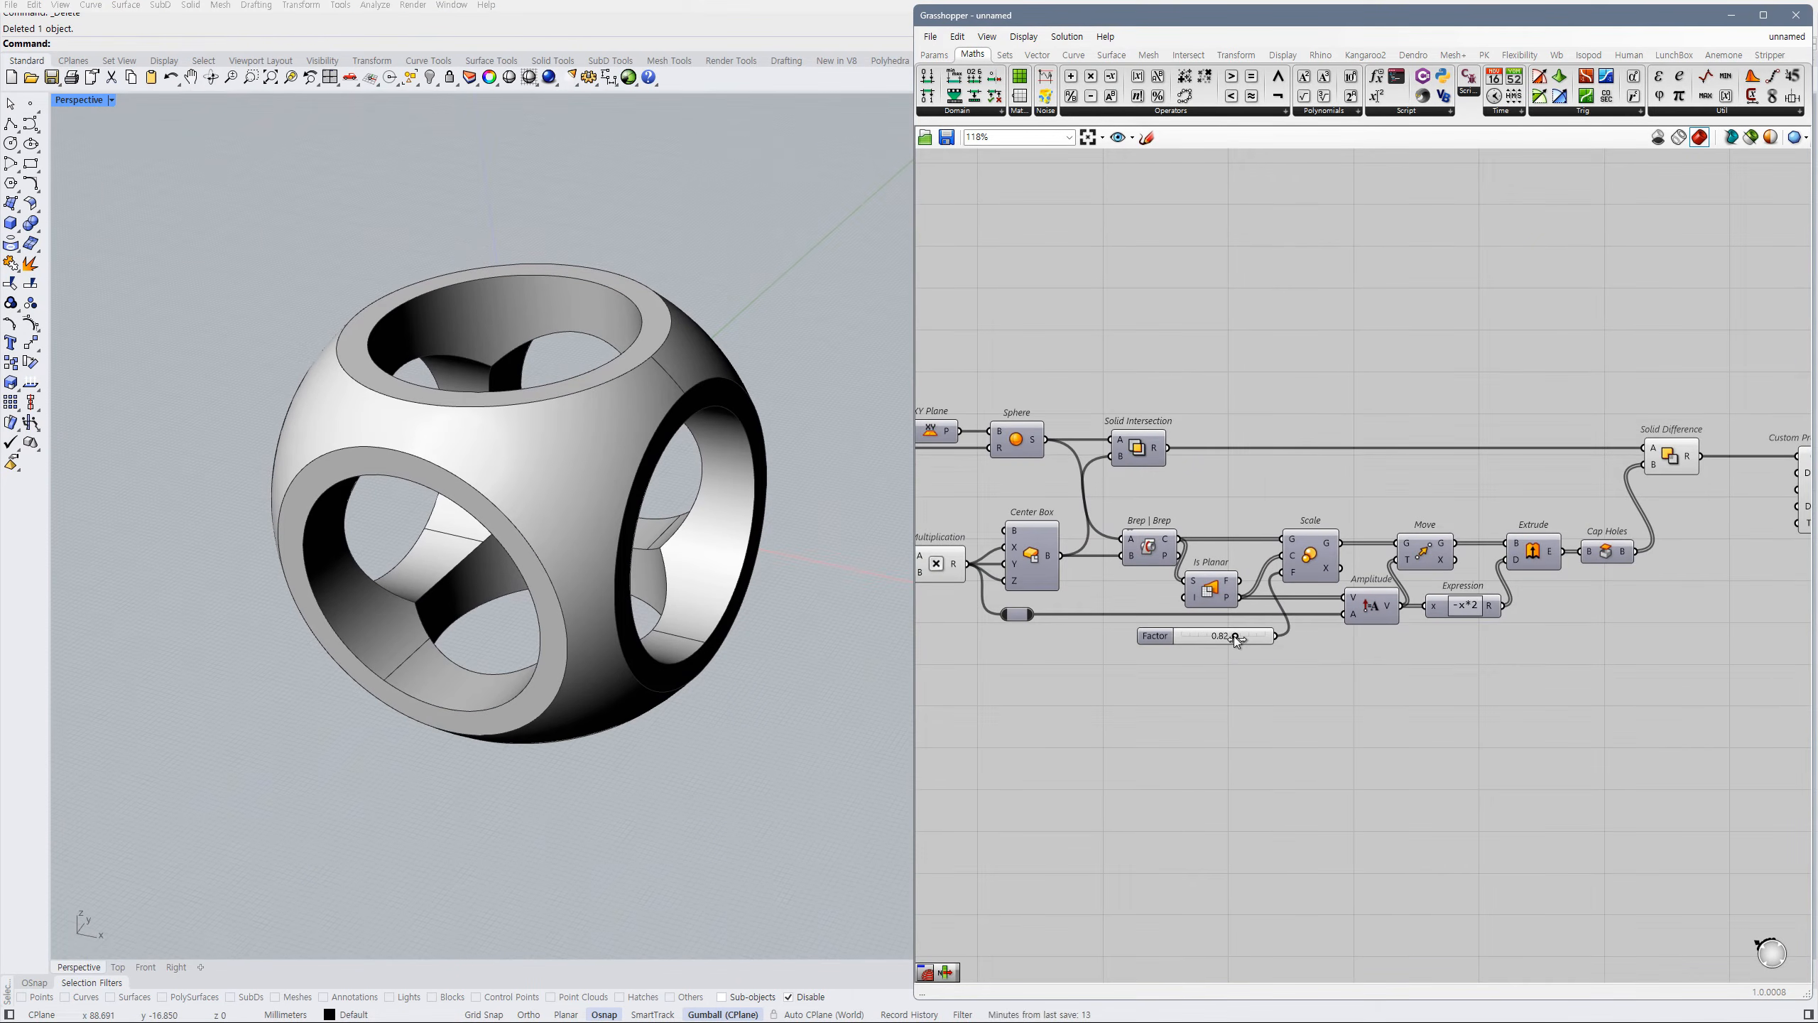
{"action": "left_click_drag", "start_coordinate": [1235, 636], "coordinate": [1239, 638]}
{"action": "mouse_move", "coordinate": [757, 615]}
{"action": "right_mouse_down"}
{"action": "mouse_move", "coordinate": [831, 559]}
{"action": "mouse_move", "coordinate": [795, 550]}
{"action": "mouse_move", "coordinate": [780, 598]}
{"action": "right_mouse_up"}
- Add a second Scale component in the free space beside Solid Intersection
{"action": "right_click_drag", "start_coordinate": [1229, 472], "coordinate": [1352, 478]}
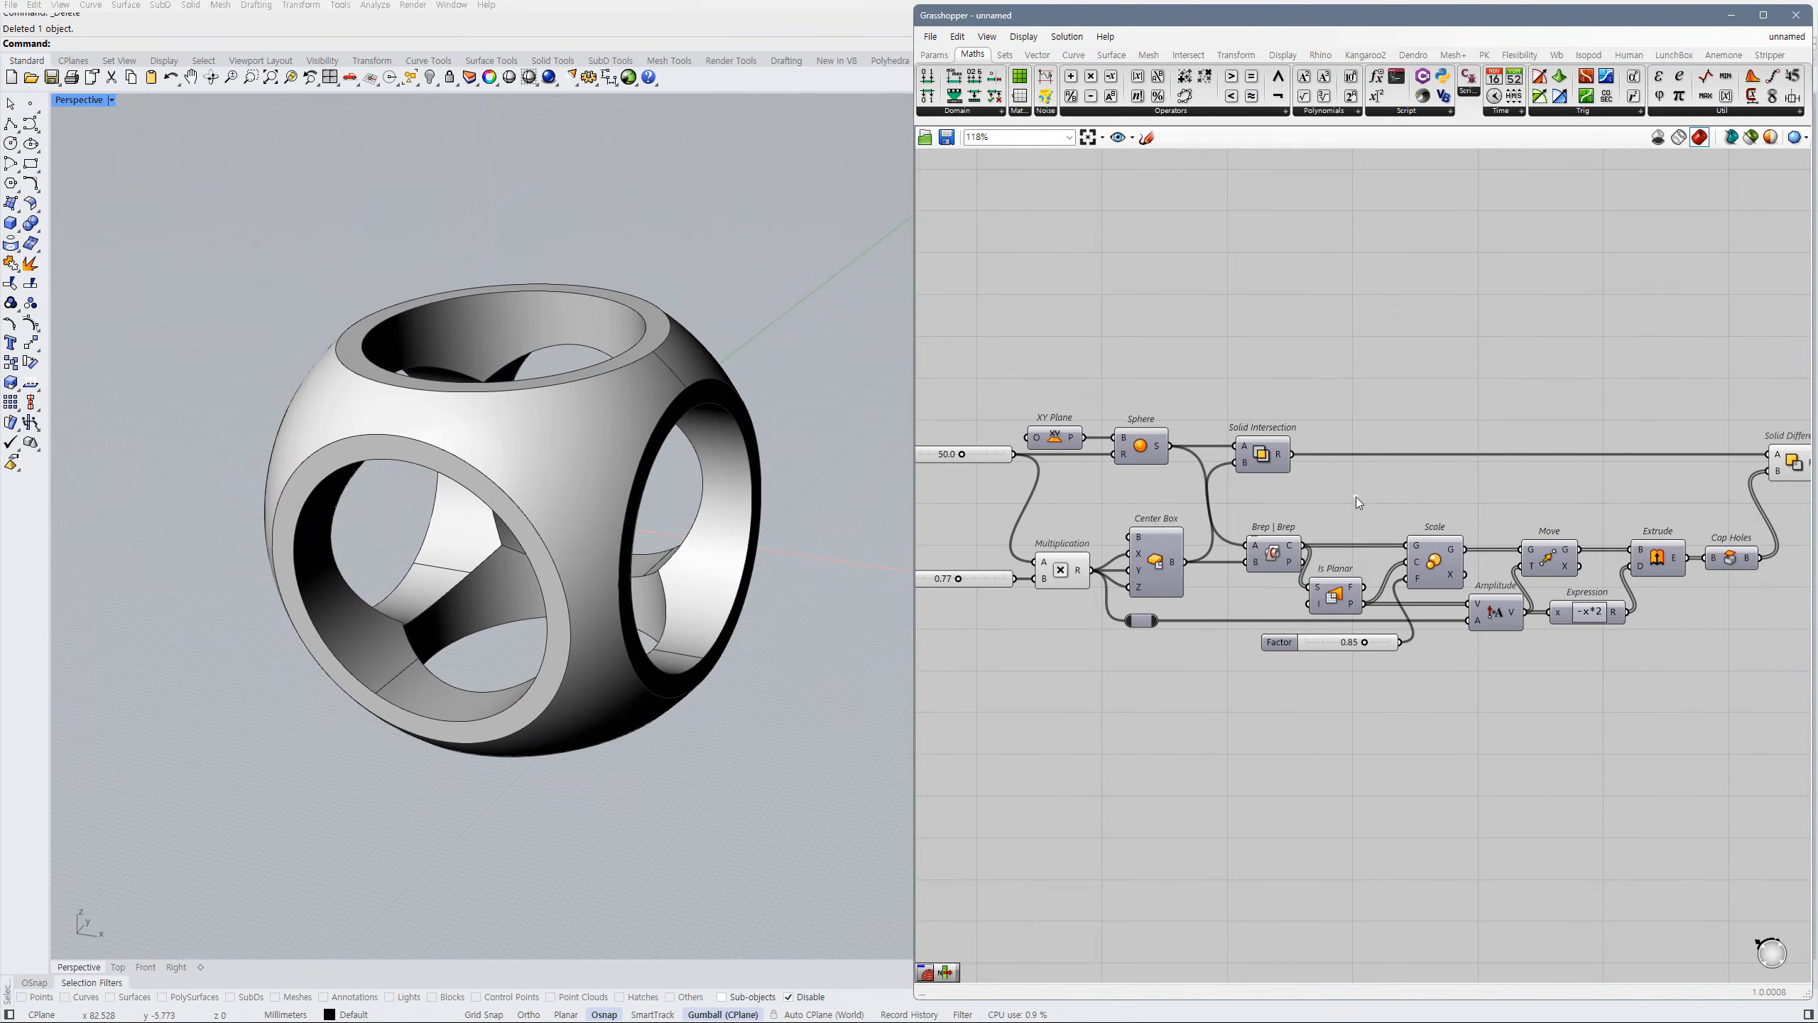
{"action": "double_click", "coordinate": [1358, 499]}
{"action": "type", "text": "scale"}
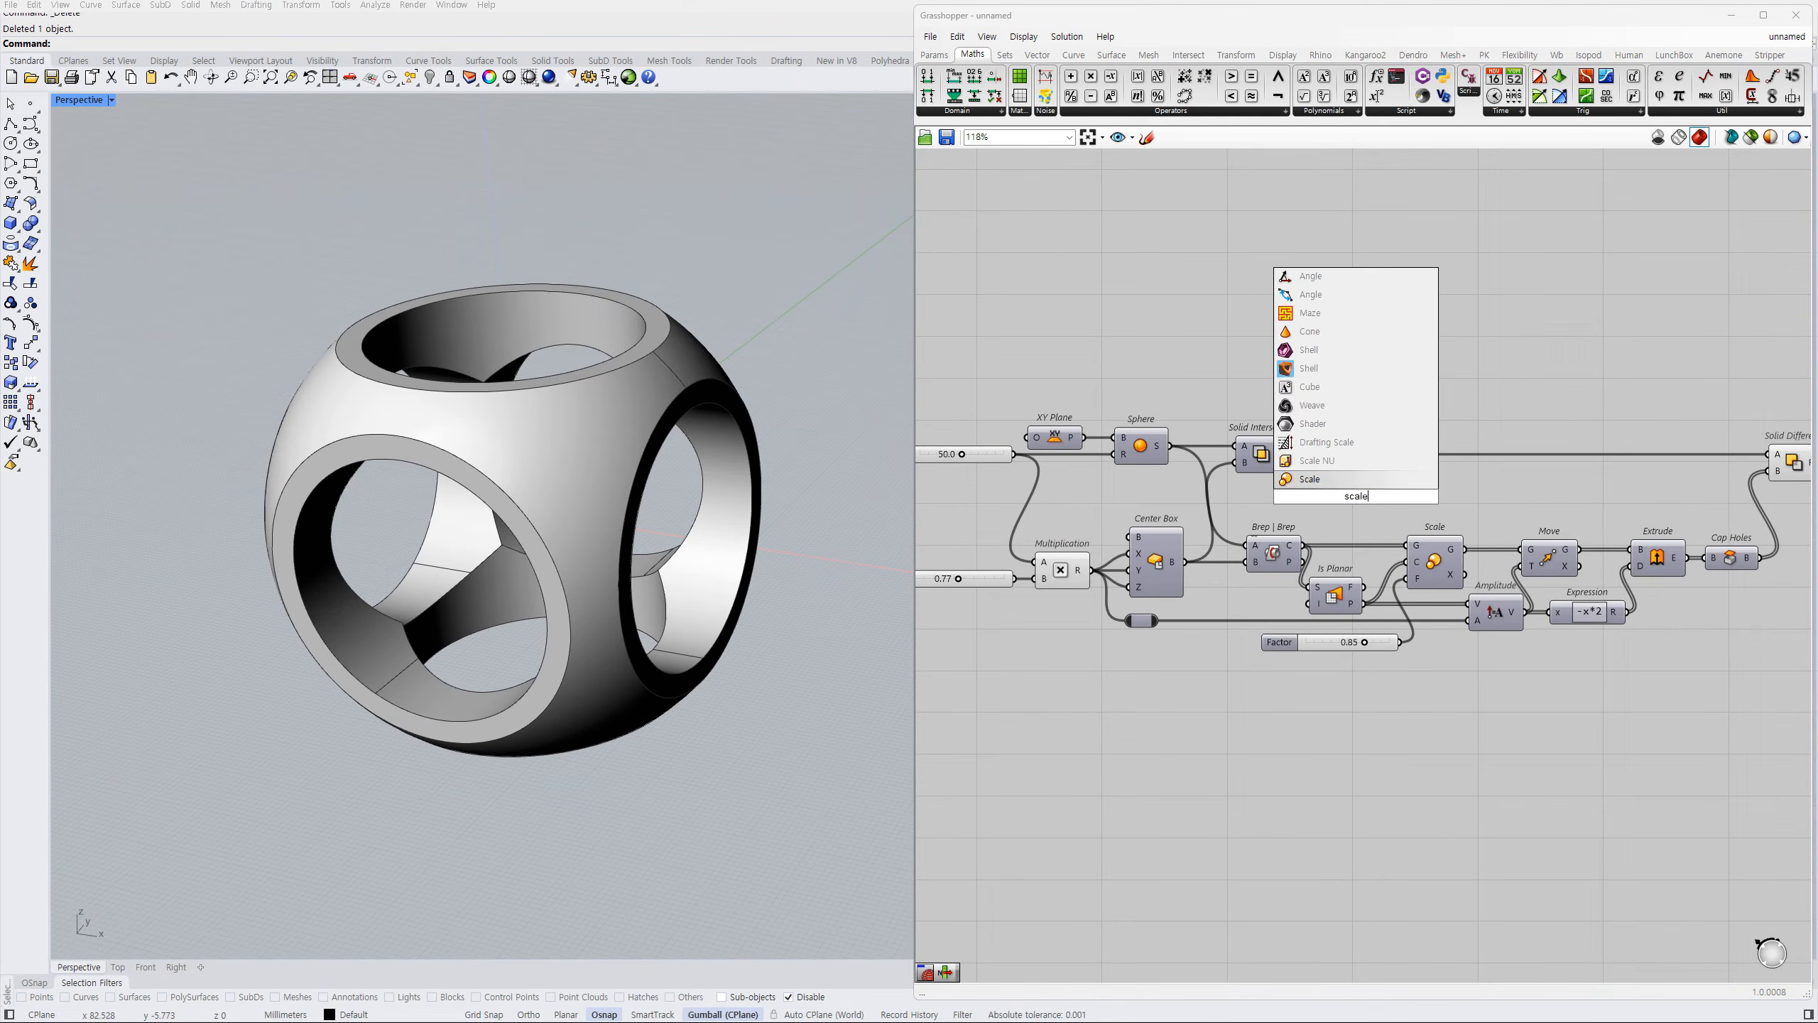
{"action": "key", "text": "Return"}
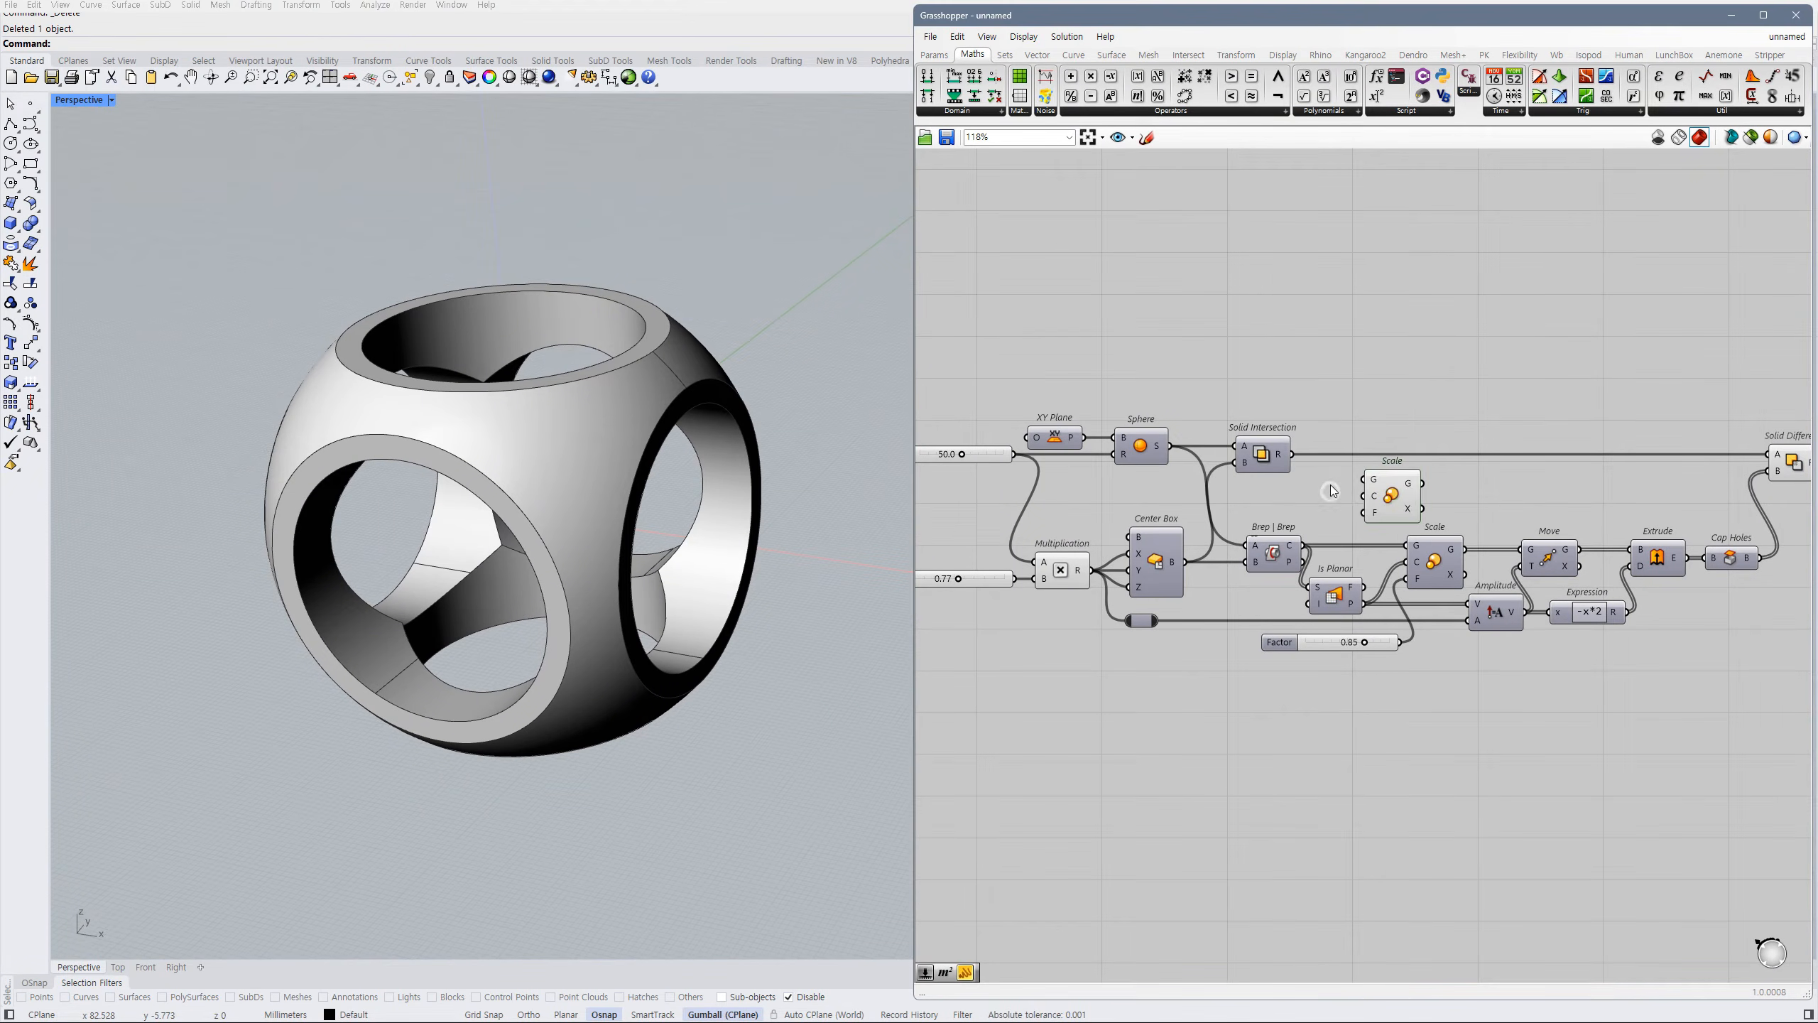
- Insert a relay on the Solid Intersection output wire and connect it to the new Scale component's geometry input
{"action": "scroll", "coordinate": [1327, 452], "scroll_direction": "up", "scroll_amount": 2}
{"action": "scroll", "coordinate": [1303, 458], "scroll_direction": "up", "scroll_amount": 3}
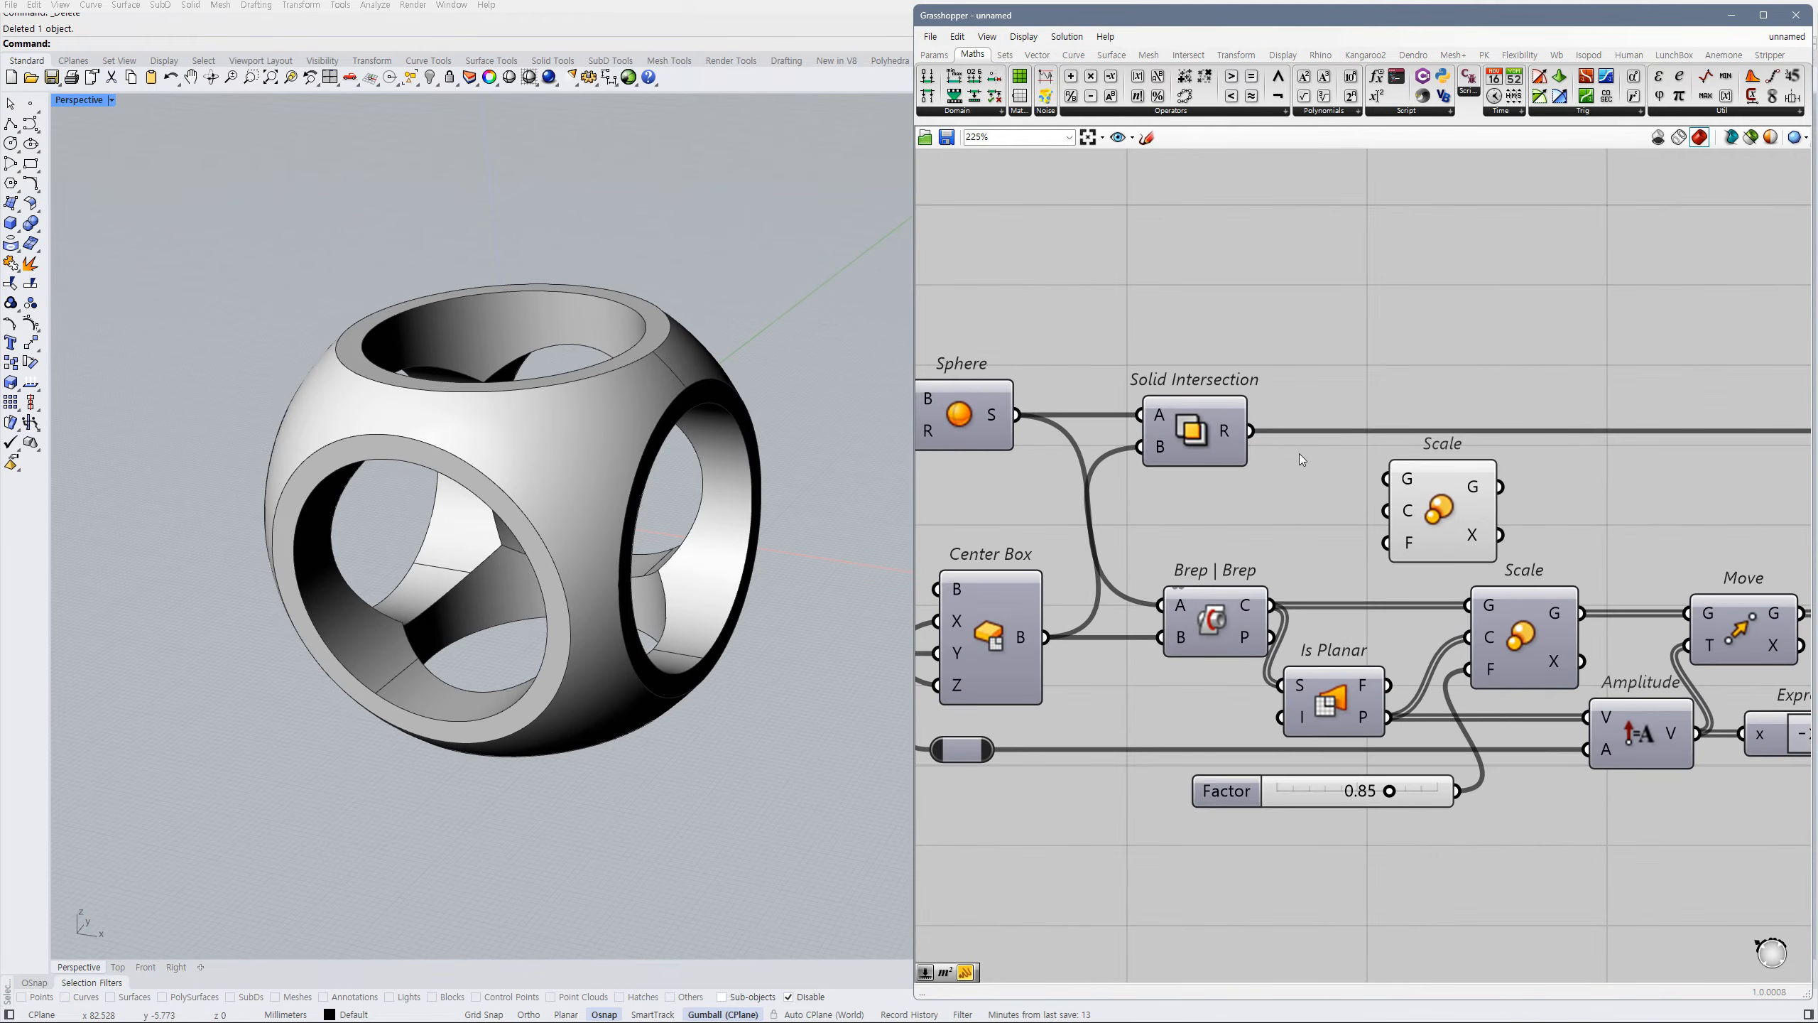
{"action": "double_click", "coordinate": [1276, 431]}
{"action": "left_click_drag", "start_coordinate": [1356, 431], "coordinate": [1458, 489]}
{"action": "left_click", "coordinate": [1327, 500]}
{"action": "right_click_drag", "start_coordinate": [1166, 495], "coordinate": [1354, 487]}
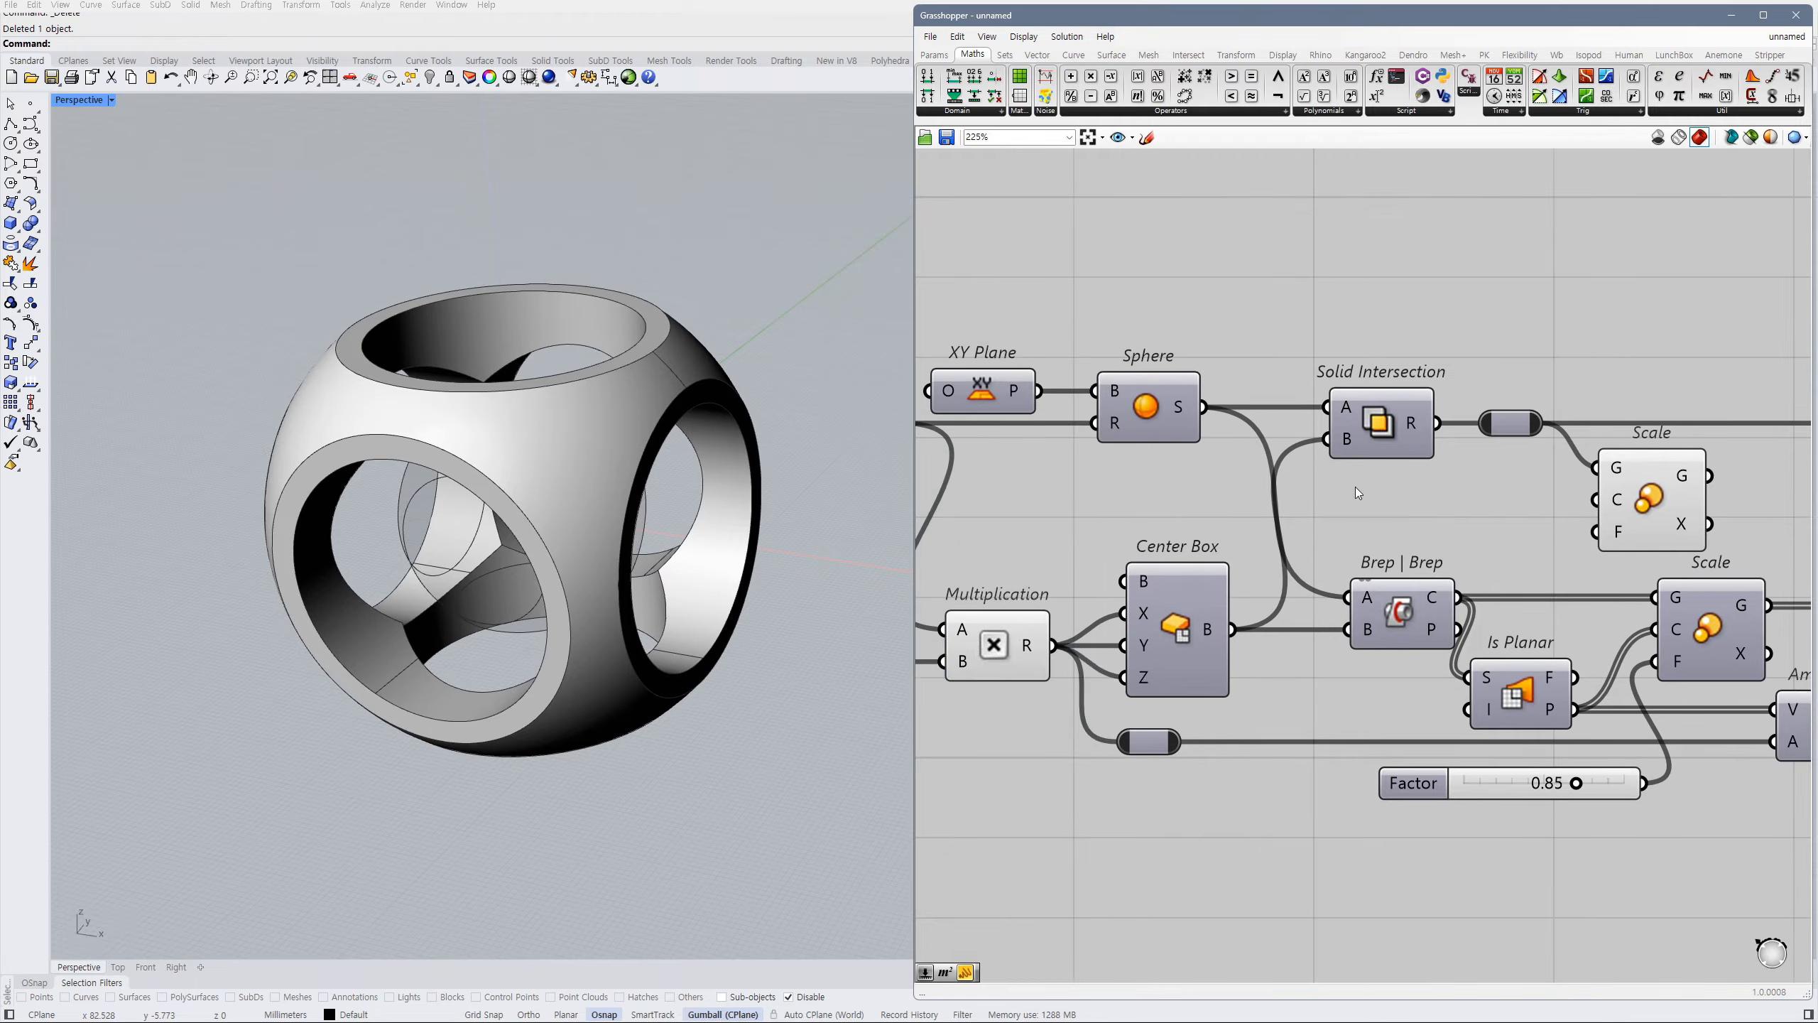
- Move the XY Plane component below Sphere and connect its plane to the new Scale component's center input
{"action": "scroll", "coordinate": [1346, 488], "scroll_direction": "down", "scroll_amount": 1}
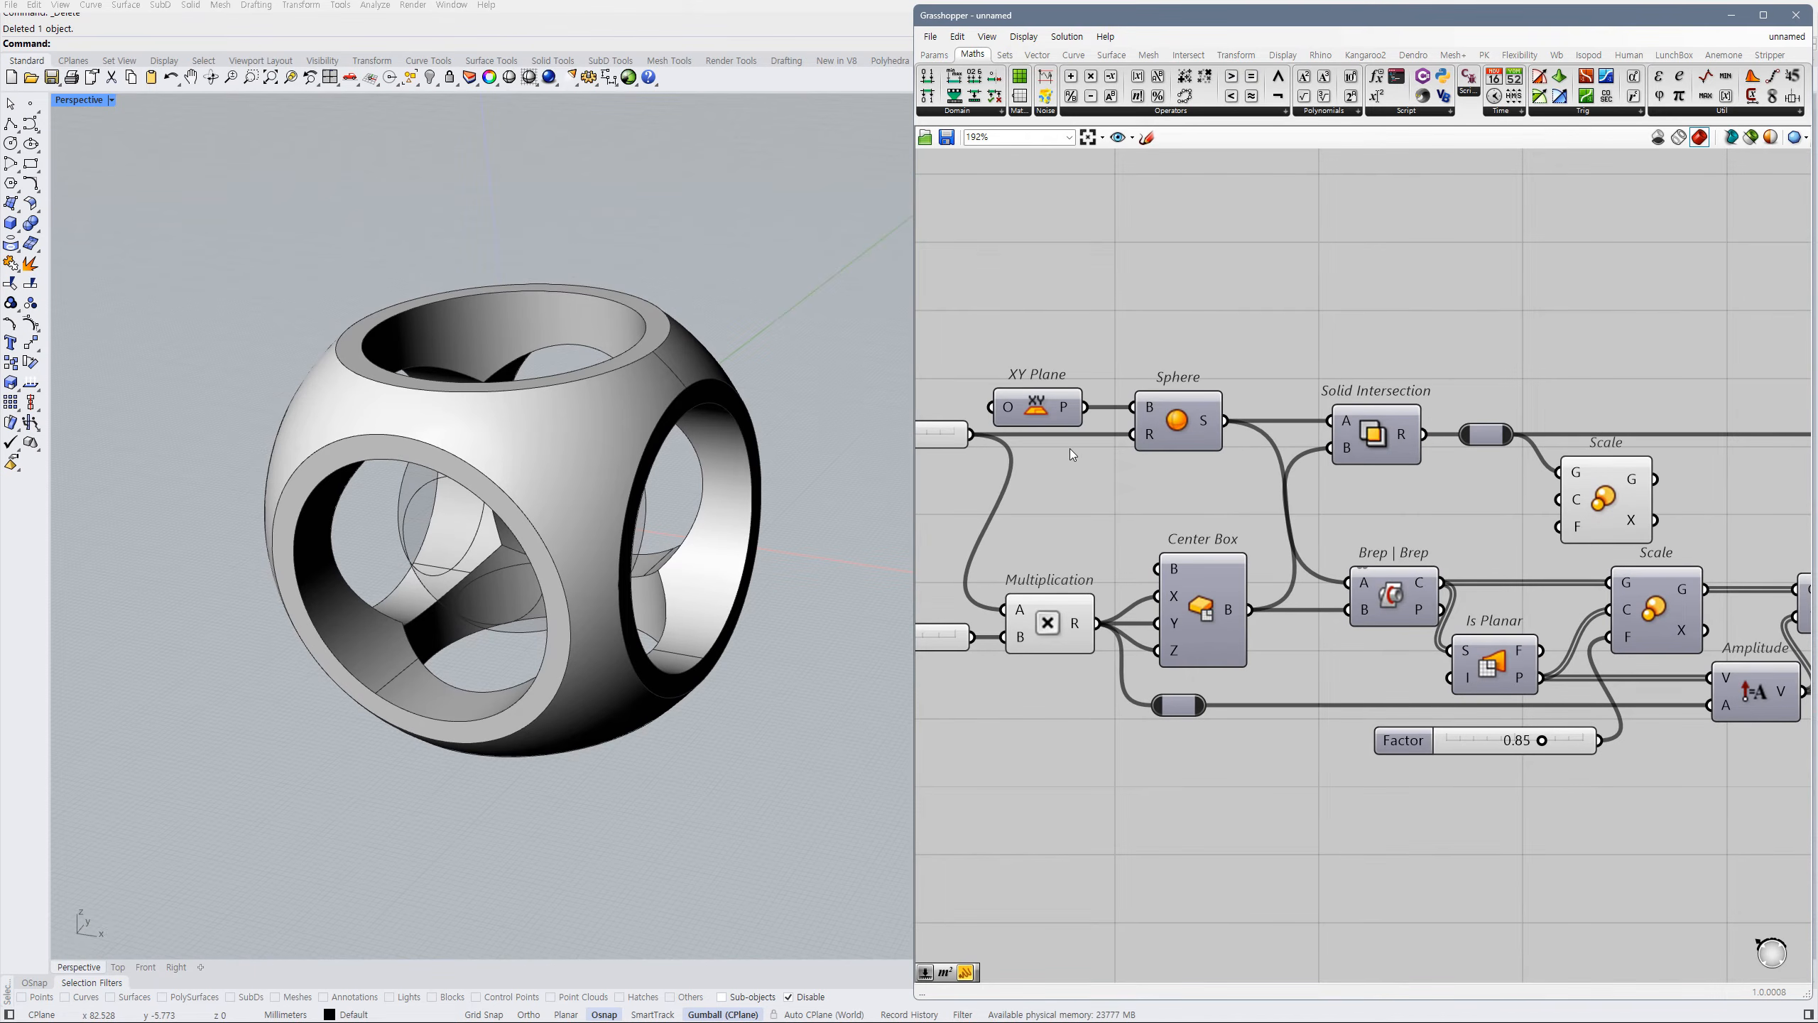
{"action": "left_click_drag", "start_coordinate": [1050, 413], "coordinate": [1548, 502]}
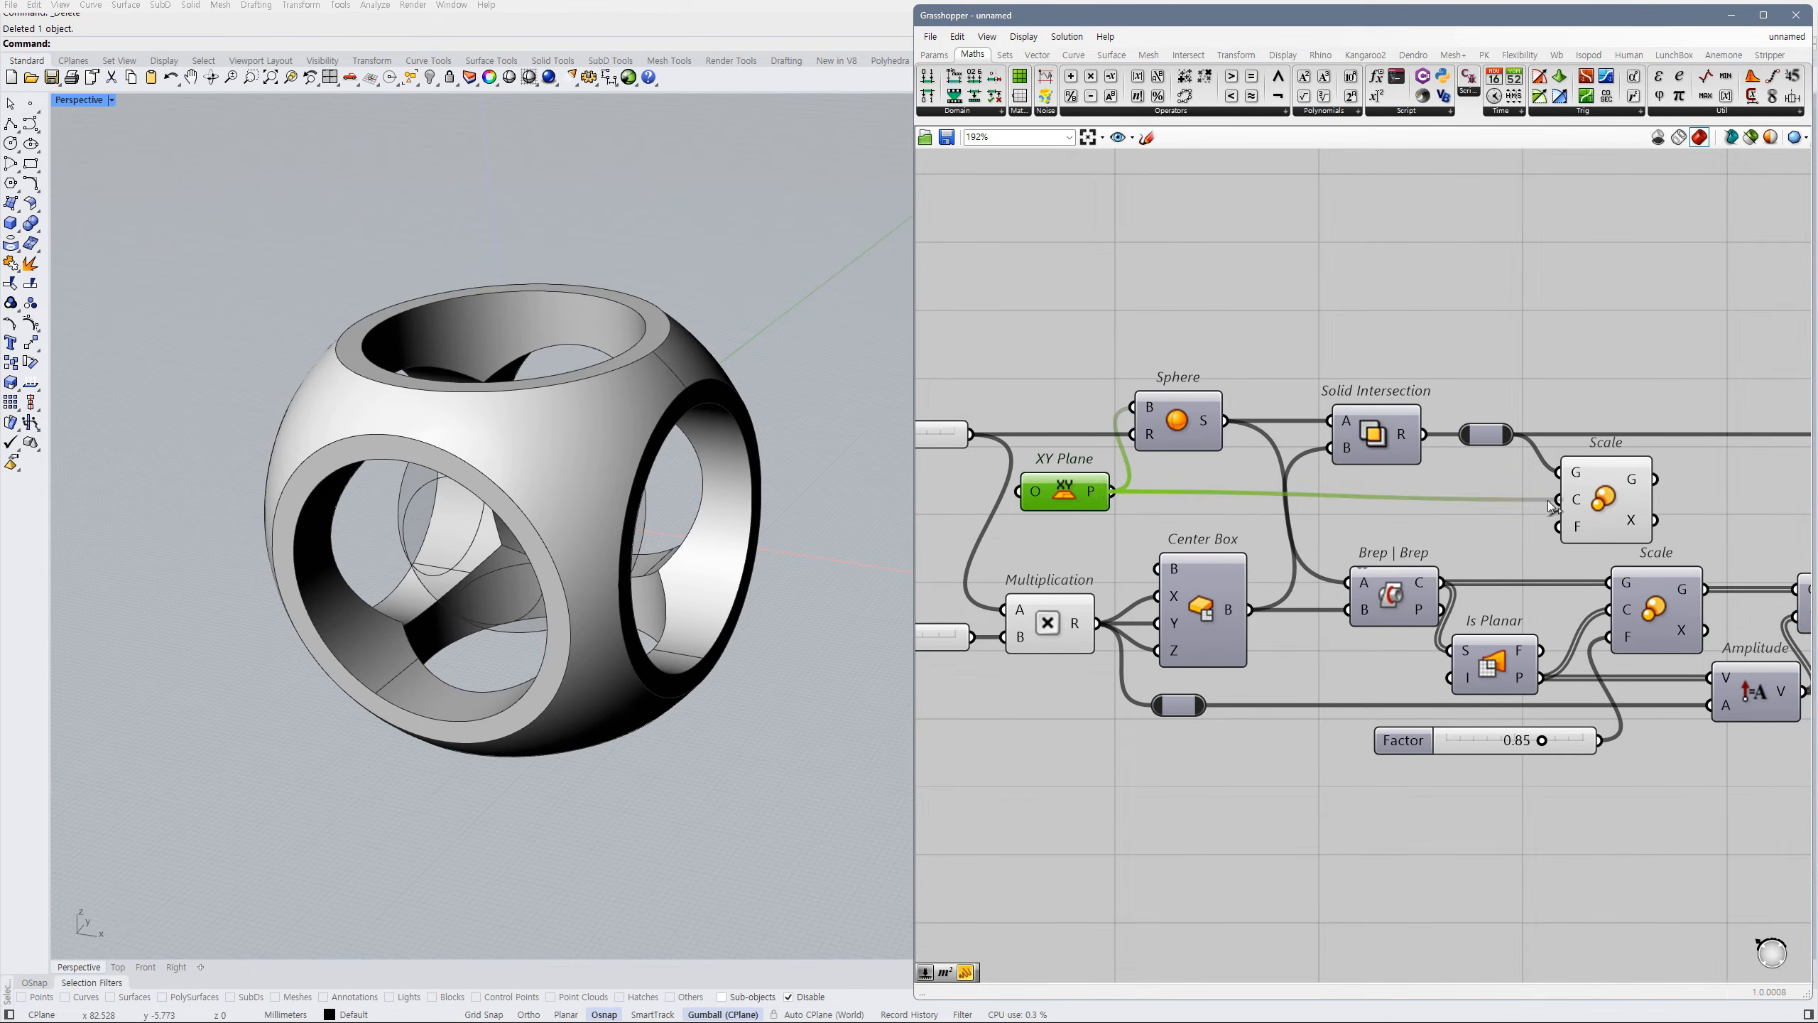
{"action": "left_click_drag", "start_coordinate": [1074, 491], "coordinate": [1081, 500]}
{"action": "right_click_drag", "start_coordinate": [1483, 520], "coordinate": [1361, 523]}
{"action": "left_click", "coordinate": [1361, 523]}
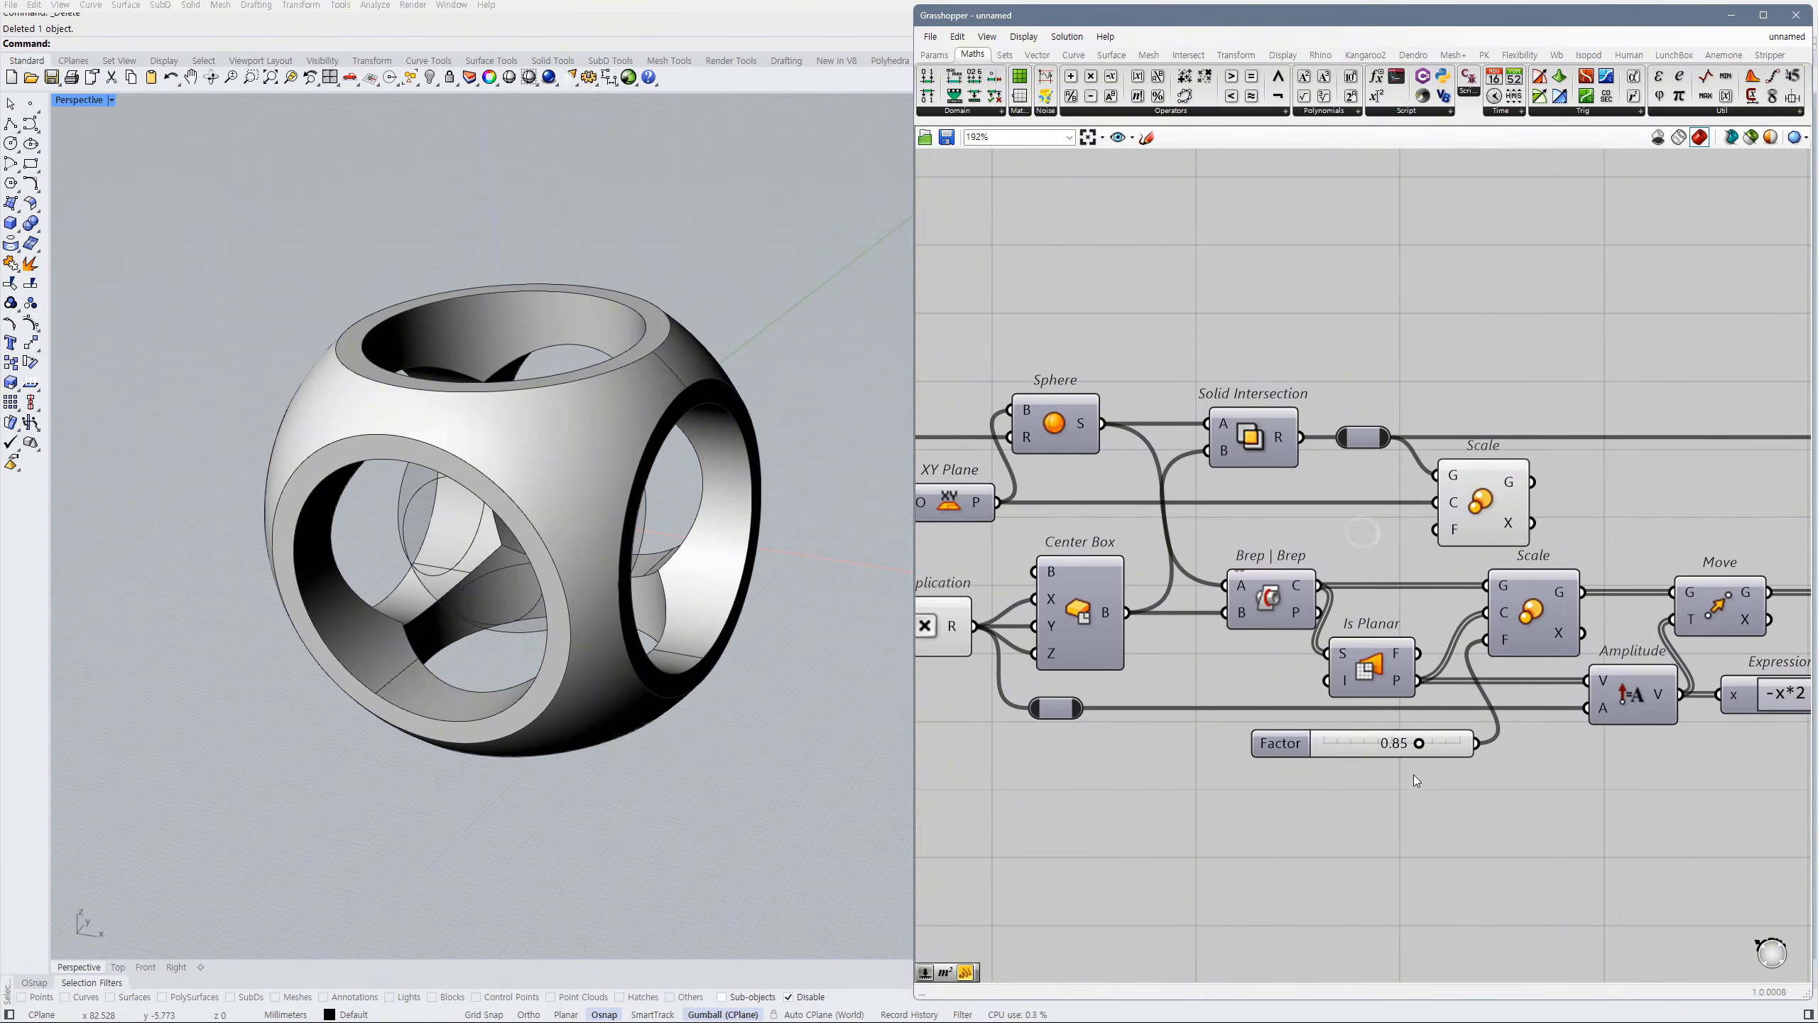
- Add a number slider ranging from 0.5 to 1, connect it to the new Scale's factor input and set it to 0.93
{"action": "left_click_drag", "start_coordinate": [1449, 750], "coordinate": [1444, 754]}
{"action": "double_click", "coordinate": [1327, 526]}
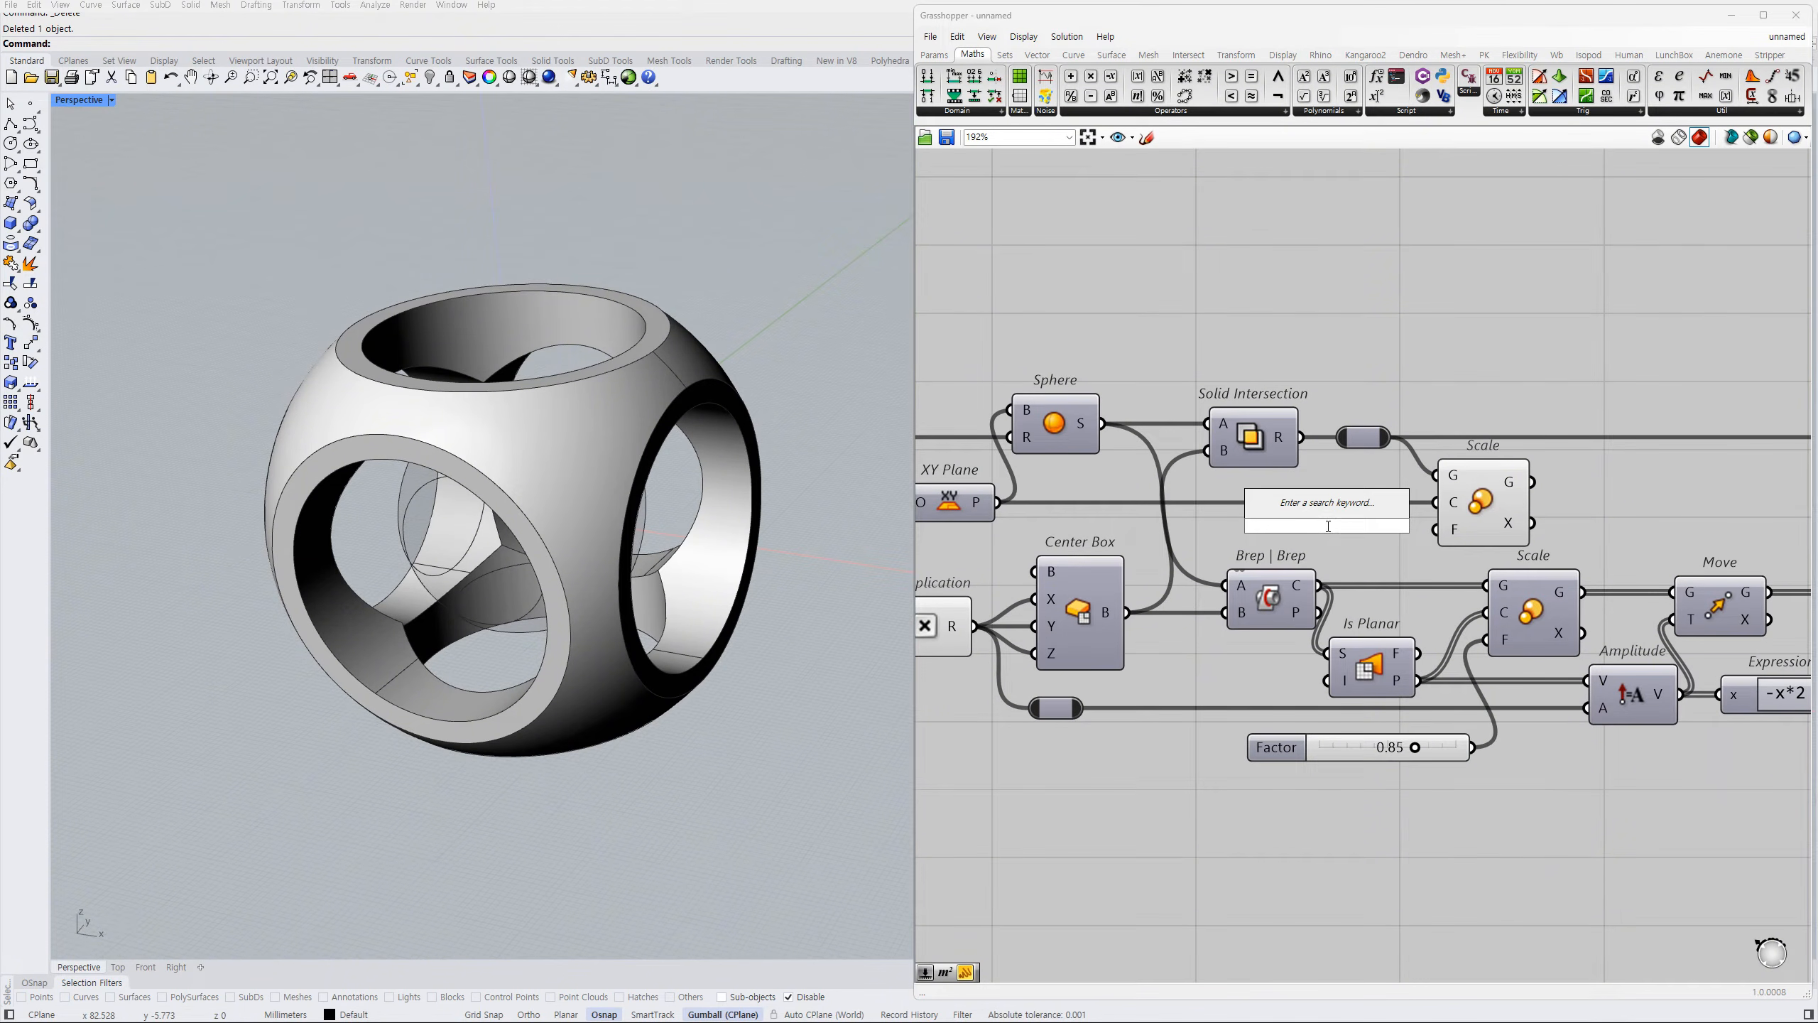
{"action": "type", "text": "0.5<1"}
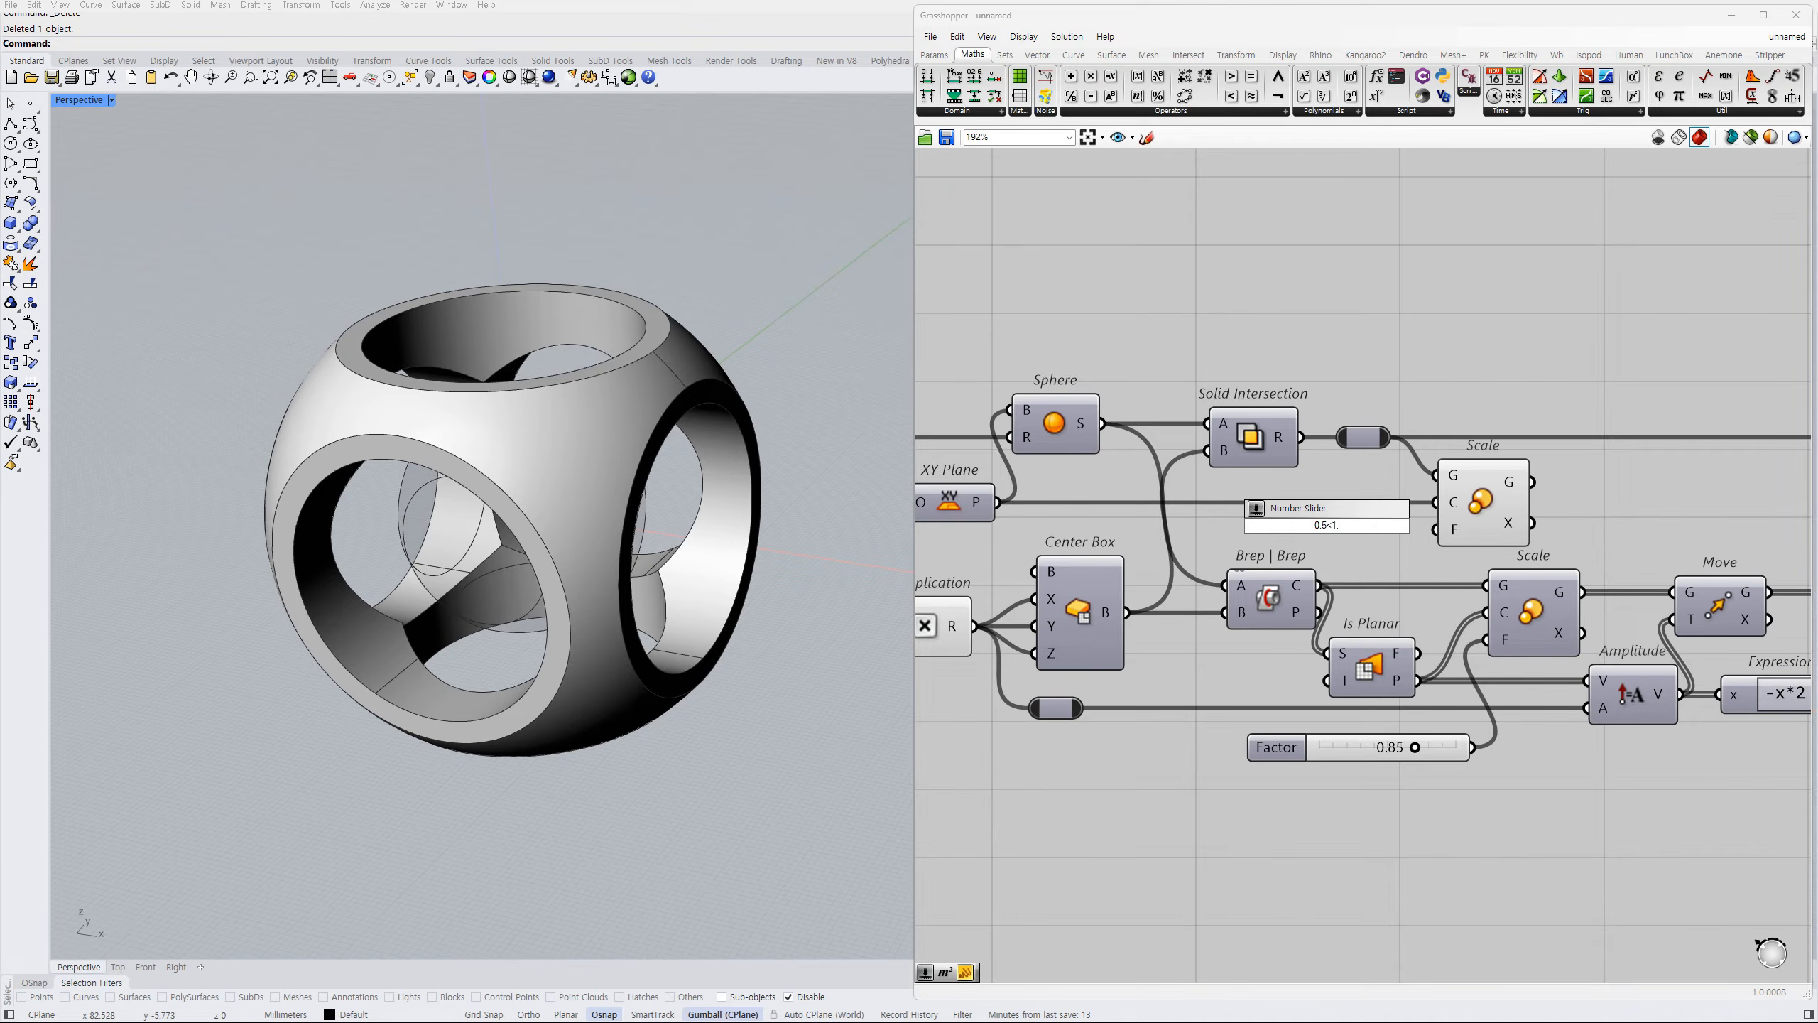
{"action": "key", "text": "Return"}
{"action": "mouse_move", "coordinate": [1287, 527]}
{"action": "left_mouse_down"}
{"action": "mouse_move", "coordinate": [1435, 530]}
{"action": "mouse_move", "coordinate": [1288, 534]}
{"action": "left_mouse_up"}
{"action": "right_click_drag", "start_coordinate": [1361, 563], "coordinate": [1244, 559]}
{"action": "left_click", "coordinate": [1246, 558]}
{"action": "left_click", "coordinate": [1363, 496]}
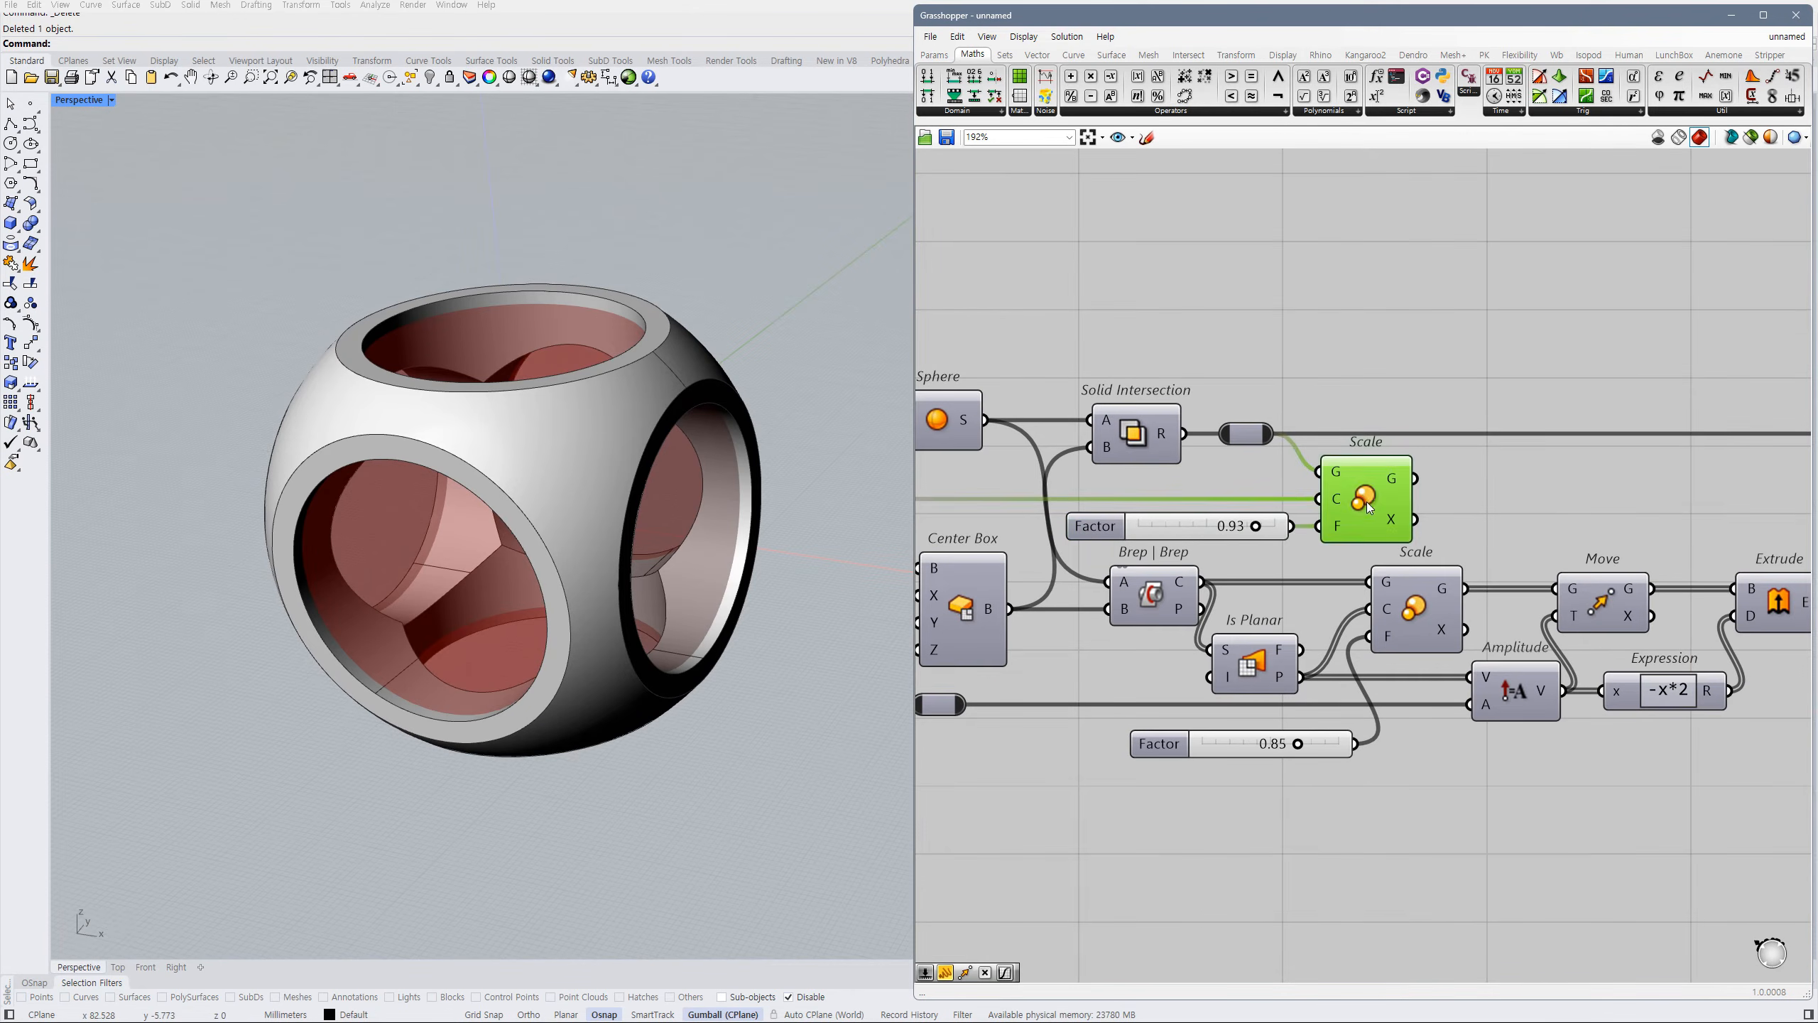
- Add a second Solid Difference component after the existing one
{"action": "scroll", "coordinate": [1366, 502], "scroll_direction": "down", "scroll_amount": 3}
{"action": "left_click", "coordinate": [1611, 503]}
{"action": "double_click", "coordinate": [1616, 505]}
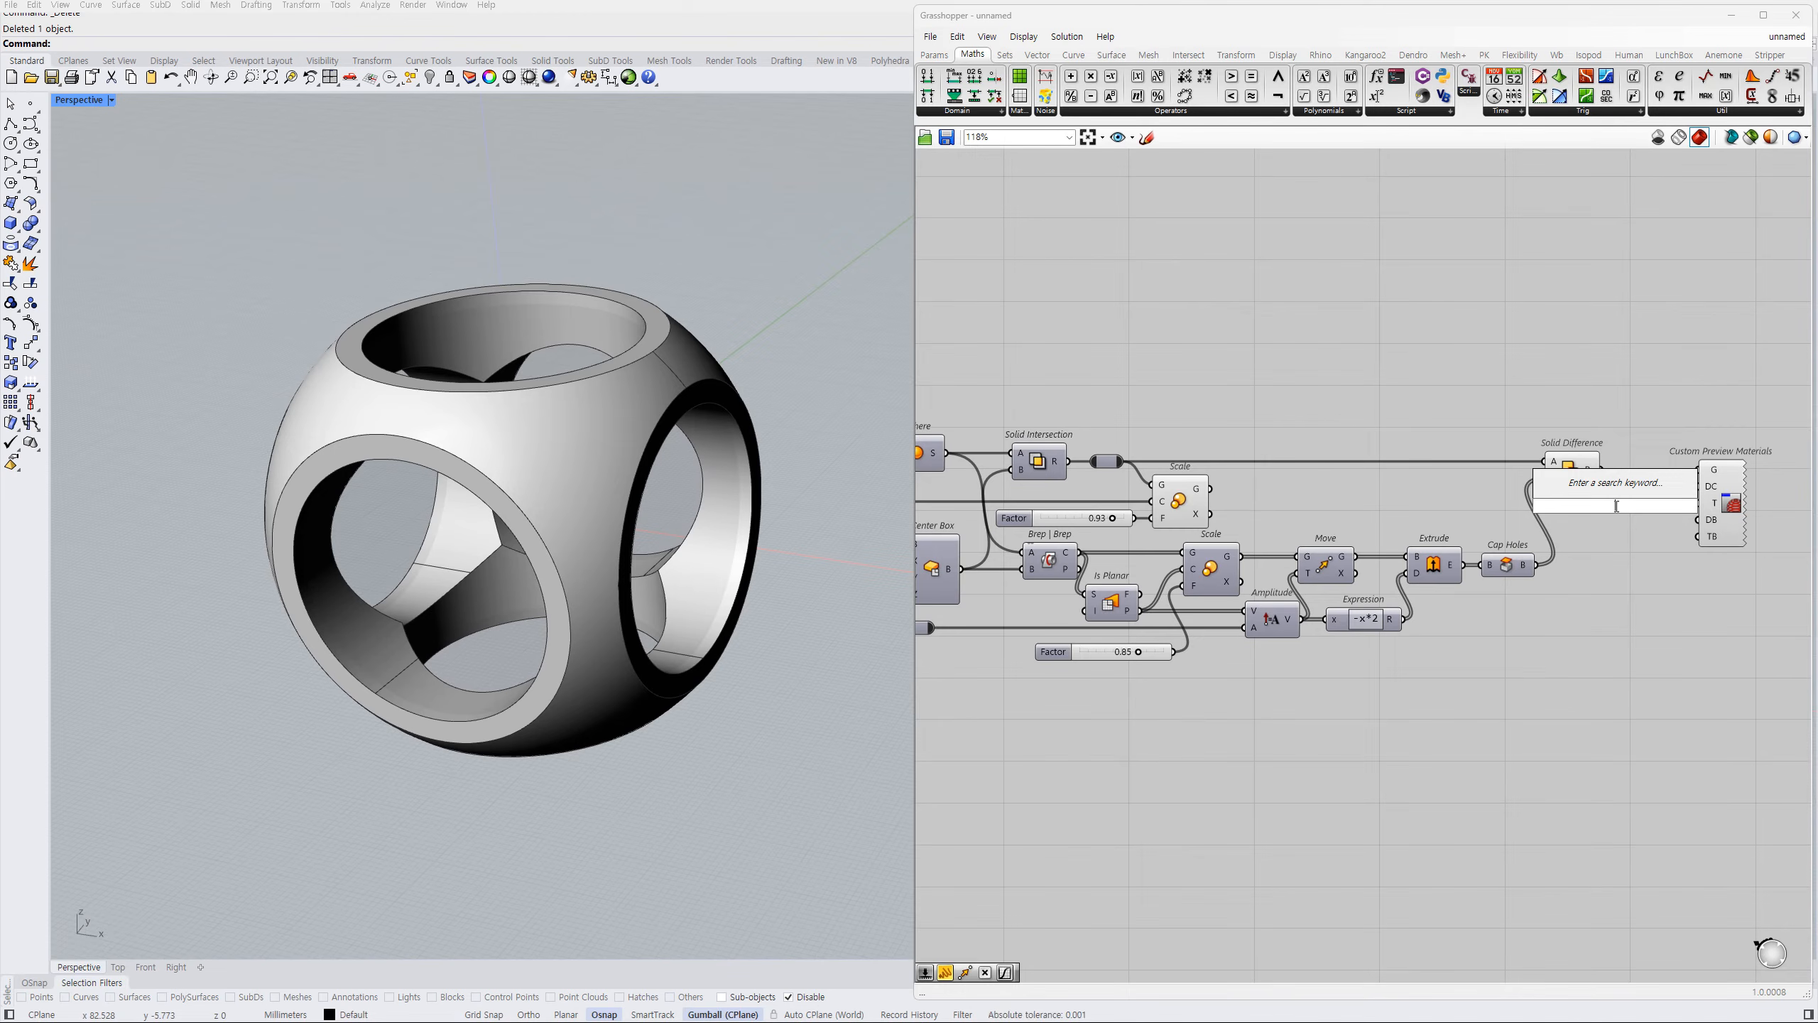
{"action": "type", "text": "diff"}
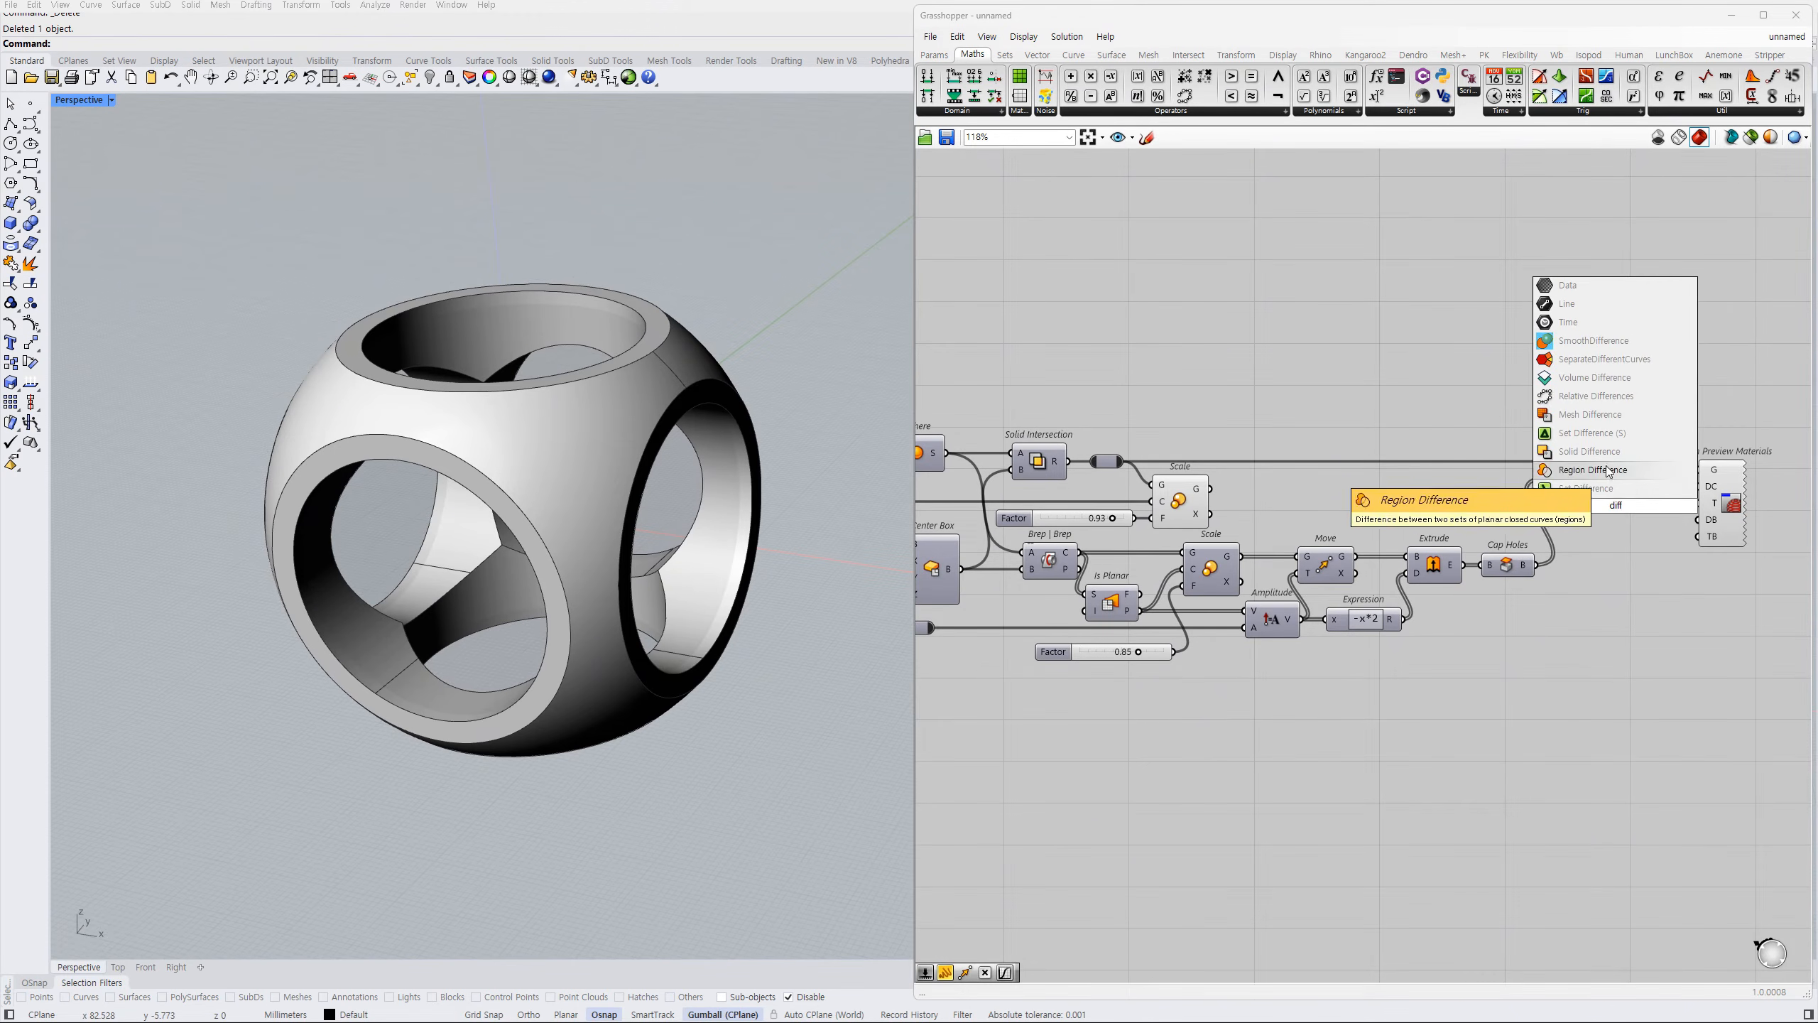
{"action": "left_click", "coordinate": [1606, 449]}
- Connect the first difference to input A and the scaled solid to input B of the second Solid Difference, hiding the first one's preview
{"action": "mouse_move", "coordinate": [1607, 499]}
{"action": "left_mouse_down"}
{"action": "mouse_move", "coordinate": [1635, 499]}
{"action": "mouse_move", "coordinate": [1603, 472]}
{"action": "left_mouse_up"}
{"action": "left_click", "coordinate": [1587, 476]}
{"action": "key", "text": "ctrl+q"}
{"action": "left_click", "coordinate": [1615, 538]}
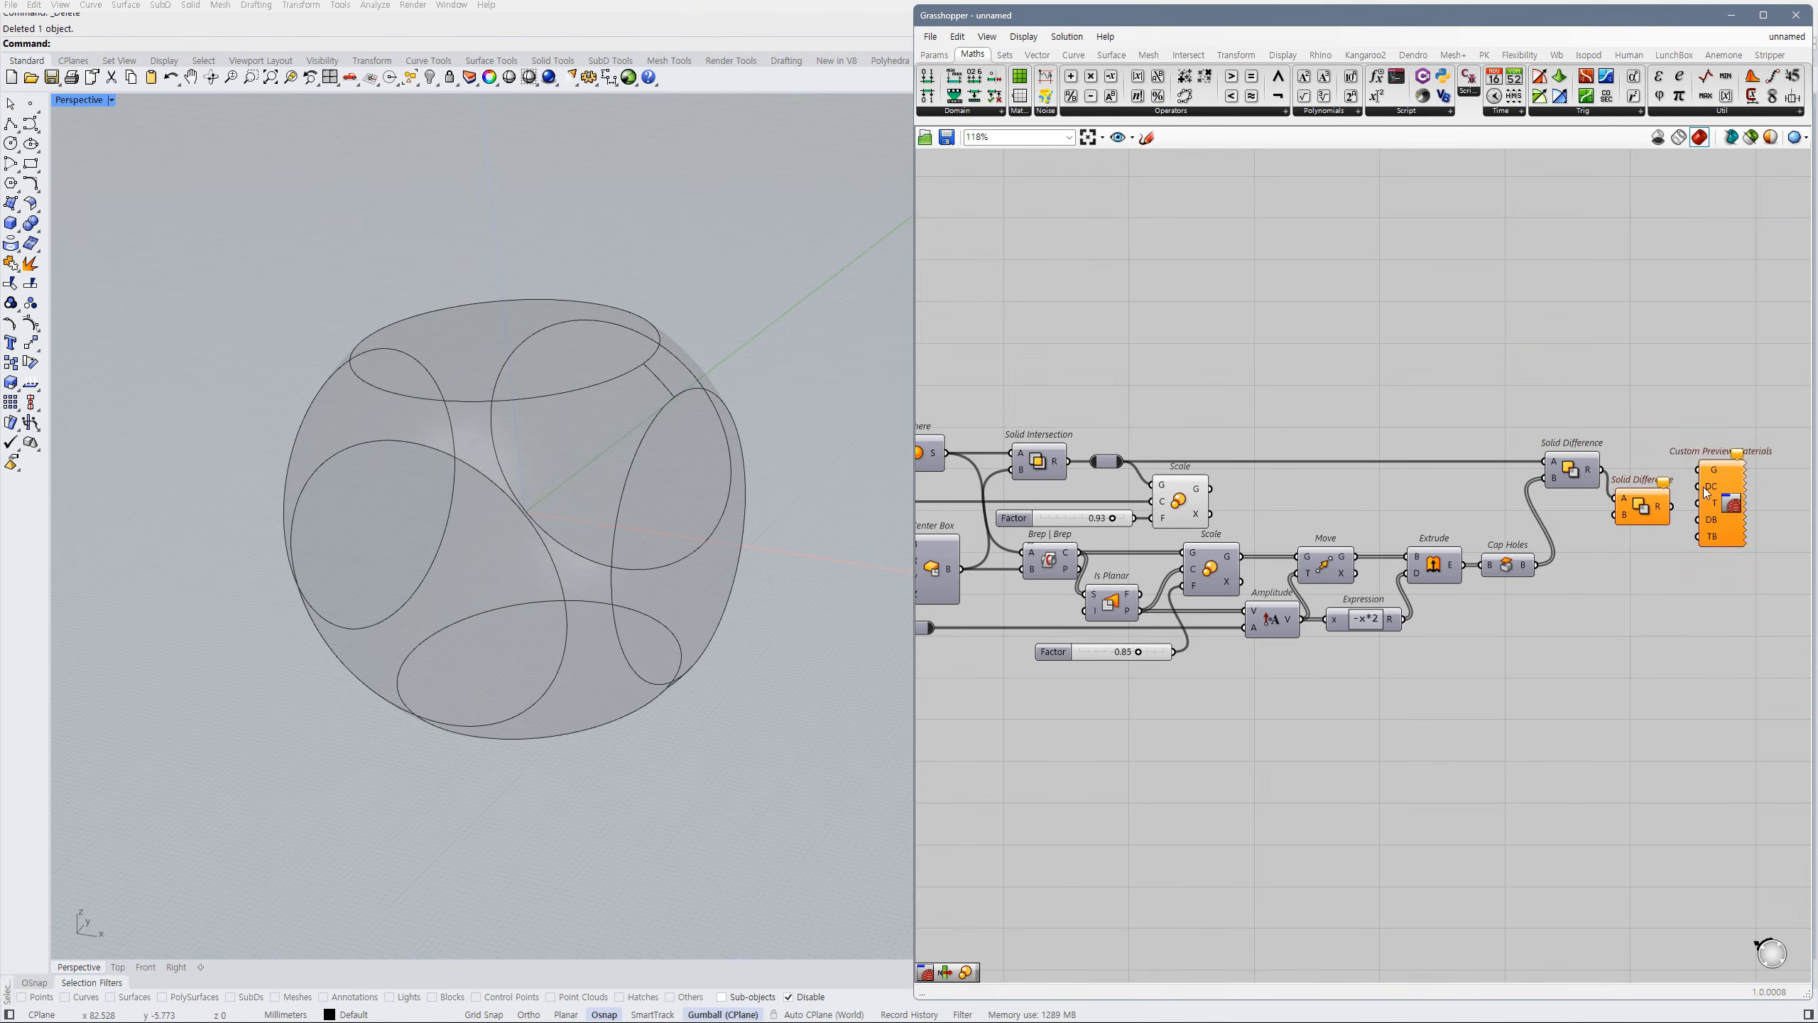
{"action": "left_click_drag", "start_coordinate": [1707, 492], "coordinate": [1728, 495]}
{"action": "left_click", "coordinate": [1644, 545]}
{"action": "left_click_drag", "start_coordinate": [1620, 519], "coordinate": [1209, 489]}
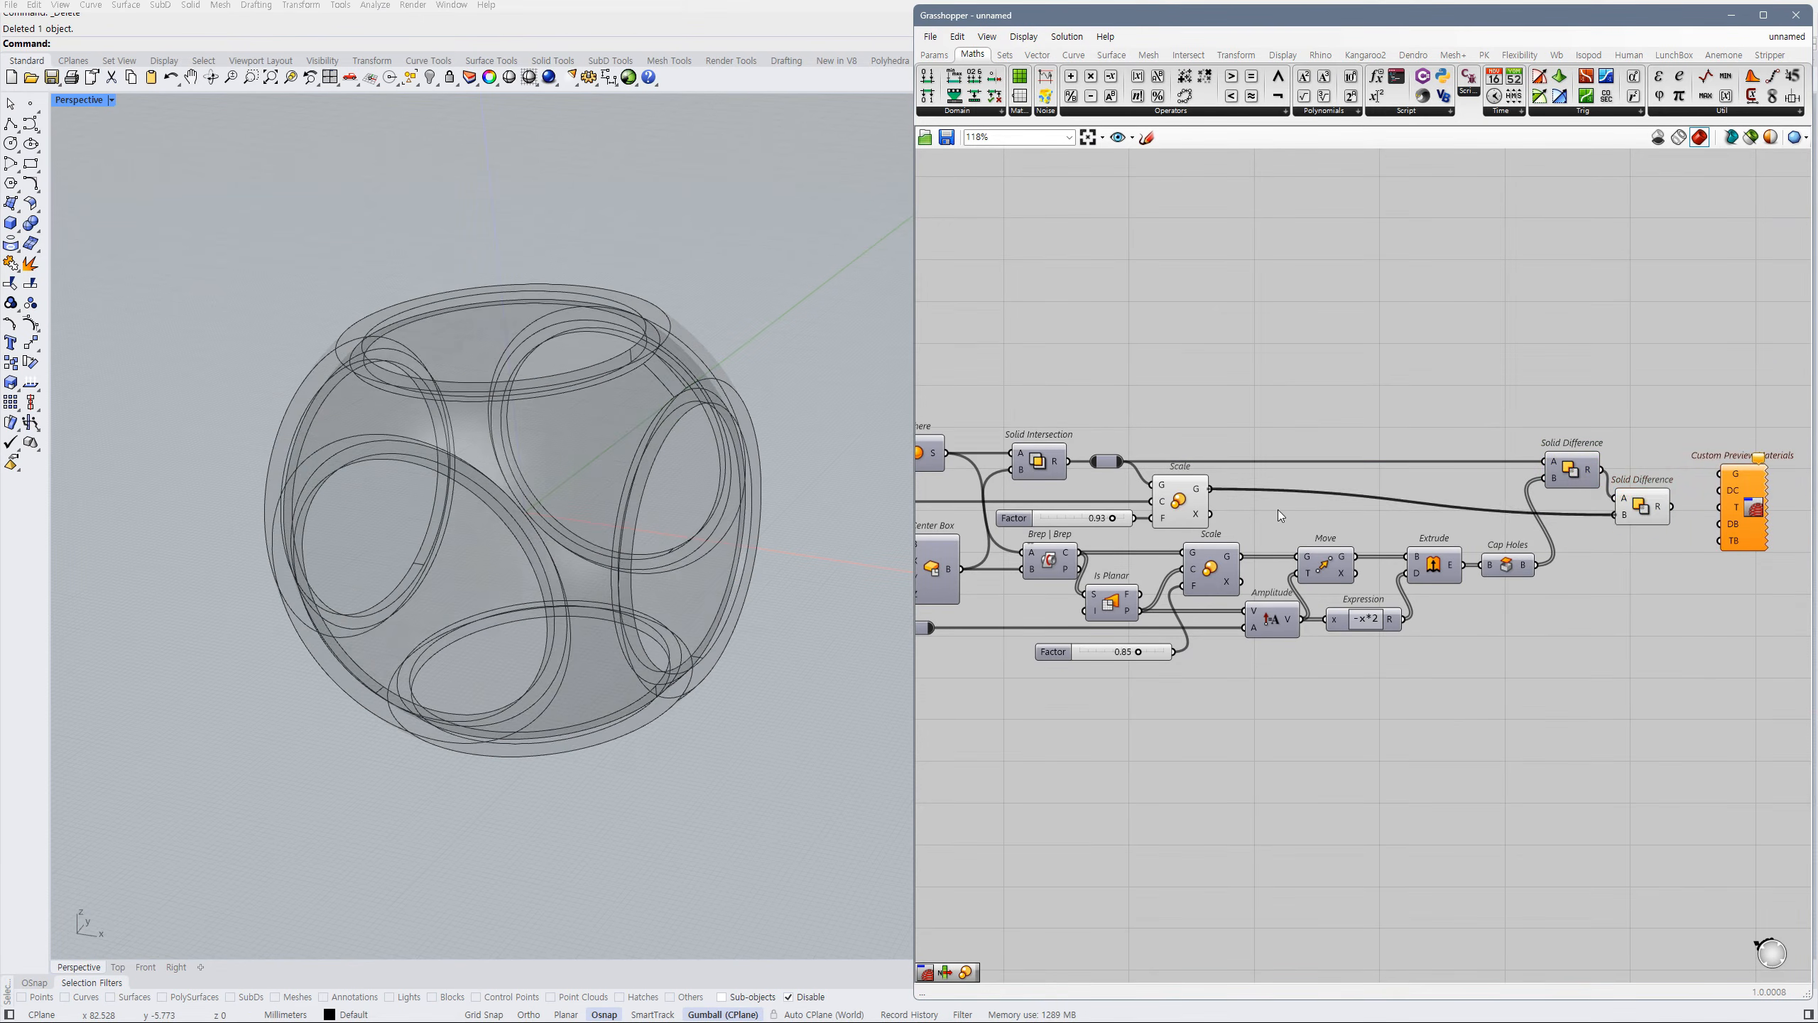
- Connect the second Solid Difference result to Custom Preview Materials' geometry input and hide the preview of the solid's Scale component
{"action": "left_click_drag", "start_coordinate": [1640, 510], "coordinate": [1573, 474]}
{"action": "left_click", "coordinate": [1597, 523]}
{"action": "right_click_drag", "start_coordinate": [1585, 491], "coordinate": [1425, 497]}
{"action": "left_click_drag", "start_coordinate": [1490, 485], "coordinate": [1582, 477]}
{"action": "left_click", "coordinate": [1029, 510]}
{"action": "key", "text": "ctrl+q"}
{"action": "left_click", "coordinate": [1528, 551]}
{"action": "left_click", "coordinate": [1553, 546]}
{"action": "right_click_drag", "start_coordinate": [638, 588], "coordinate": [643, 618]}
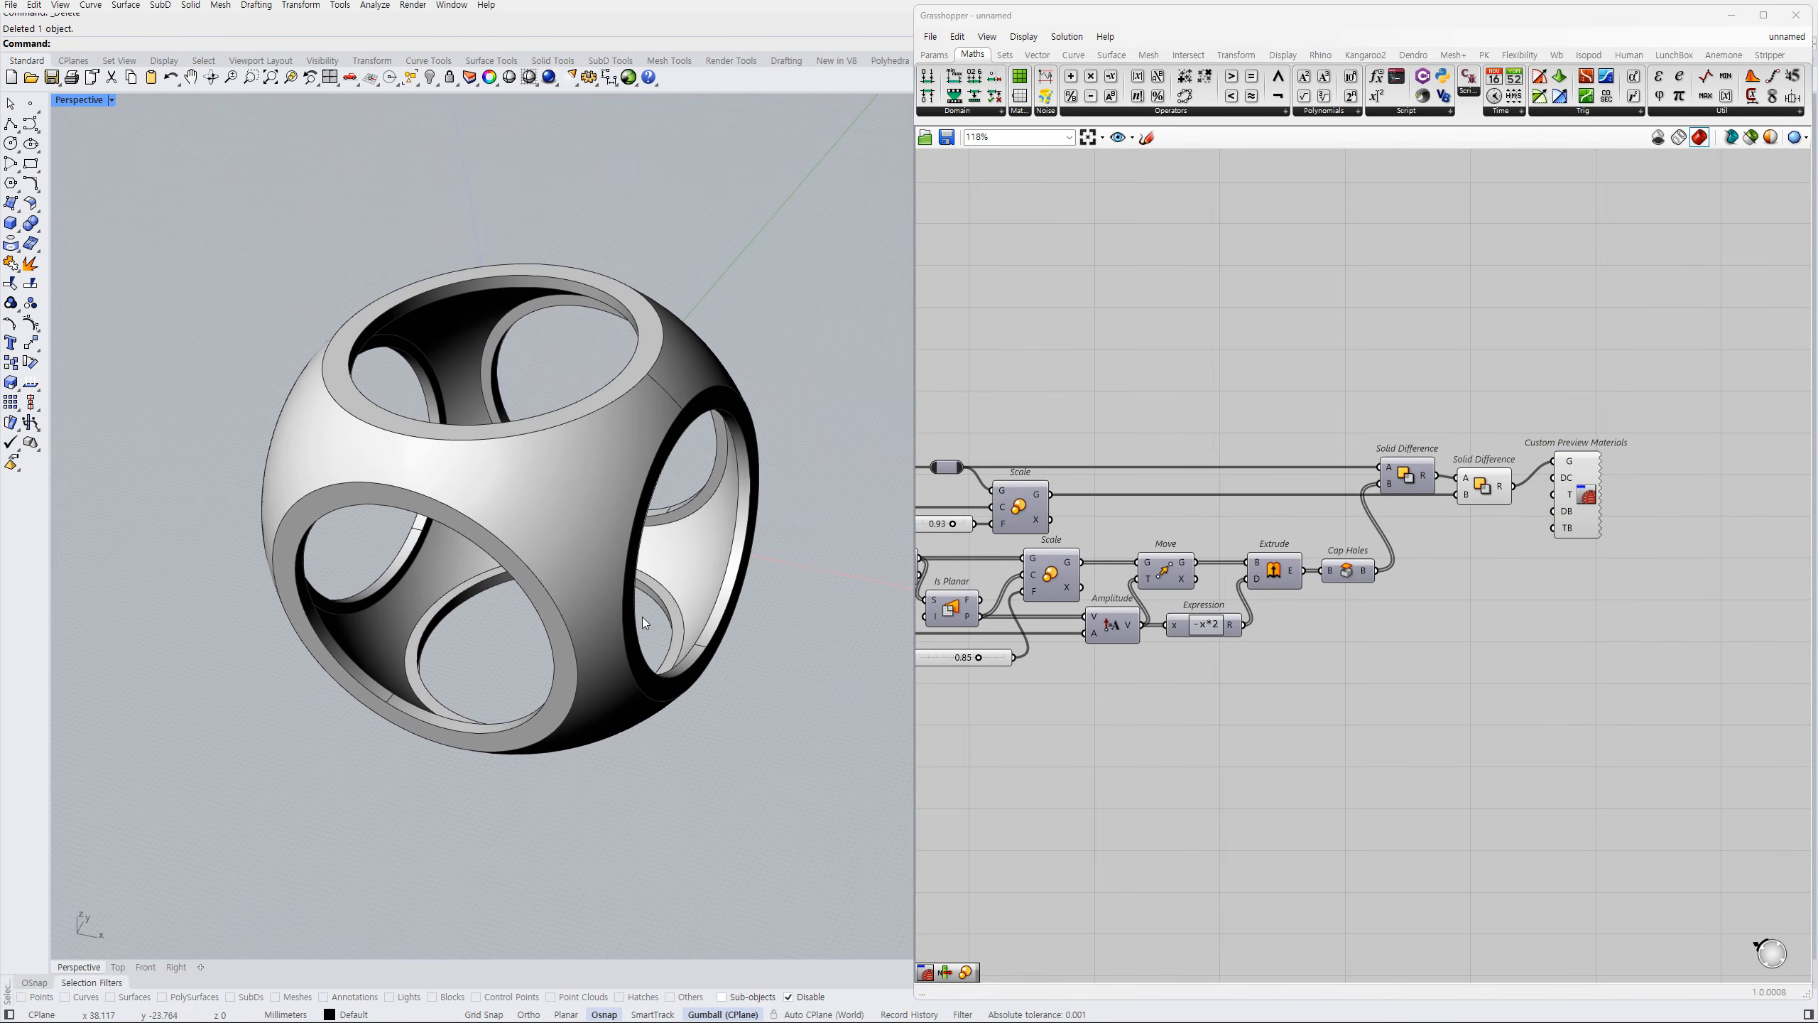
- Set the Factor slider of the inner solid's Scale component to 0.92
{"action": "right_click_drag", "start_coordinate": [1409, 601], "coordinate": [1545, 609]}
{"action": "scroll", "coordinate": [1169, 561], "scroll_direction": "up", "scroll_amount": 2}
{"action": "left_click_drag", "start_coordinate": [1160, 529], "coordinate": [1155, 535]}
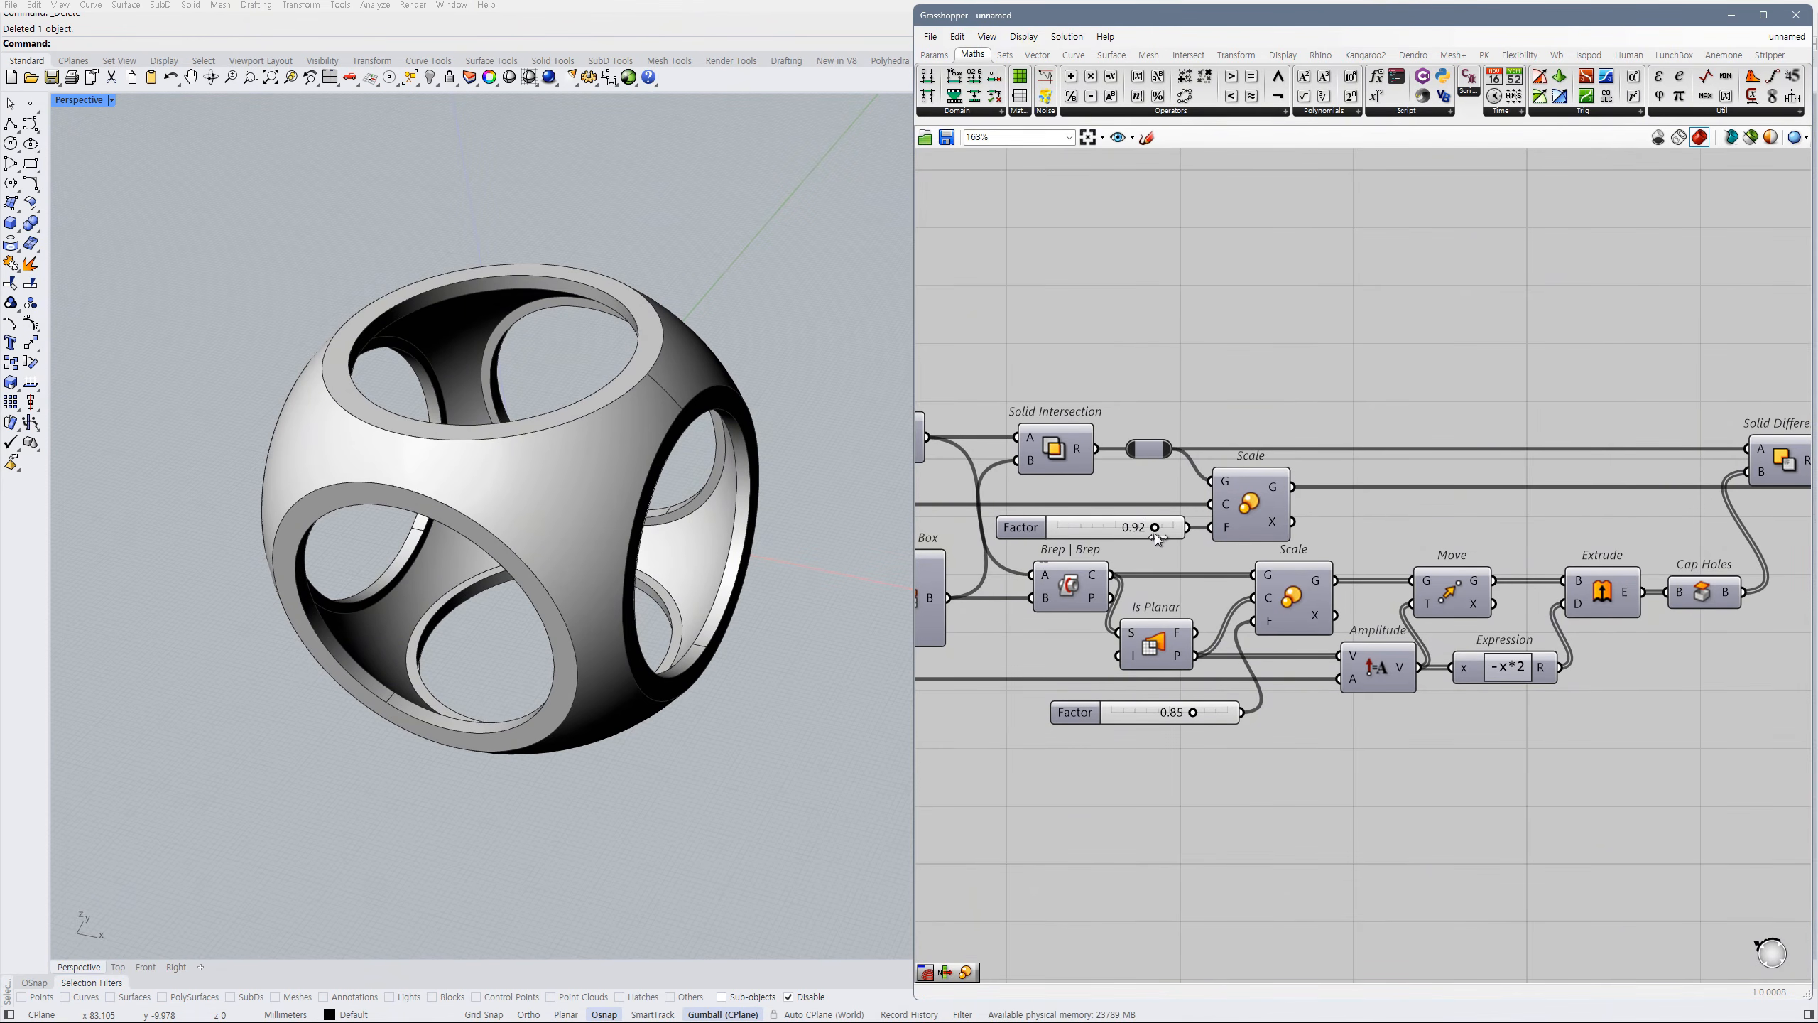
{"action": "right_click_drag", "start_coordinate": [725, 653], "coordinate": [742, 579]}
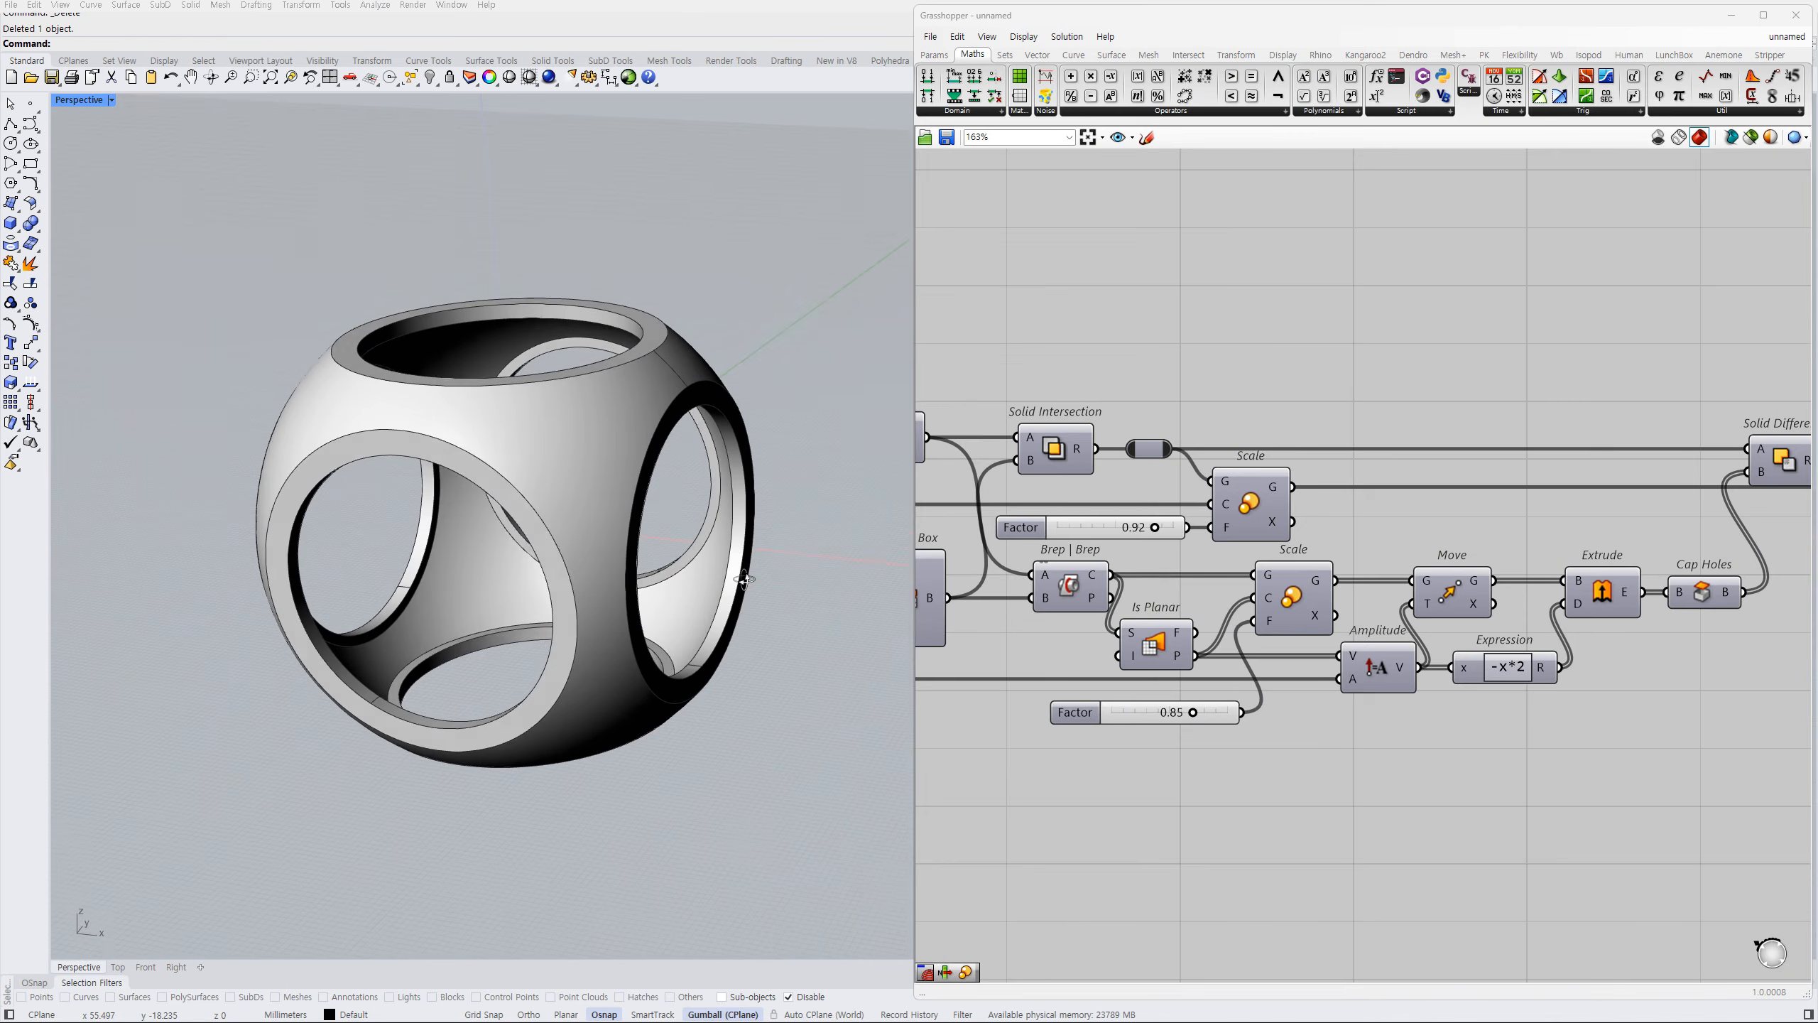
- Set the Multiplication's B slider, which controls the box size, to 0.75
{"action": "scroll", "coordinate": [1425, 569], "scroll_direction": "down", "scroll_amount": 3}
{"action": "right_click_drag", "start_coordinate": [1530, 611], "coordinate": [1335, 614]}
{"action": "scroll", "coordinate": [1502, 599], "scroll_direction": "down", "scroll_amount": 1}
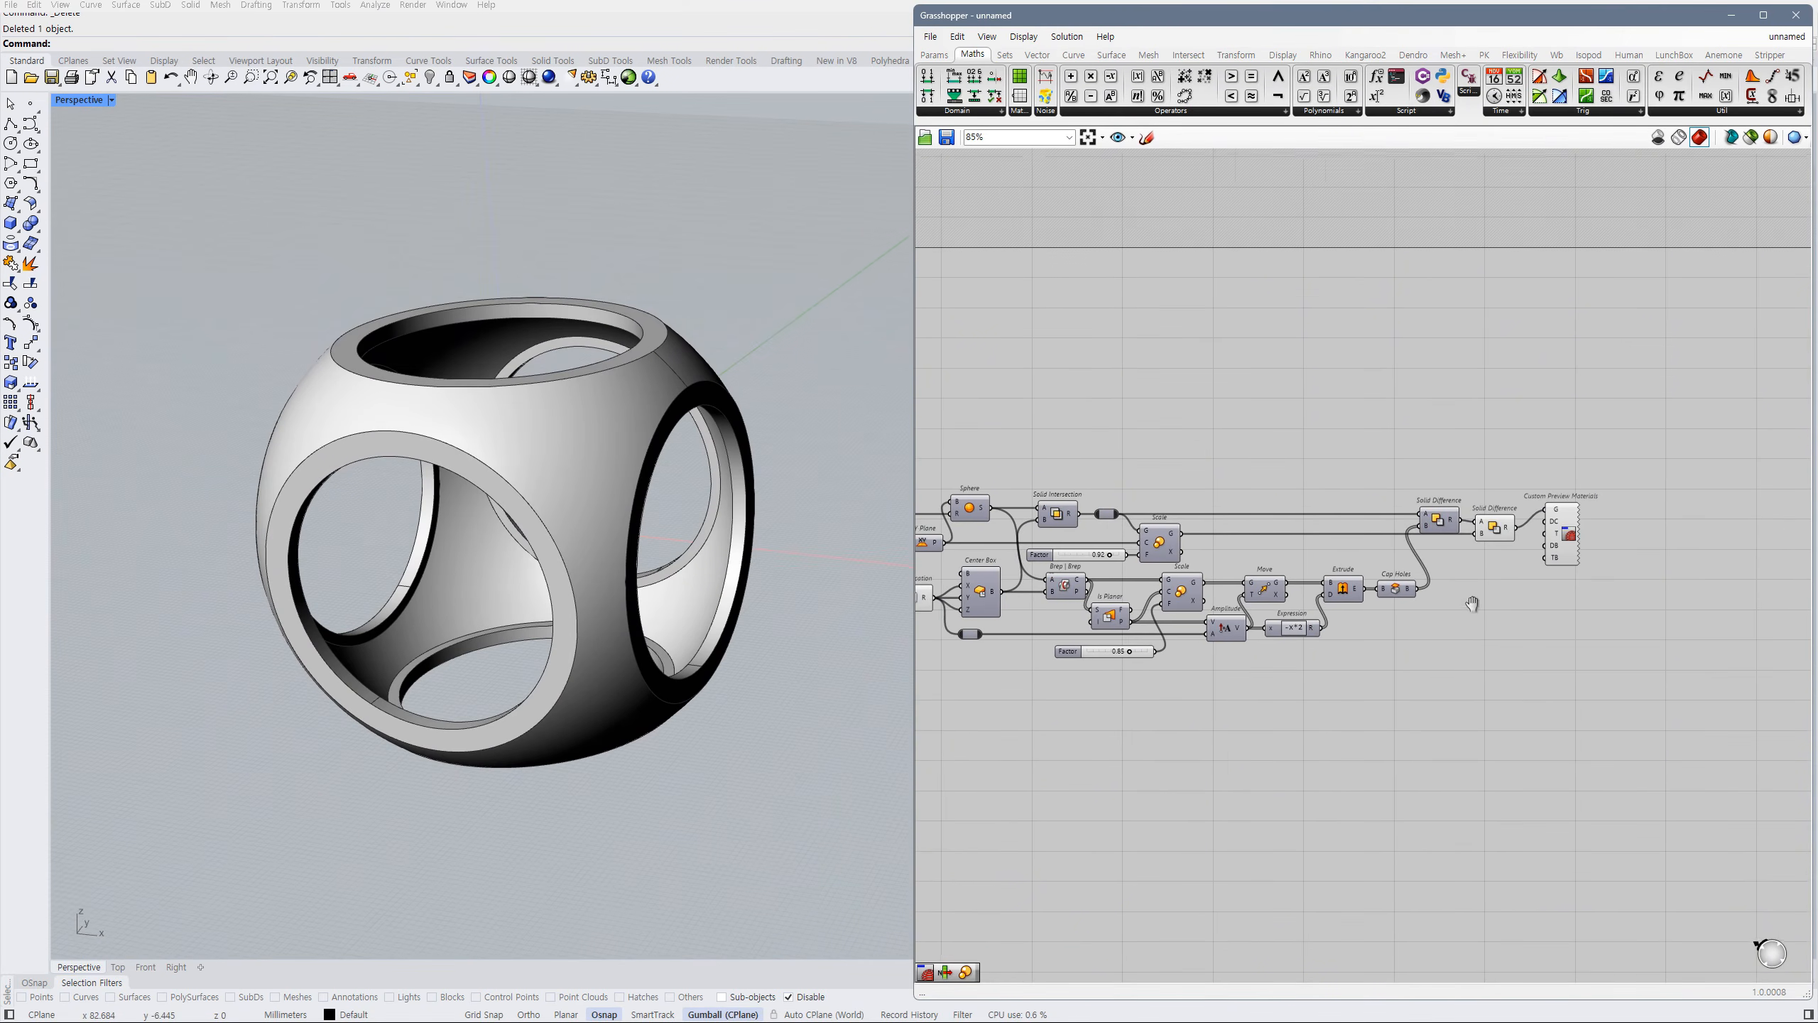
{"action": "scroll", "coordinate": [1531, 575], "scroll_direction": "up", "scroll_amount": 2}
{"action": "left_click", "coordinate": [1569, 509]}
{"action": "left_click", "coordinate": [1528, 592]}
{"action": "right_click_drag", "start_coordinate": [1140, 699], "coordinate": [1321, 684]}
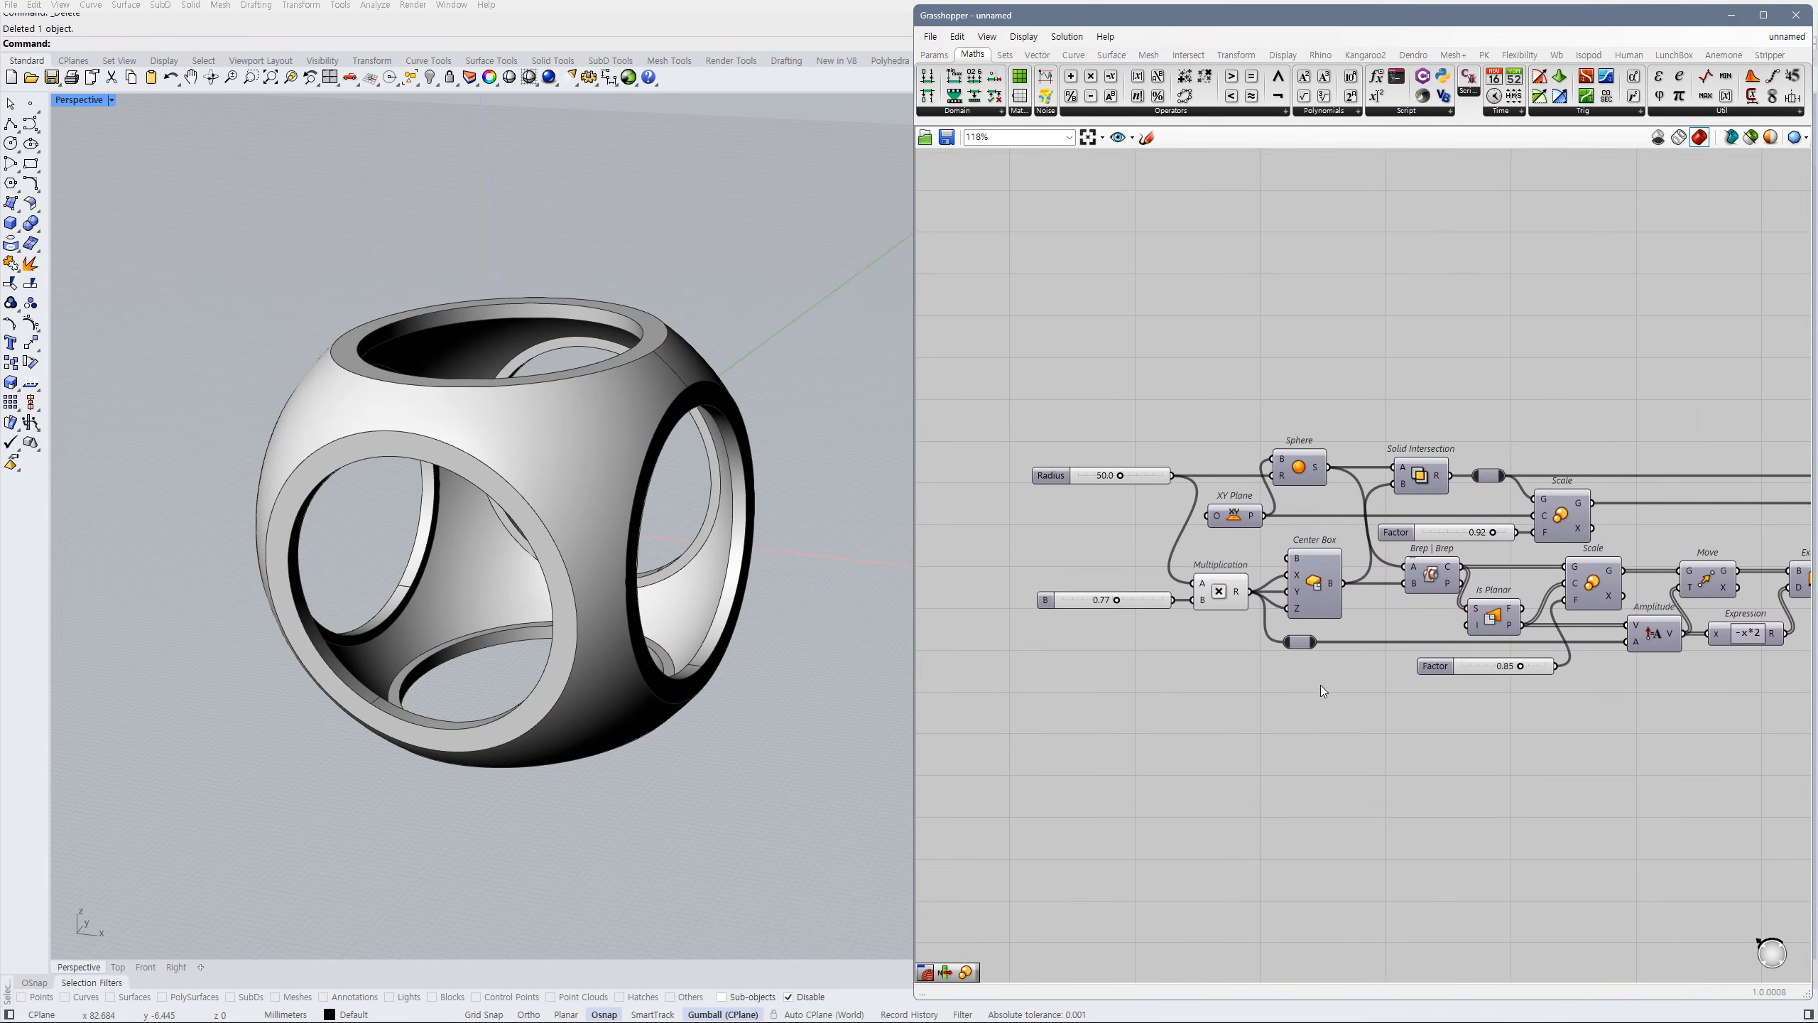
{"action": "scroll", "coordinate": [1123, 602], "scroll_direction": "up", "scroll_amount": 2}
{"action": "left_click_drag", "start_coordinate": [1137, 598], "coordinate": [1128, 600]}
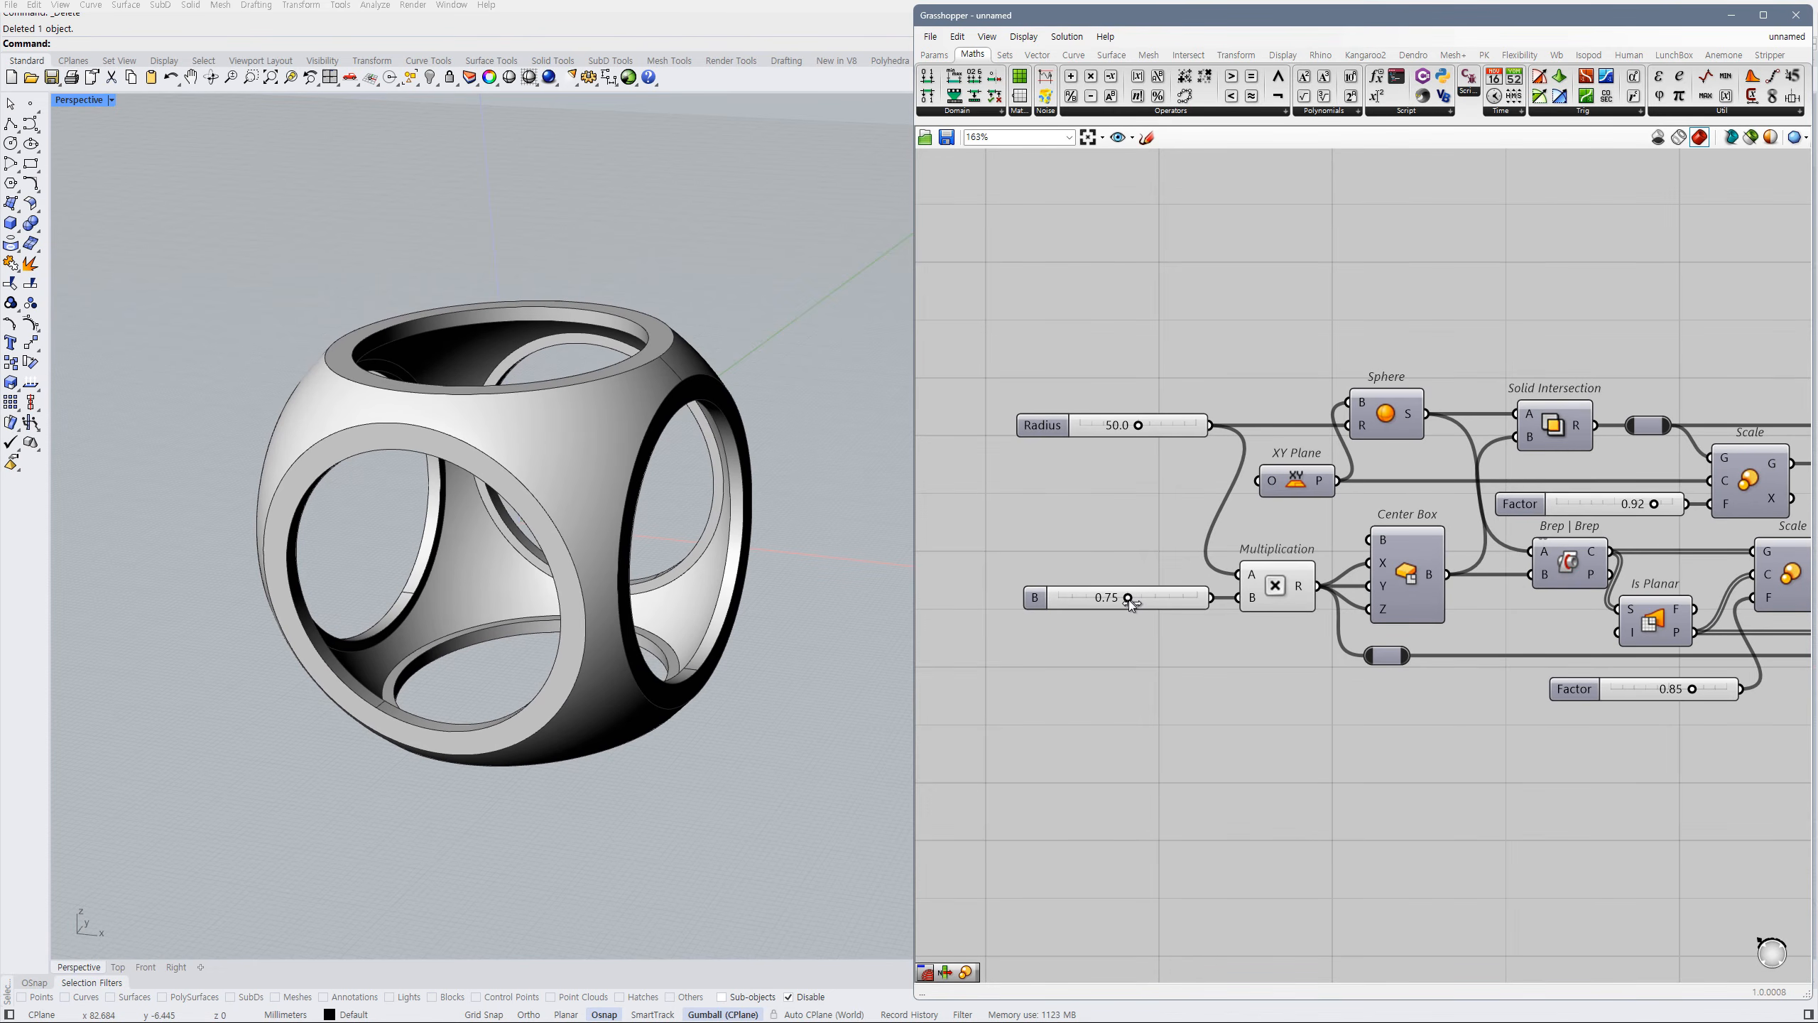
{"action": "right_click_drag", "start_coordinate": [748, 555], "coordinate": [787, 602]}
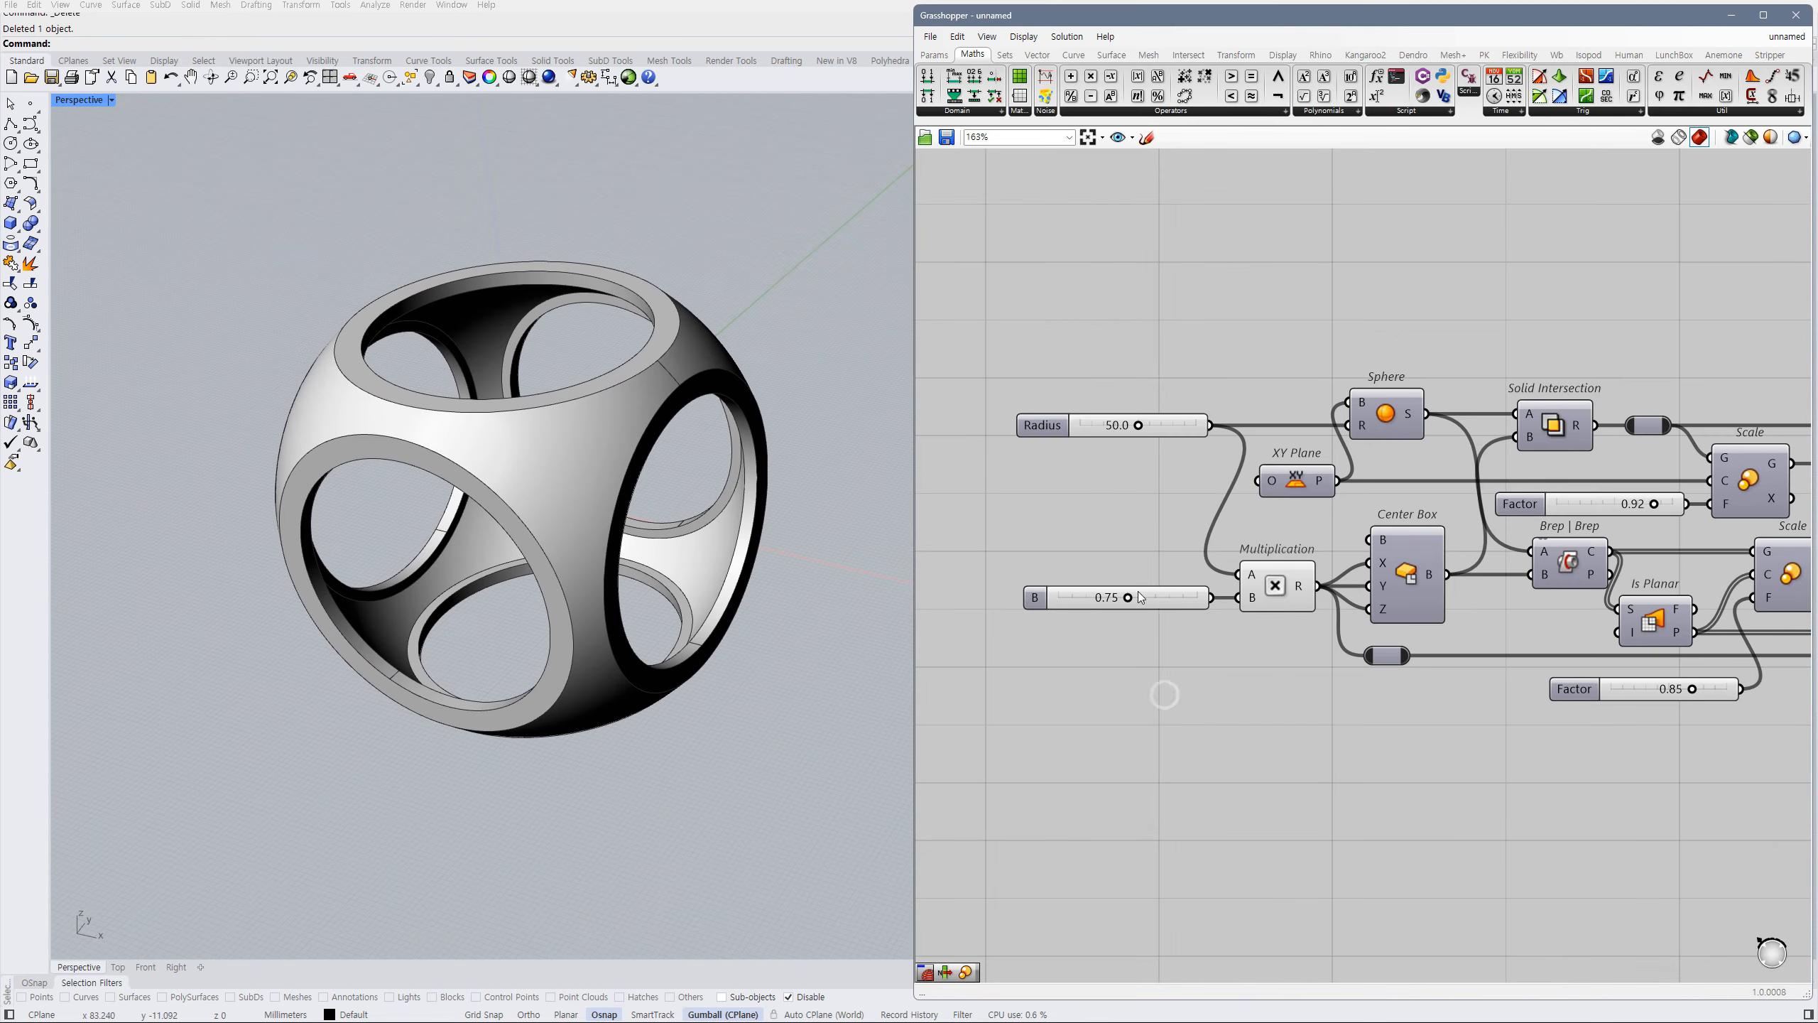
- Examine the definition from the box-size slider through to the Custom Preview Materials component
{"action": "left_click_drag", "start_coordinate": [1168, 603], "coordinate": [1173, 603]}
{"action": "left_click", "coordinate": [1151, 625]}
{"action": "scroll", "coordinate": [1240, 629], "scroll_direction": "down", "scroll_amount": 1}
{"action": "right_click_drag", "start_coordinate": [1517, 641], "coordinate": [1215, 631]}
{"action": "left_click", "coordinate": [1285, 666]}
{"action": "right_click_drag", "start_coordinate": [1597, 659], "coordinate": [1178, 691]}
{"action": "left_click", "coordinate": [1496, 521]}
{"action": "left_click", "coordinate": [1492, 542]}
- Test the hole size with the face circles' Factor slider, ending at 0.85
{"action": "right_click_drag", "start_coordinate": [1039, 635], "coordinate": [1404, 606]}
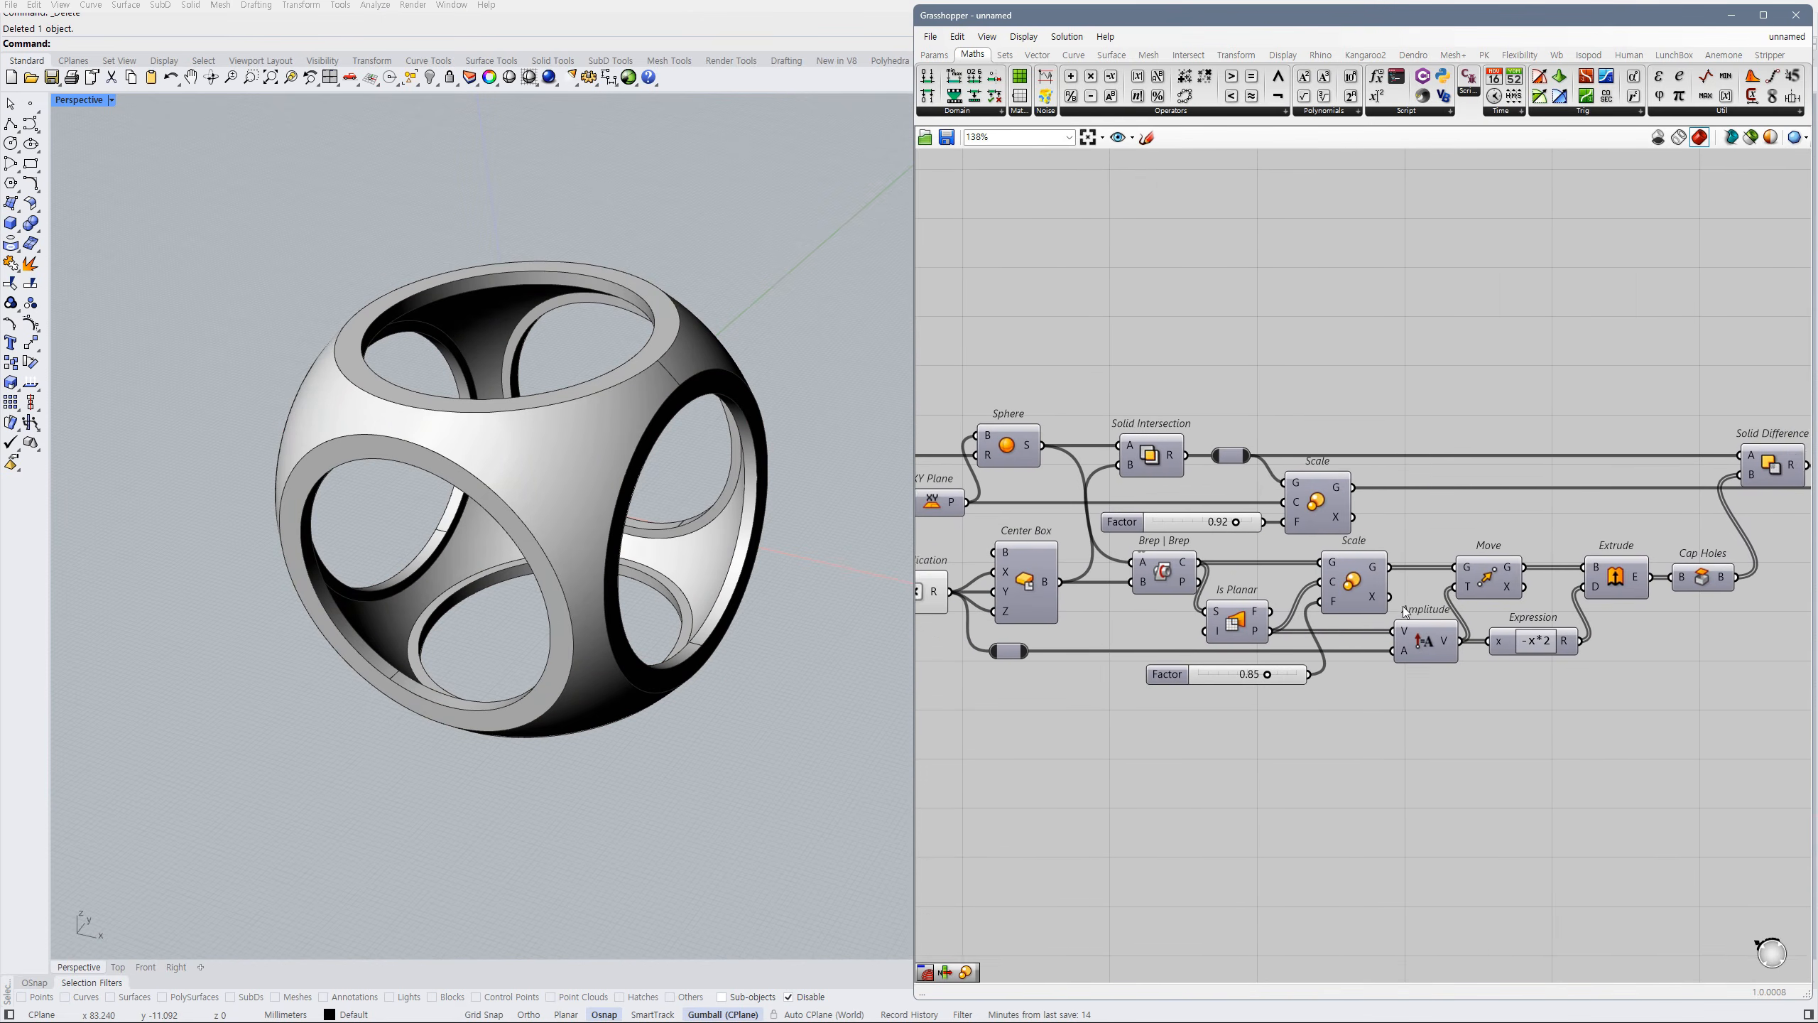
{"action": "scroll", "coordinate": [1403, 605], "scroll_direction": "up", "scroll_amount": 1}
{"action": "left_click_drag", "start_coordinate": [1288, 671], "coordinate": [1294, 678]}
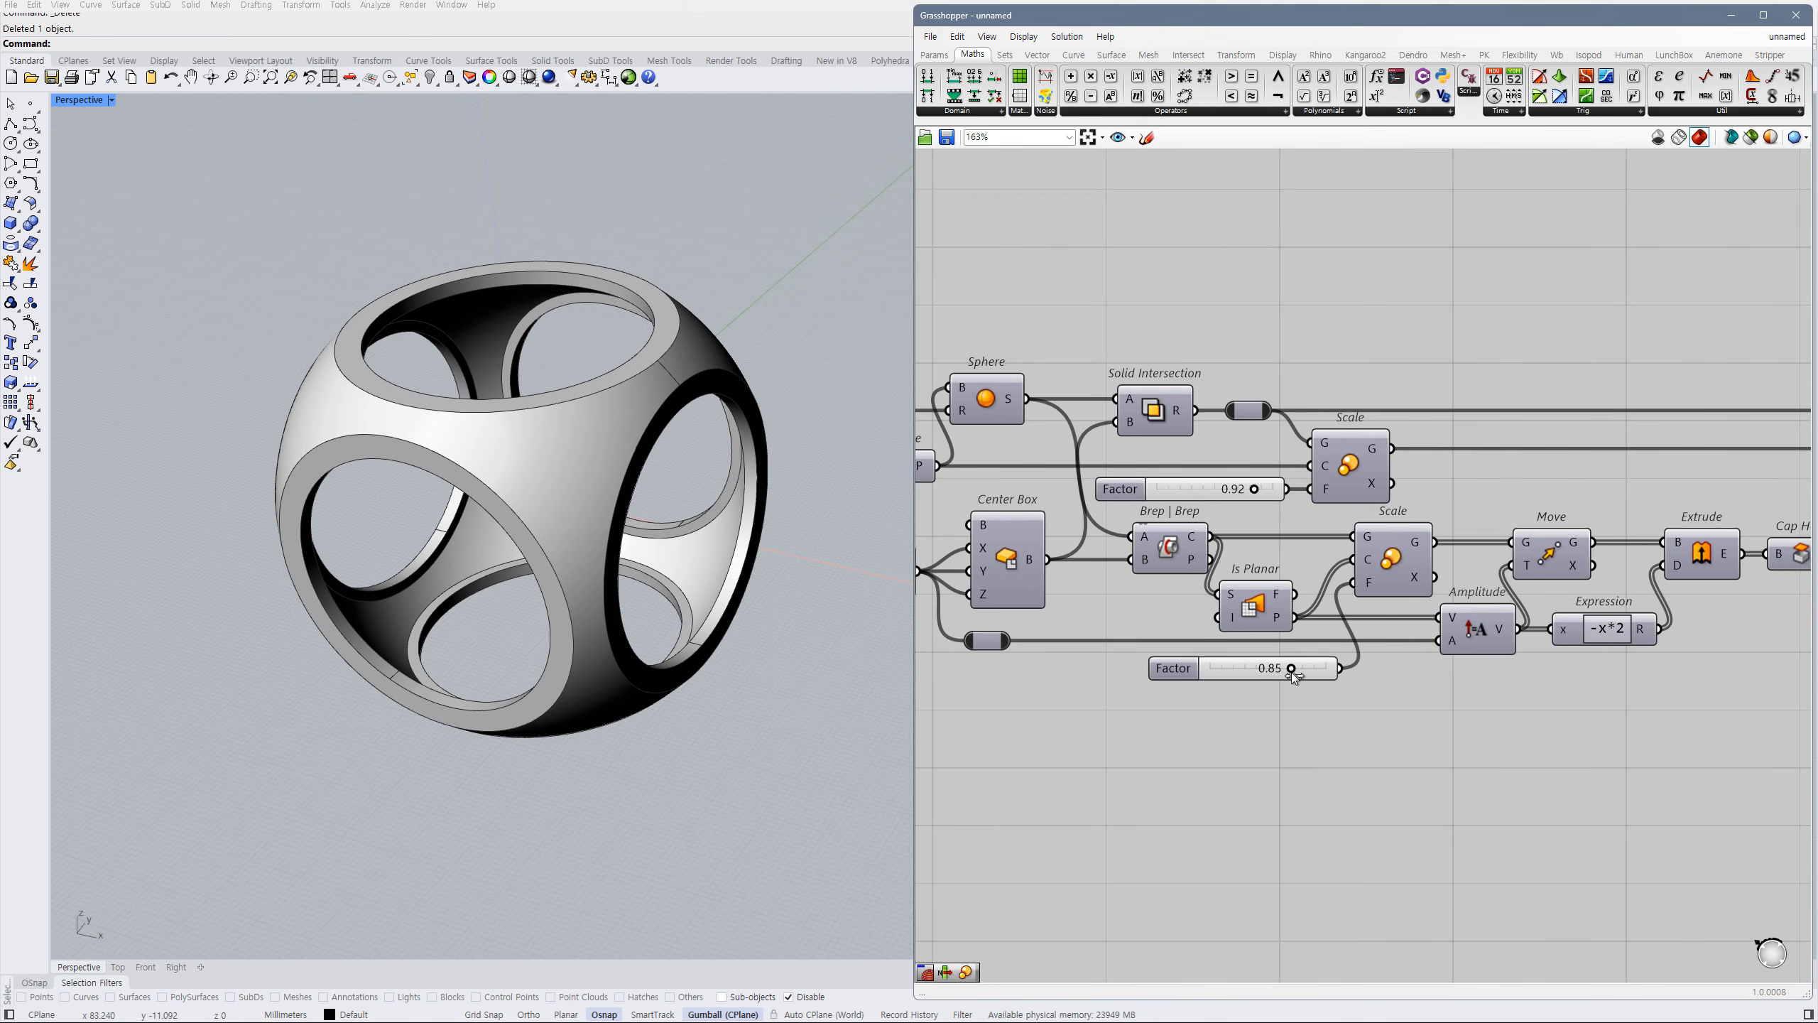
{"action": "mouse_move", "coordinate": [684, 565]}
{"action": "right_mouse_down"}
{"action": "mouse_move", "coordinate": [730, 542]}
{"action": "mouse_move", "coordinate": [691, 575]}
{"action": "mouse_move", "coordinate": [696, 561]}
{"action": "right_mouse_up"}
- Bake the result of the final Solid Difference component into Rhino
{"action": "scroll", "coordinate": [1317, 516], "scroll_direction": "down", "scroll_amount": 2}
{"action": "right_click_drag", "start_coordinate": [1739, 521], "coordinate": [1379, 547]}
{"action": "left_click", "coordinate": [1439, 487]}
{"action": "middle_click", "coordinate": [1442, 489]}
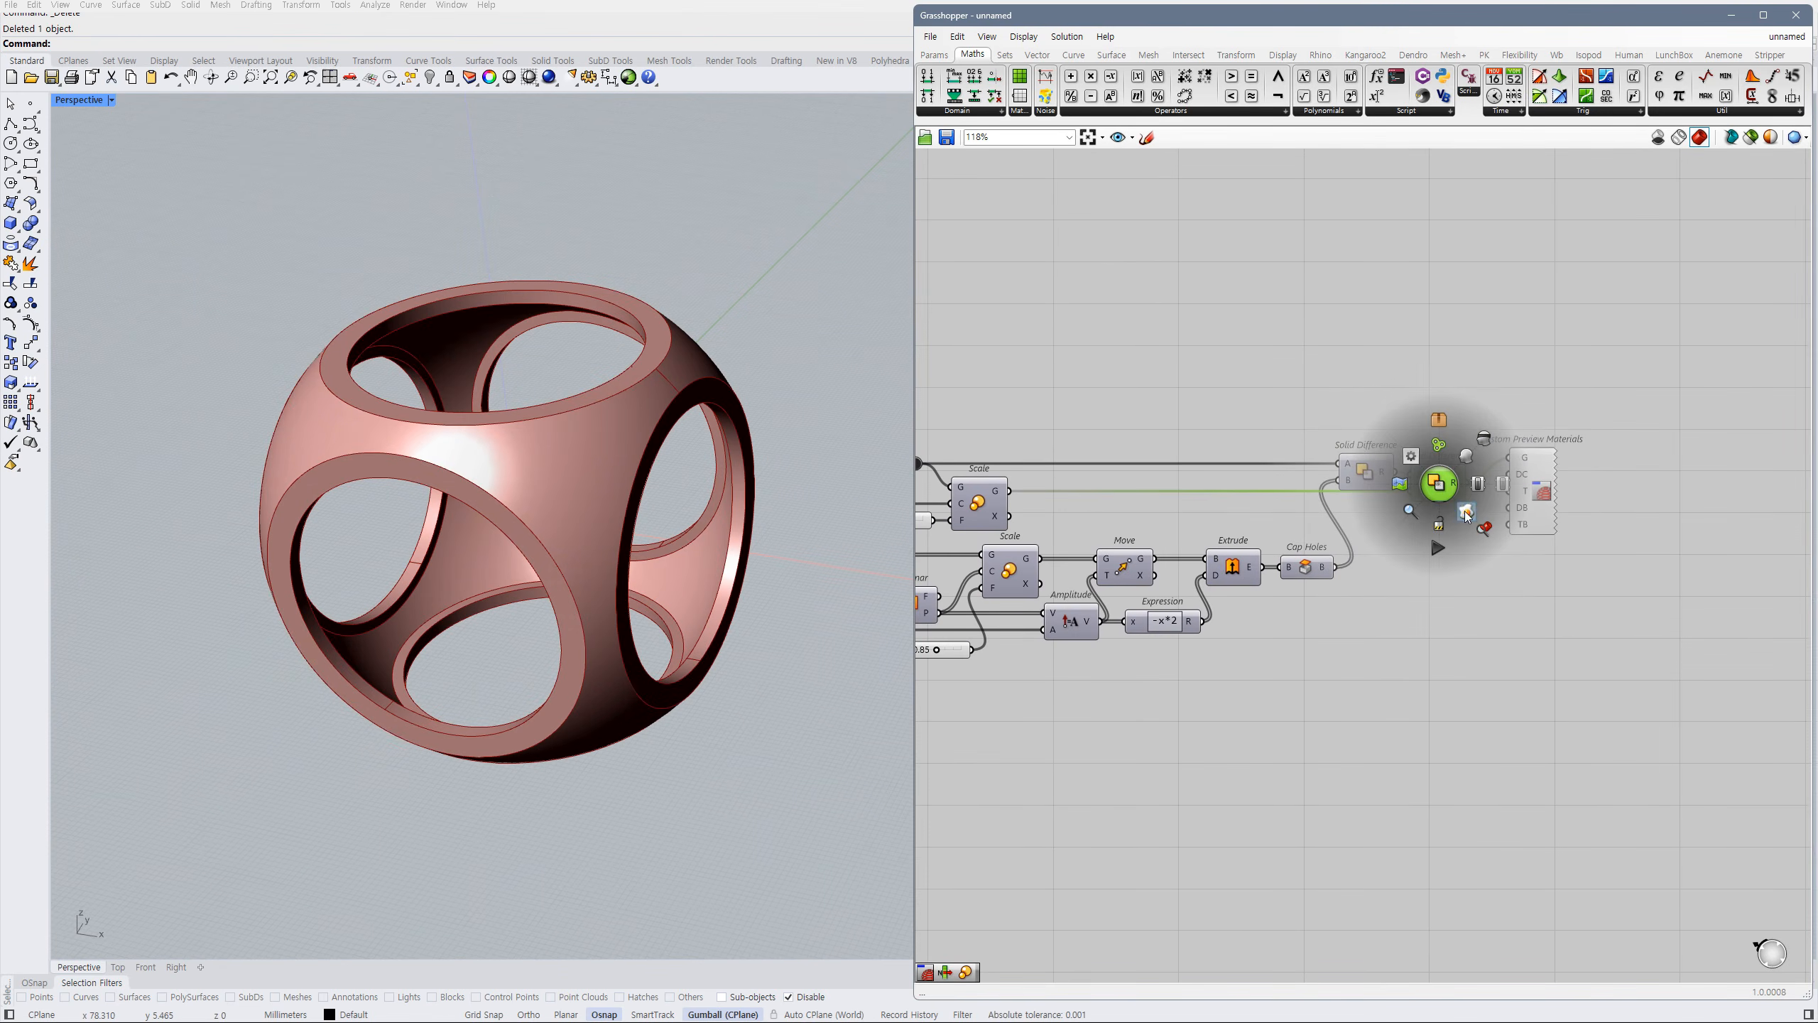
{"action": "left_click", "coordinate": [1443, 596]}
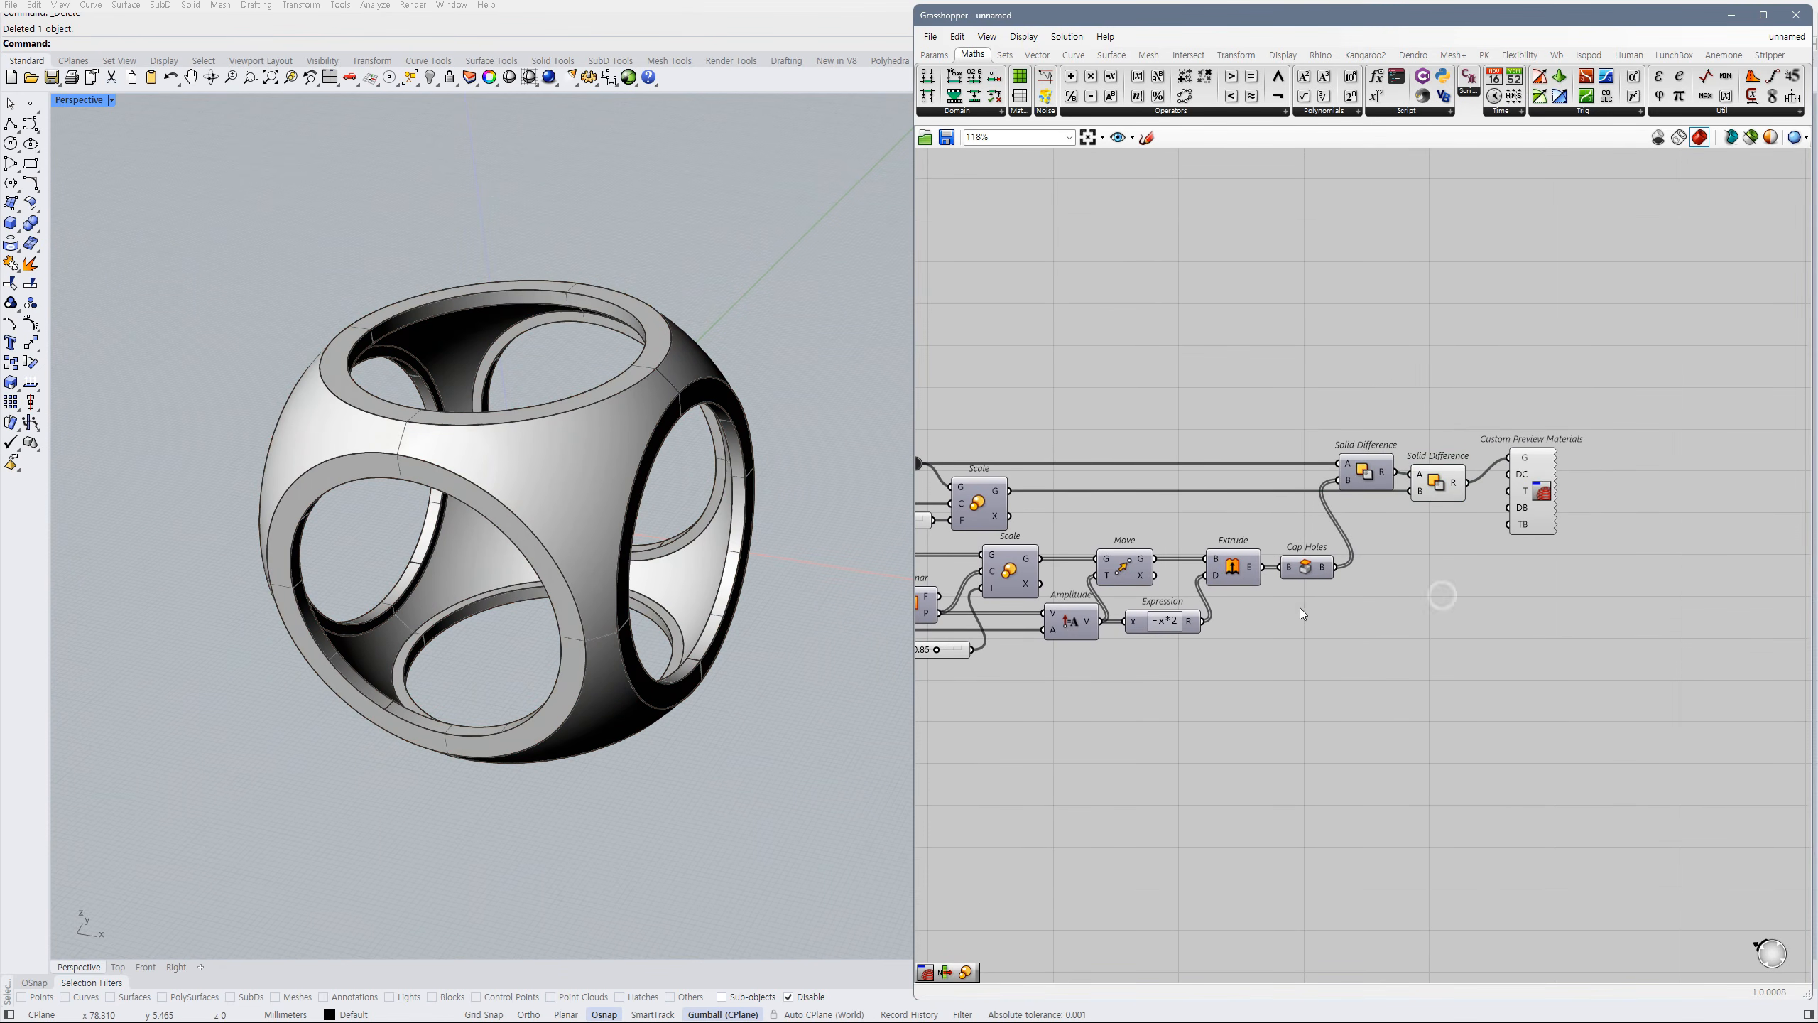
- Switch the Perspective viewport to Rendered display, collapse the Grasshopper window and centre the baked model in the view
{"action": "left_click", "coordinate": [111, 99]}
{"action": "left_click", "coordinate": [96, 185]}
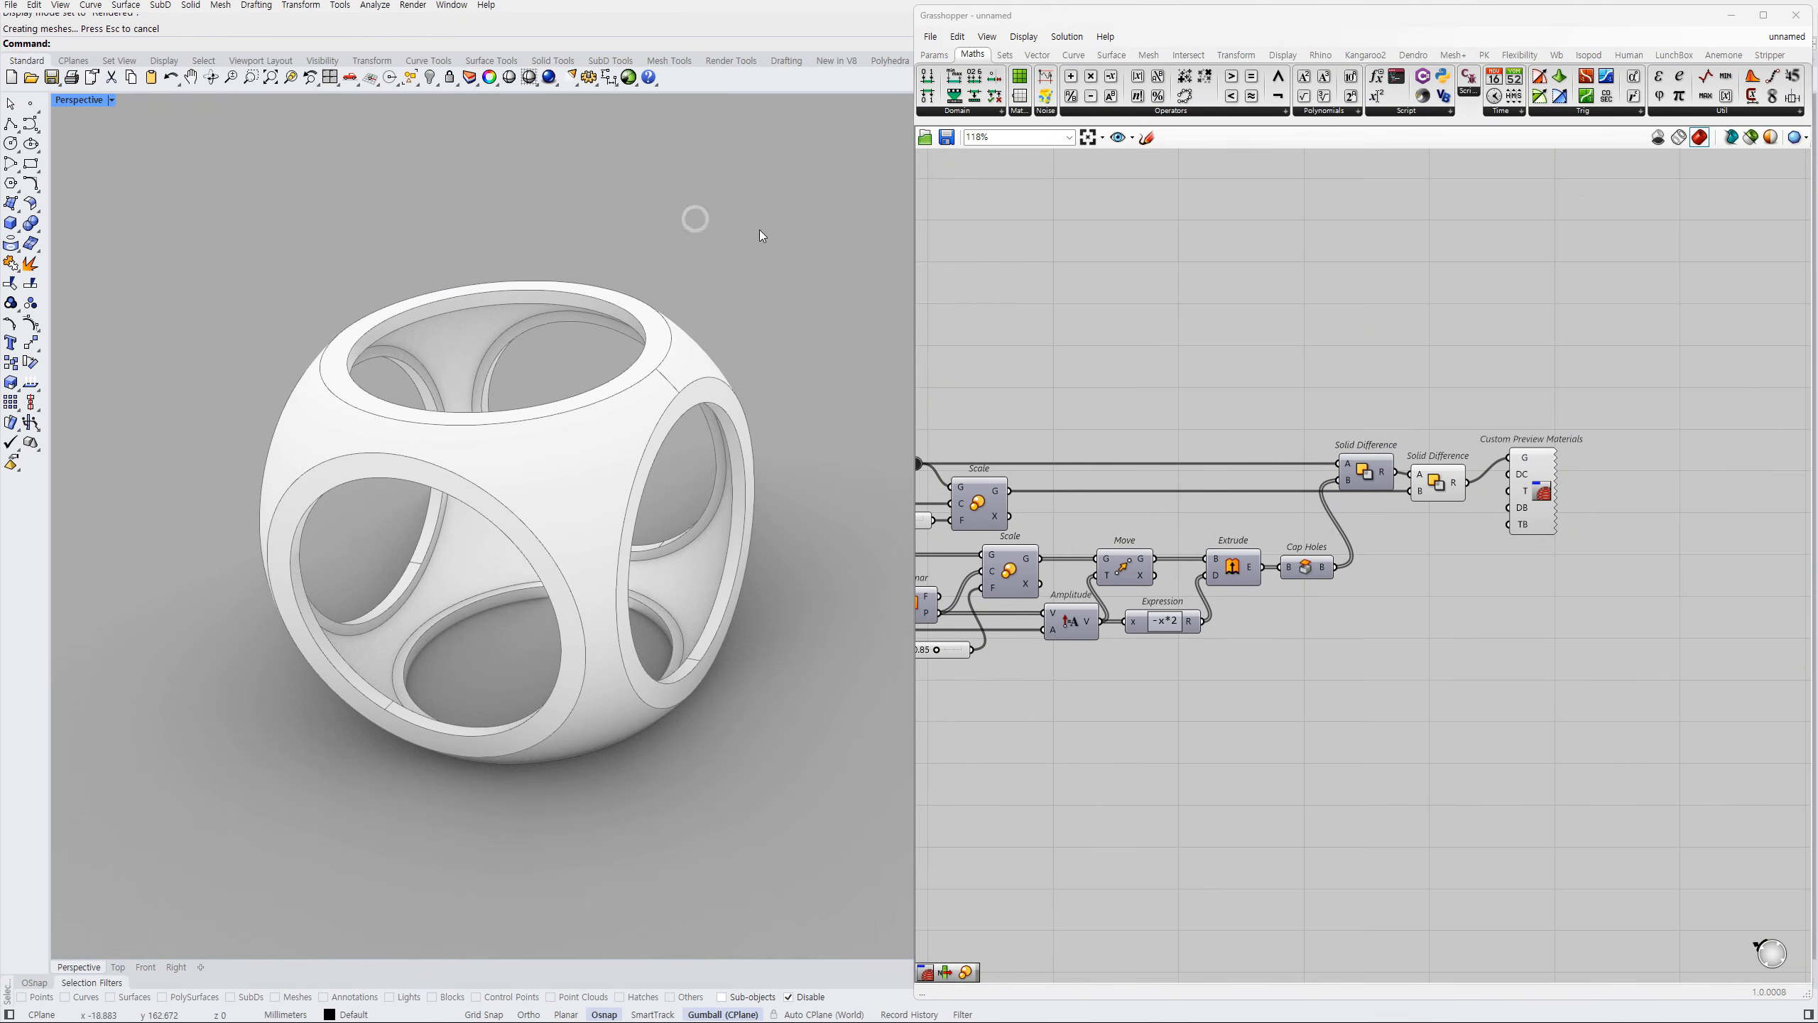
{"action": "double_click", "coordinate": [1465, 17]}
{"action": "right_click_drag", "start_coordinate": [958, 437], "coordinate": [1233, 633], "text": "shift"}
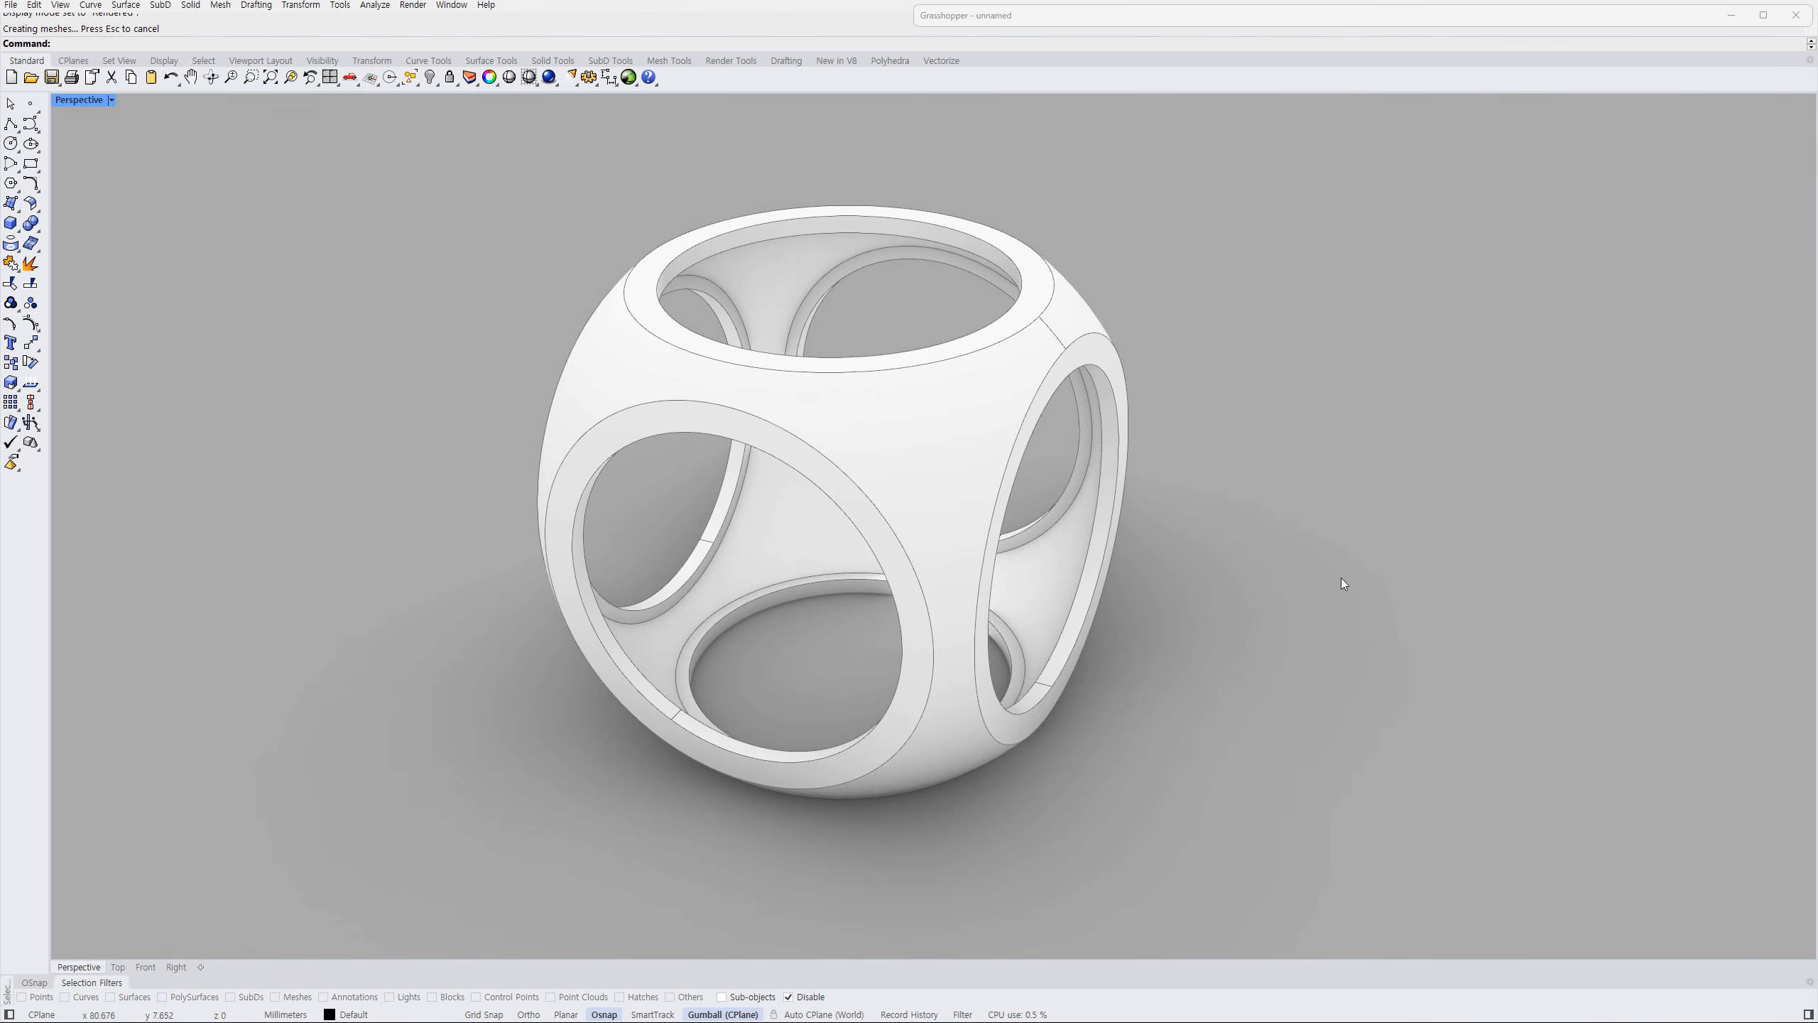